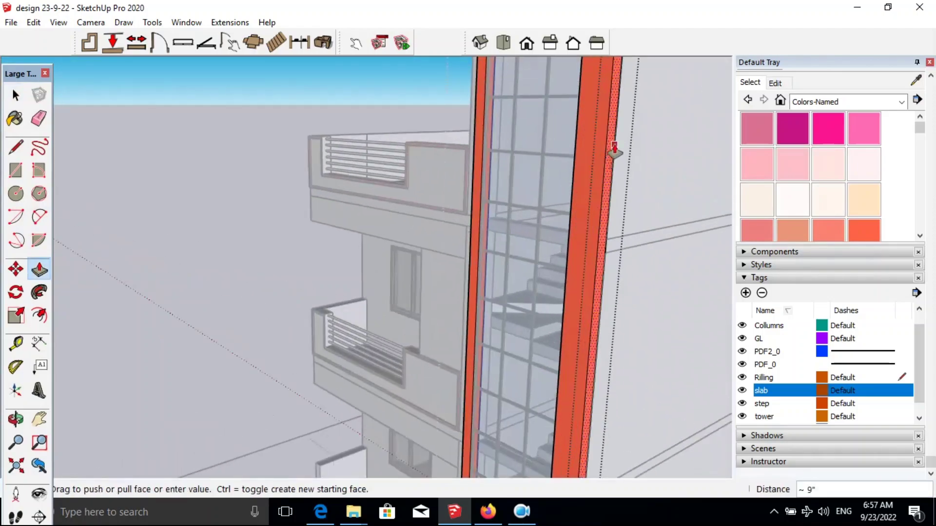
Apply a wood texture to the stair tower's front with Paint Bucket.
{"action": "scroll", "coordinate": [581, 182], "scroll_direction": "down", "scroll_amount": 2}
{"action": "scroll", "coordinate": [413, 168], "scroll_direction": "up", "scroll_amount": 5}
{"action": "scroll", "coordinate": [414, 168], "scroll_direction": "down", "scroll_amount": 3}
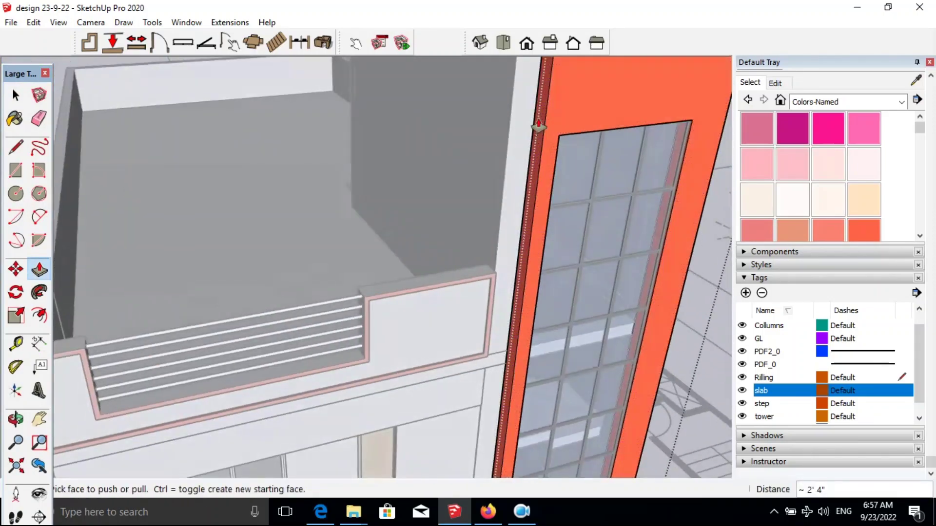
{"action": "scroll", "coordinate": [537, 129], "scroll_direction": "down", "scroll_amount": 5}
{"action": "middle_click_drag", "start_coordinate": [250, 94], "coordinate": [334, 242]}
{"action": "scroll", "coordinate": [330, 292], "scroll_direction": "up", "scroll_amount": 2}
{"action": "key", "text": "space"}
Copy the red tower frame and paste a duplicate beside the building.
{"action": "scroll", "coordinate": [119, 67], "scroll_direction": "down", "scroll_amount": 5}
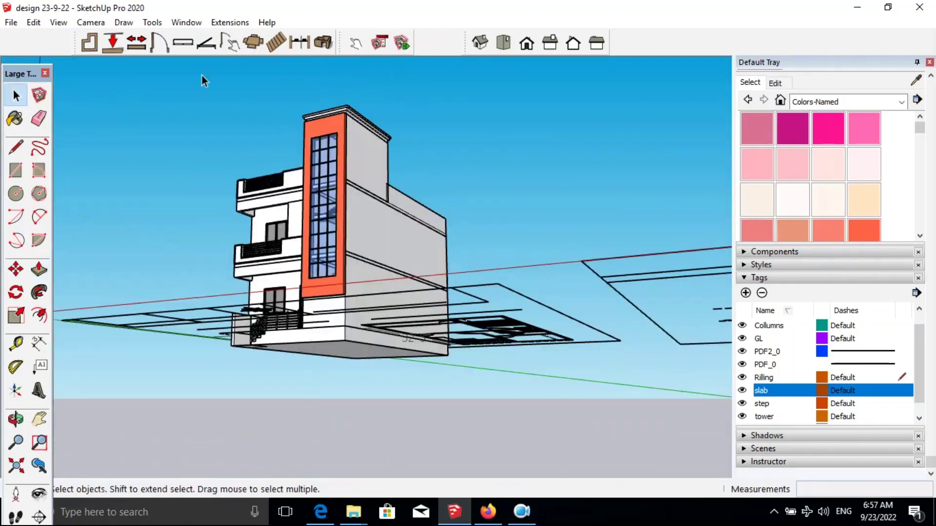
{"action": "scroll", "coordinate": [356, 248], "scroll_direction": "up", "scroll_amount": 3}
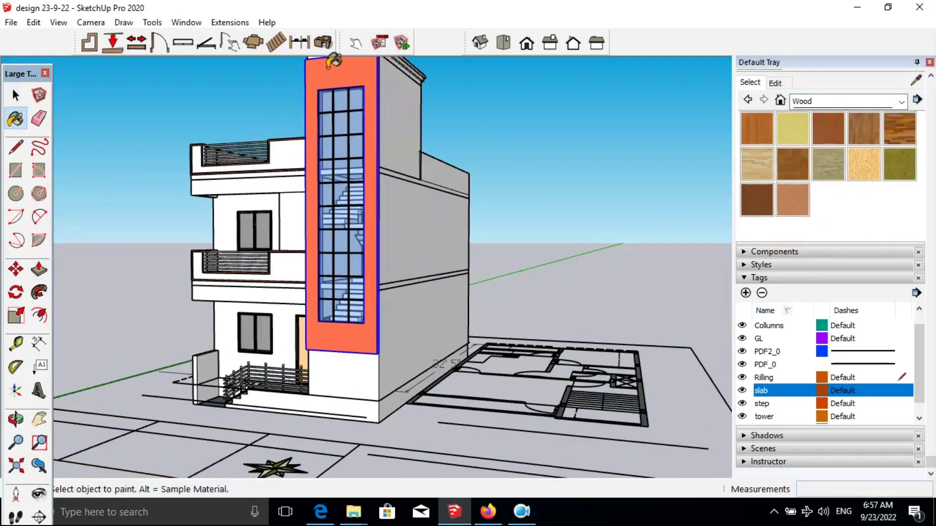
{"action": "left_click", "coordinate": [332, 63]}
{"action": "mouse_move", "coordinate": [445, 125]}
{"action": "middle_mouse_down"}
{"action": "mouse_move", "coordinate": [334, 219]}
{"action": "mouse_move", "coordinate": [407, 227]}
{"action": "mouse_move", "coordinate": [440, 200]}
{"action": "middle_mouse_up"}
{"action": "key", "text": "space"}
{"action": "scroll", "coordinate": [407, 227], "scroll_direction": "down", "scroll_amount": 3}
{"action": "key", "text": "ctrl+z"}
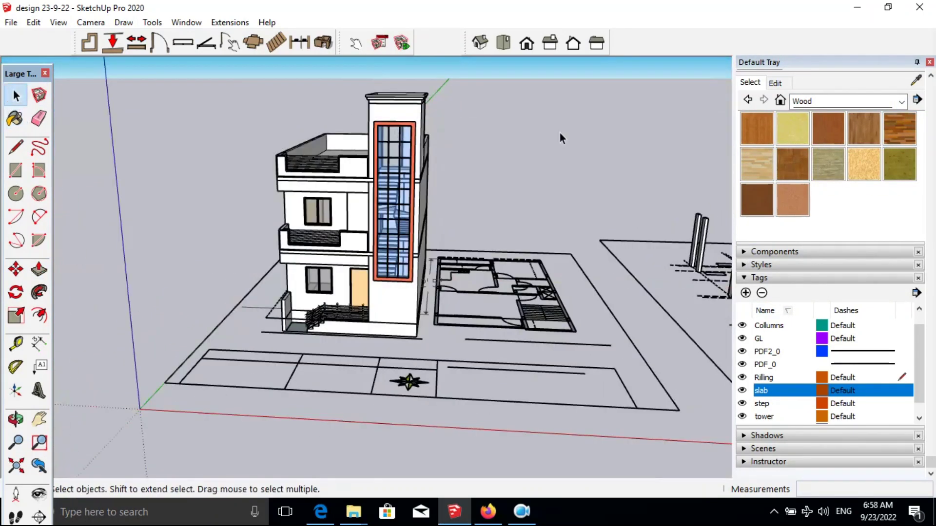
{"action": "left_click", "coordinate": [184, 244]}
{"action": "key", "text": "ctrl"}
{"action": "key", "text": "space"}
{"action": "key", "text": "ctrl+v"}
{"action": "scroll", "coordinate": [388, 276], "scroll_direction": "up", "scroll_amount": 3}
{"action": "scroll", "coordinate": [388, 276], "scroll_direction": "up", "scroll_amount": 3}
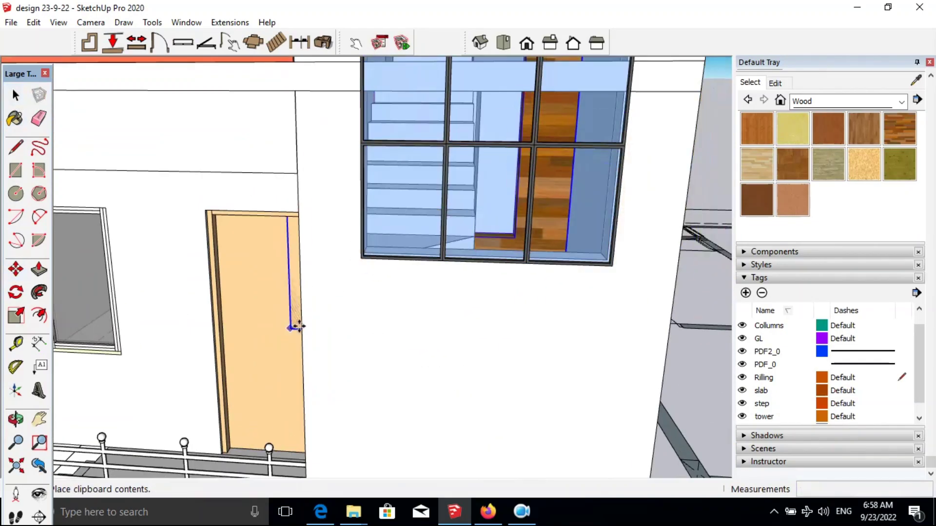
{"action": "scroll", "coordinate": [283, 324], "scroll_direction": "down", "scroll_amount": 3}
{"action": "left_click", "coordinate": [377, 317]}
Move the pasted frame by its corner onto the building's side wall.
{"action": "middle_click_drag", "start_coordinate": [376, 318], "coordinate": [390, 195]}
{"action": "scroll", "coordinate": [391, 95], "scroll_direction": "up", "scroll_amount": 5}
{"action": "left_click", "coordinate": [391, 95]}
{"action": "scroll", "coordinate": [390, 141], "scroll_direction": "up", "scroll_amount": 3}
{"action": "scroll", "coordinate": [395, 130], "scroll_direction": "up", "scroll_amount": 2}
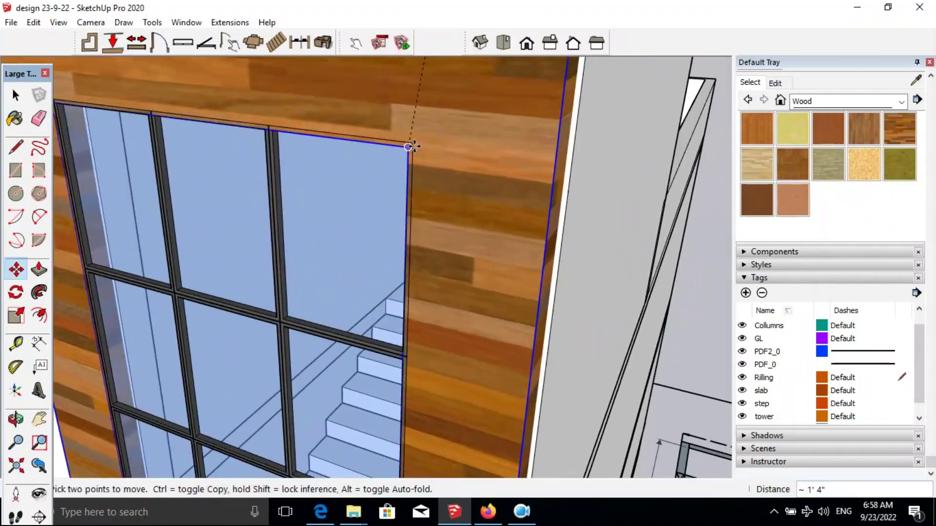
{"action": "left_click", "coordinate": [408, 146]}
Select the whole building and site plan, then confirm the PDF plan import.
{"action": "scroll", "coordinate": [361, 225], "scroll_direction": "down", "scroll_amount": 2}
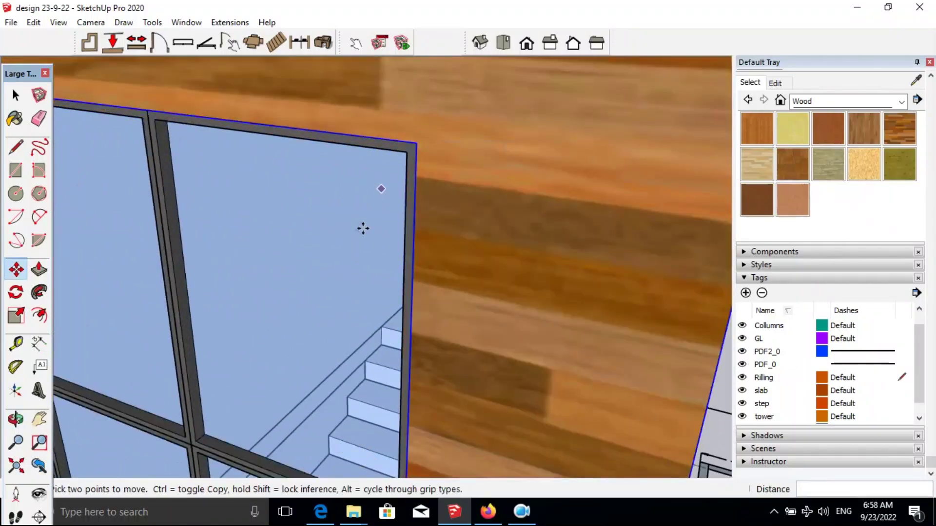
{"action": "scroll", "coordinate": [360, 225], "scroll_direction": "down", "scroll_amount": 5}
{"action": "scroll", "coordinate": [365, 194], "scroll_direction": "up", "scroll_amount": 4}
{"action": "scroll", "coordinate": [292, 142], "scroll_direction": "down", "scroll_amount": 3}
{"action": "left_click", "coordinate": [24, 104]}
{"action": "scroll", "coordinate": [411, 134], "scroll_direction": "down", "scroll_amount": 5}
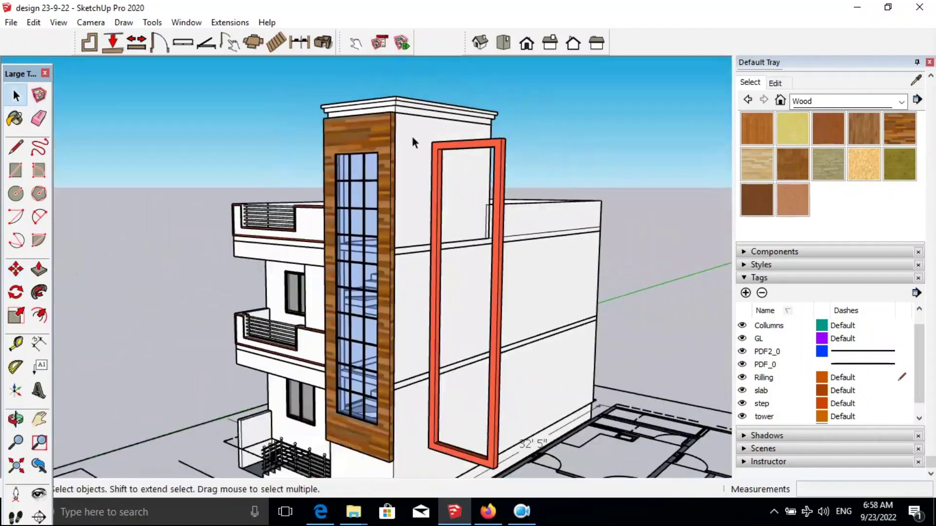
{"action": "mouse_move", "coordinate": [411, 133]}
{"action": "middle_mouse_down"}
{"action": "mouse_move", "coordinate": [436, 280]}
{"action": "mouse_move", "coordinate": [343, 250]}
{"action": "middle_mouse_up"}
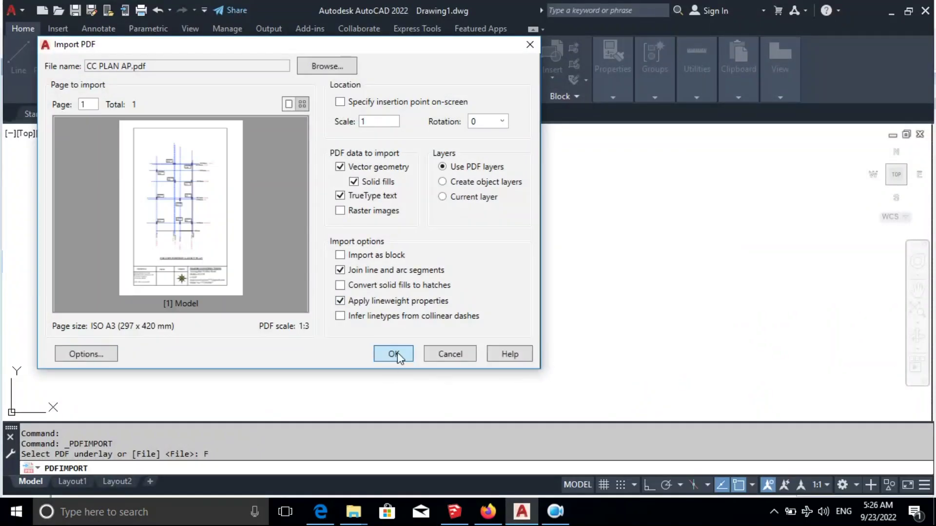
{"action": "left_click", "coordinate": [396, 353]}
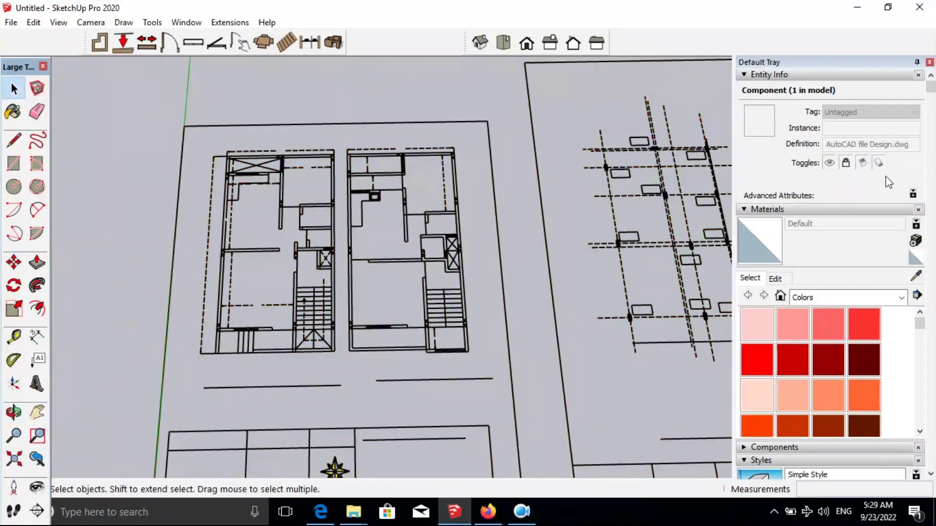
Push/pull the grid-intersection rectangles up into 10' columns and begin a wall over the plan.
{"action": "scroll", "coordinate": [282, 317], "scroll_direction": "up", "scroll_amount": 5}
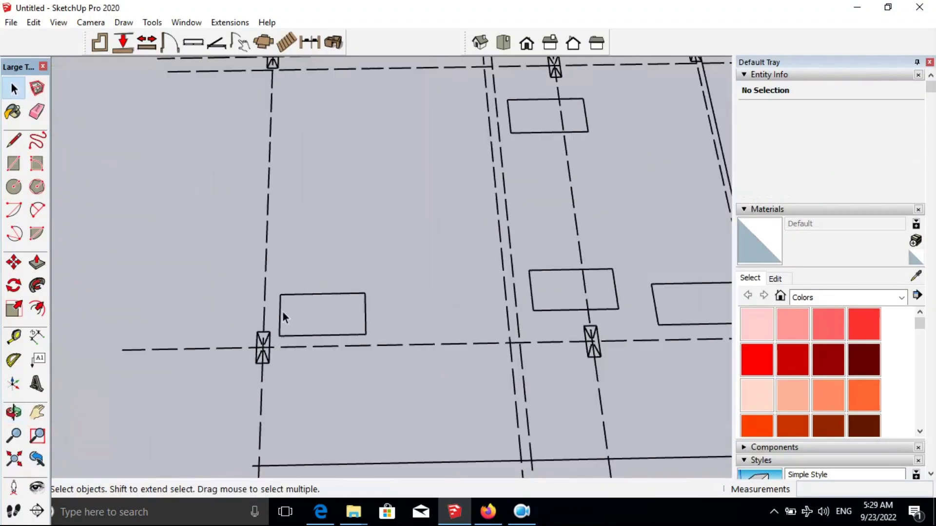
{"action": "key", "text": "r"}
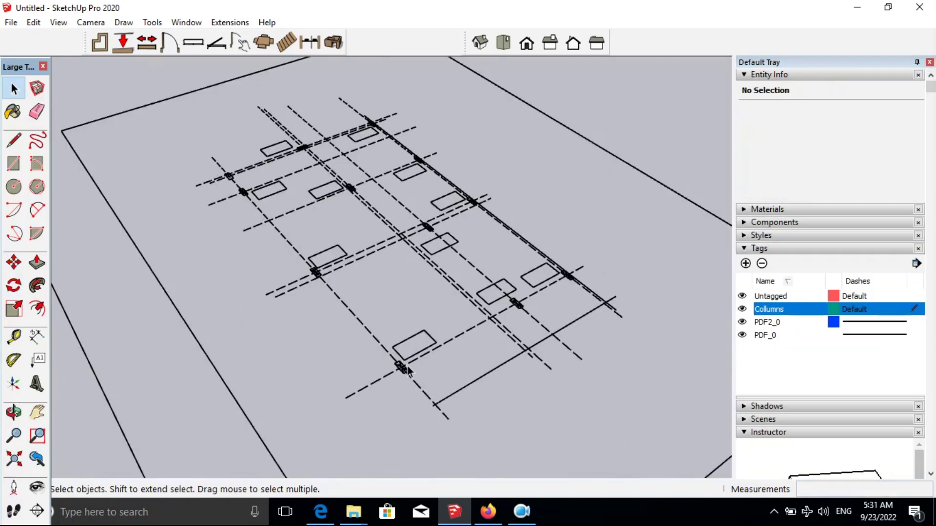
{"action": "key", "text": "p"}
{"action": "left_click", "coordinate": [408, 384]}
{"action": "left_click", "coordinate": [397, 328]}
{"action": "scroll", "coordinate": [397, 328], "scroll_direction": "down", "scroll_amount": 5}
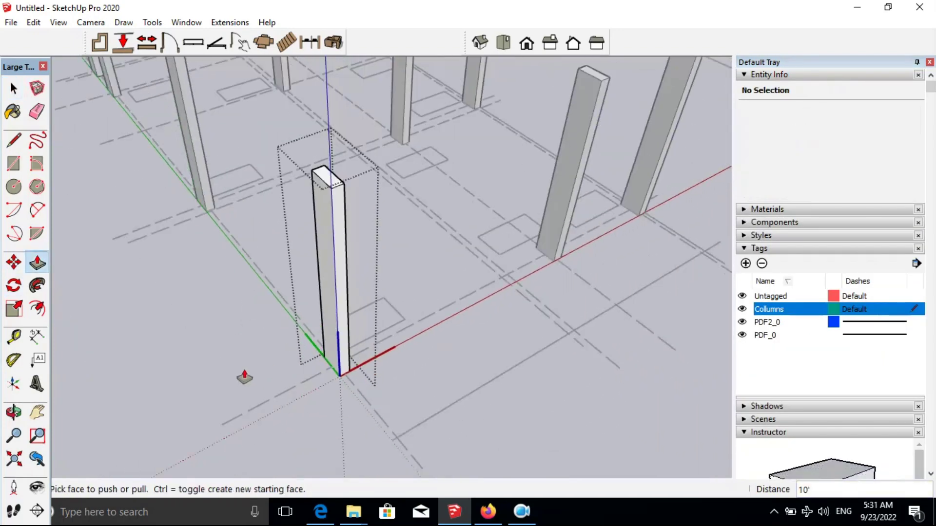
{"action": "middle_click_drag", "start_coordinate": [267, 372], "coordinate": [206, 219]}
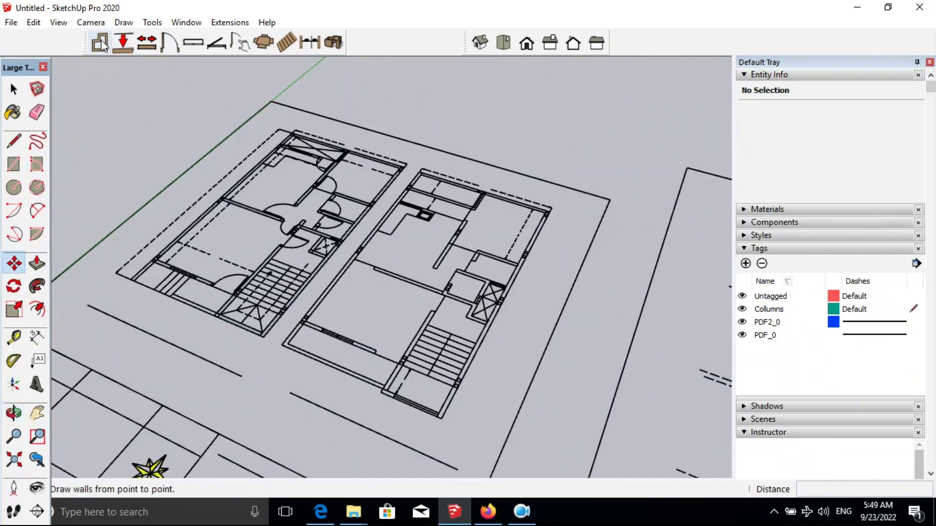
{"action": "left_click", "coordinate": [102, 44]}
{"action": "left_click", "coordinate": [678, 255]}
Trace the walls over the floor plan with the dibac Wall tool.
{"action": "scroll", "coordinate": [491, 396], "scroll_direction": "up", "scroll_amount": 5}
{"action": "scroll", "coordinate": [402, 401], "scroll_direction": "down", "scroll_amount": 5}
{"action": "scroll", "coordinate": [538, 161], "scroll_direction": "up", "scroll_amount": 4}
{"action": "scroll", "coordinate": [495, 225], "scroll_direction": "up", "scroll_amount": 1}
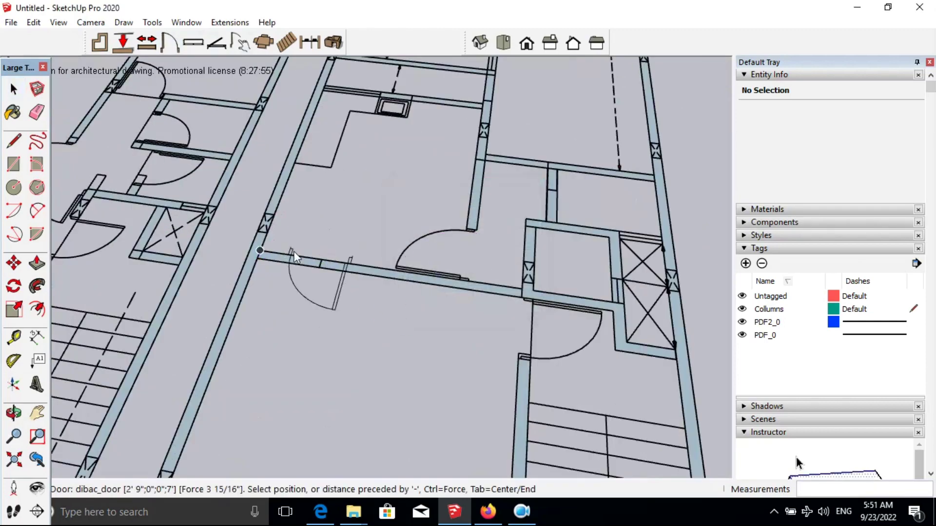
{"action": "scroll", "coordinate": [282, 249], "scroll_direction": "down", "scroll_amount": 1}
{"action": "scroll", "coordinate": [312, 292], "scroll_direction": "up", "scroll_amount": 2}
{"action": "scroll", "coordinate": [341, 316], "scroll_direction": "down", "scroll_amount": 4}
{"action": "scroll", "coordinate": [366, 271], "scroll_direction": "up", "scroll_amount": 4}
{"action": "left_click", "coordinate": [381, 382]}
{"action": "scroll", "coordinate": [380, 382], "scroll_direction": "down", "scroll_amount": 3}
{"action": "scroll", "coordinate": [293, 195], "scroll_direction": "up", "scroll_amount": 3}
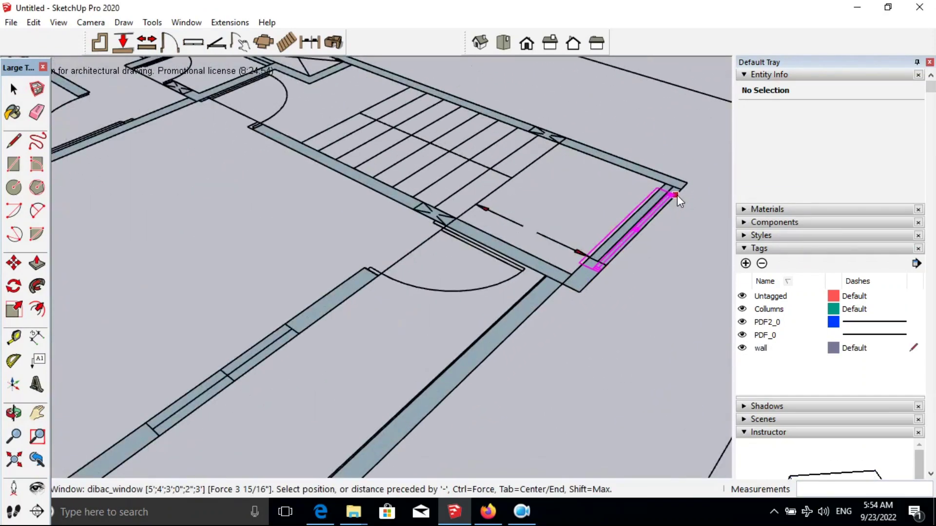
{"action": "scroll", "coordinate": [674, 195], "scroll_direction": "up", "scroll_amount": 2}
{"action": "scroll", "coordinate": [626, 243], "scroll_direction": "down", "scroll_amount": 1}
{"action": "scroll", "coordinate": [589, 324], "scroll_direction": "down", "scroll_amount": 3}
{"action": "scroll", "coordinate": [337, 210], "scroll_direction": "up", "scroll_amount": 4}
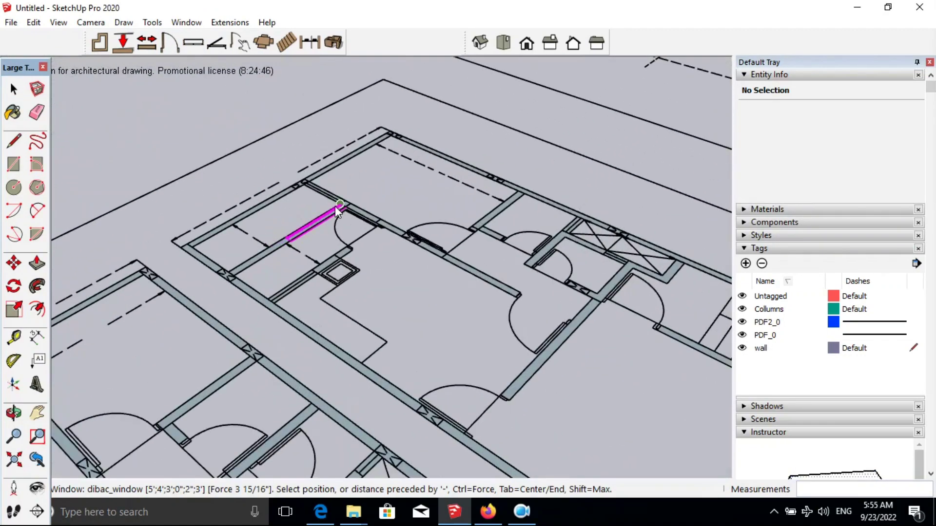
{"action": "scroll", "coordinate": [338, 210], "scroll_direction": "down", "scroll_amount": 1}
Set up a 4' long, two-sash window in Place window for insertion.
{"action": "type", "text": "4"}
{"action": "key", "text": "Return"}
{"action": "scroll", "coordinate": [300, 173], "scroll_direction": "up", "scroll_amount": 3}
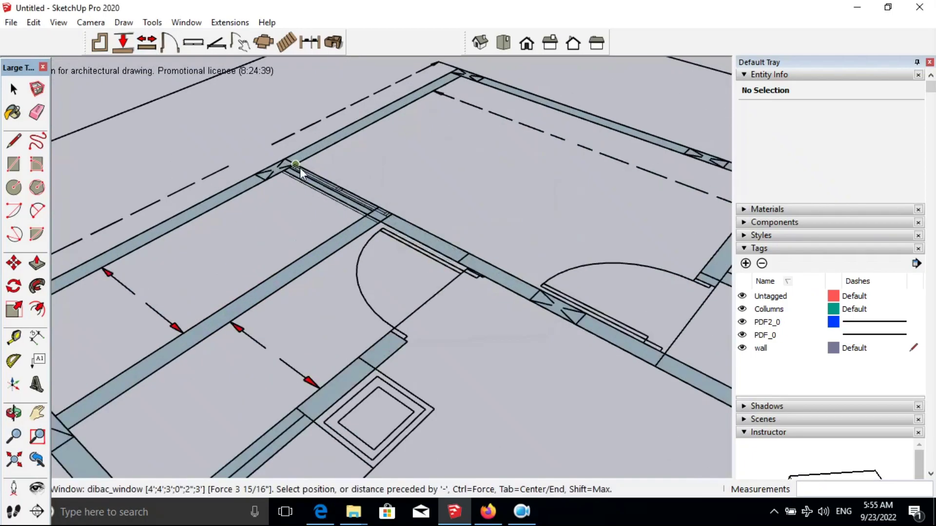
{"action": "scroll", "coordinate": [300, 173], "scroll_direction": "down", "scroll_amount": 5}
{"action": "scroll", "coordinate": [602, 318], "scroll_direction": "up", "scroll_amount": 1}
{"action": "scroll", "coordinate": [613, 295], "scroll_direction": "up", "scroll_amount": 3}
{"action": "scroll", "coordinate": [502, 324], "scroll_direction": "down", "scroll_amount": 4}
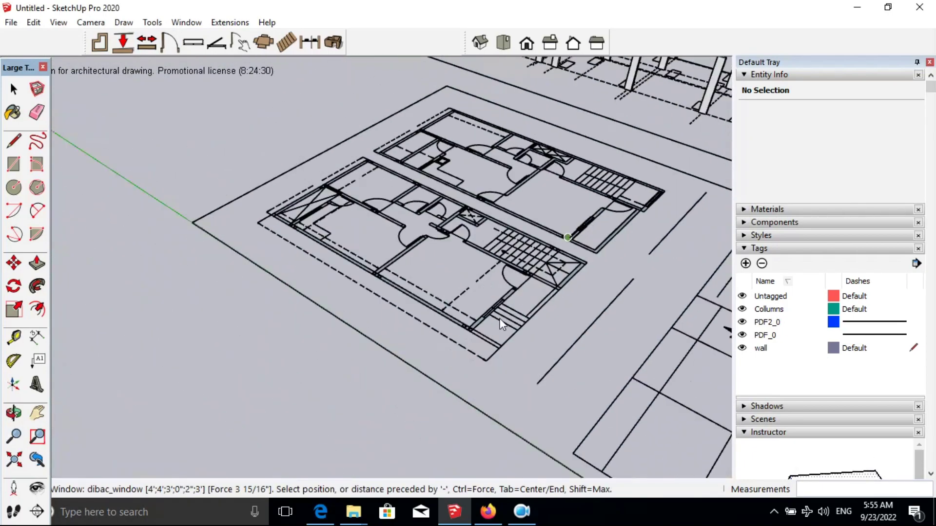
{"action": "scroll", "coordinate": [241, 429], "scroll_direction": "up", "scroll_amount": 5}
{"action": "scroll", "coordinate": [241, 428], "scroll_direction": "down", "scroll_amount": 4}
{"action": "scroll", "coordinate": [453, 238], "scroll_direction": "up", "scroll_amount": 4}
{"action": "scroll", "coordinate": [453, 239], "scroll_direction": "down", "scroll_amount": 4}
{"action": "scroll", "coordinate": [465, 218], "scroll_direction": "up", "scroll_amount": 2}
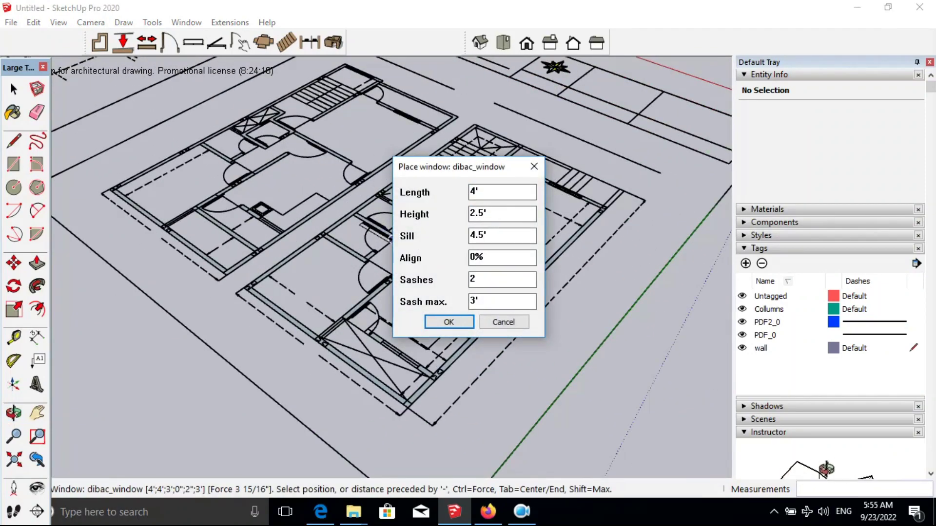
Confirm the window settings and select the first plan's wall group.
{"action": "left_click", "coordinate": [448, 322]}
{"action": "scroll", "coordinate": [385, 409], "scroll_direction": "down", "scroll_amount": 1}
{"action": "scroll", "coordinate": [385, 410], "scroll_direction": "up", "scroll_amount": 3}
{"action": "scroll", "coordinate": [385, 410], "scroll_direction": "down", "scroll_amount": 3}
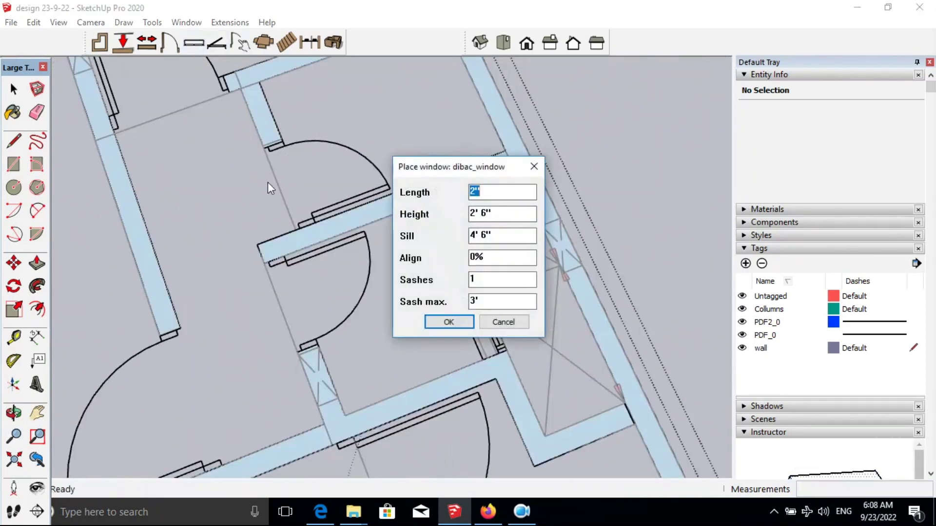
{"action": "scroll", "coordinate": [598, 285], "scroll_direction": "down", "scroll_amount": 3}
{"action": "middle_click_drag", "start_coordinate": [597, 285], "coordinate": [283, 261]}
{"action": "key", "text": "space"}
{"action": "left_click", "coordinate": [304, 303]}
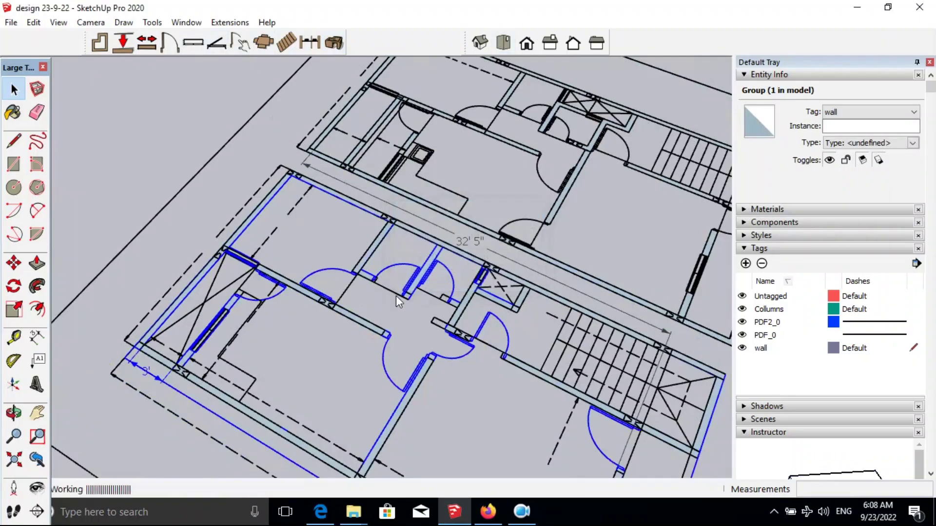
Select the second plan's wall group, check the 3D walls, and select the ground slab.
{"action": "scroll", "coordinate": [396, 295], "scroll_direction": "down", "scroll_amount": 3}
{"action": "scroll", "coordinate": [238, 258], "scroll_direction": "up", "scroll_amount": 3}
{"action": "scroll", "coordinate": [419, 176], "scroll_direction": "down", "scroll_amount": 3}
{"action": "middle_click_drag", "start_coordinate": [419, 177], "coordinate": [247, 330]}
{"action": "left_click", "coordinate": [247, 331]}
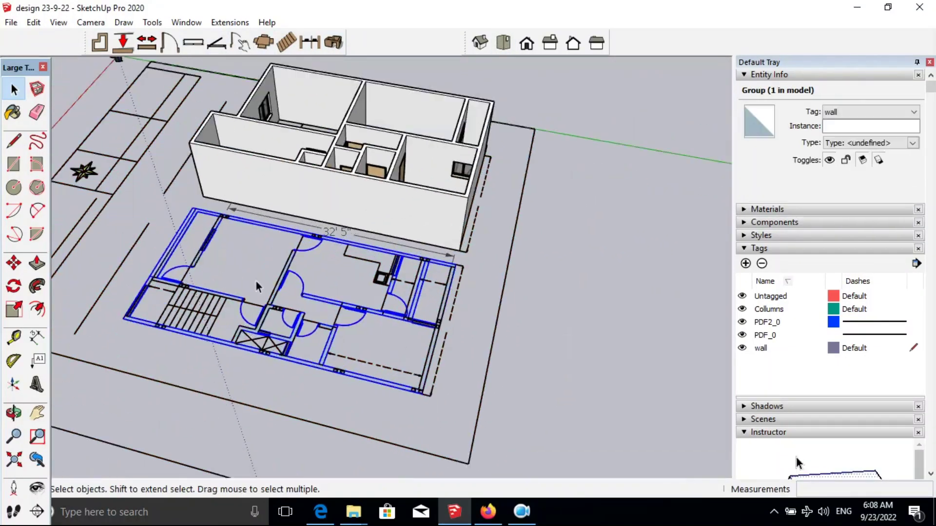
{"action": "mouse_move", "coordinate": [406, 288]}
{"action": "middle_mouse_down"}
{"action": "mouse_move", "coordinate": [298, 277]}
{"action": "mouse_move", "coordinate": [376, 299]}
{"action": "middle_mouse_up"}
{"action": "key", "text": "r"}
{"action": "left_click", "coordinate": [12, 88]}
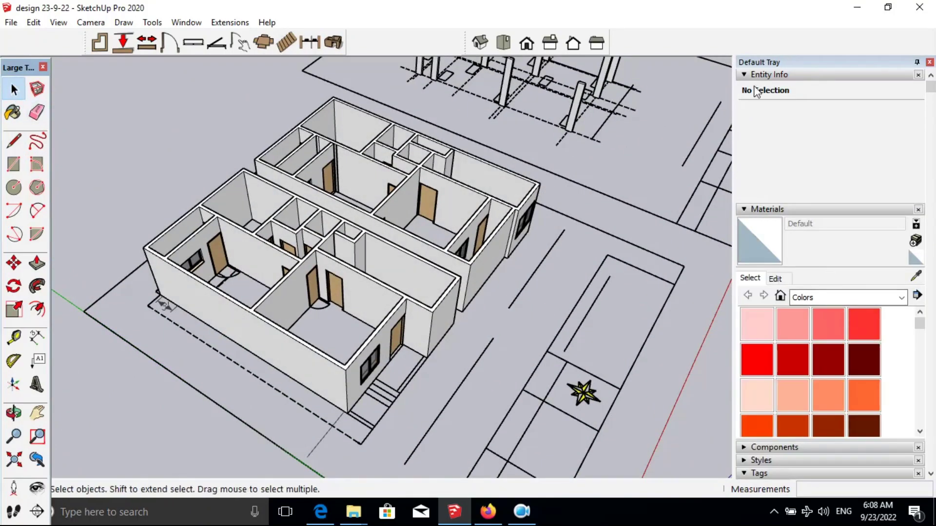
{"action": "left_click", "coordinate": [745, 209]}
Push/pull the ground slab face up 2 inside its group to form the plinth.
{"action": "scroll", "coordinate": [347, 340], "scroll_direction": "up", "scroll_amount": 3}
{"action": "scroll", "coordinate": [352, 359], "scroll_direction": "up", "scroll_amount": 3}
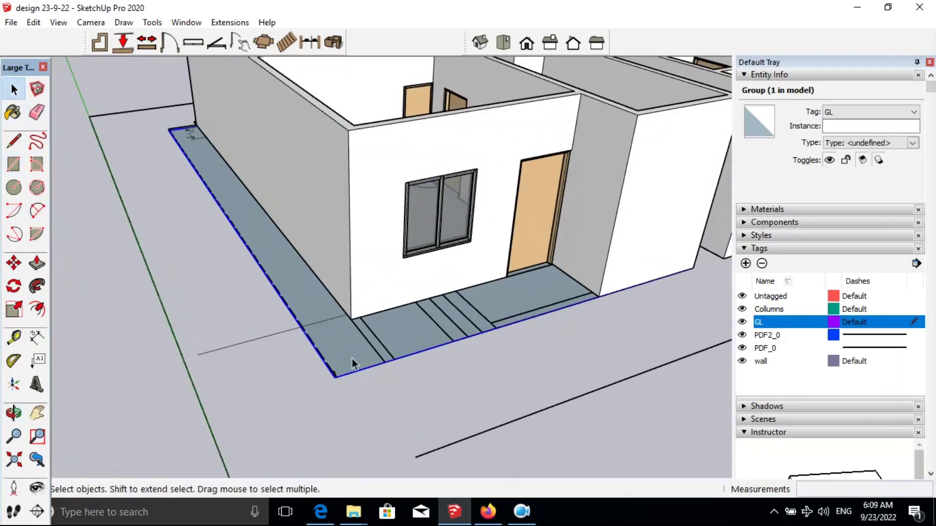
{"action": "double_click", "coordinate": [352, 359]}
{"action": "key", "text": "p"}
{"action": "left_click", "coordinate": [359, 338]}
{"action": "mouse_move", "coordinate": [360, 338]}
{"action": "middle_mouse_down"}
{"action": "mouse_move", "coordinate": [305, 338]}
{"action": "mouse_move", "coordinate": [257, 492]}
{"action": "mouse_move", "coordinate": [315, 387]}
{"action": "mouse_move", "coordinate": [434, 387]}
{"action": "middle_mouse_up"}
{"action": "type", "text": "2"}
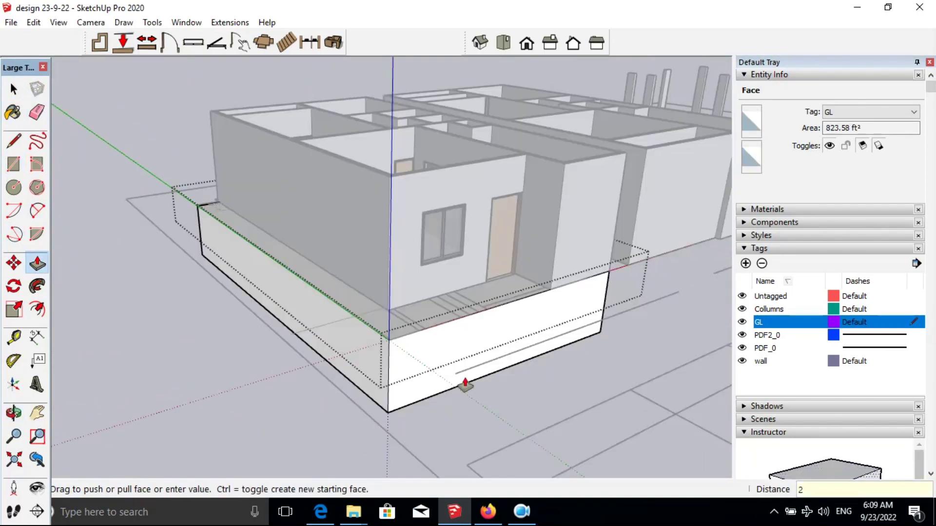
{"action": "key", "text": "Return"}
Draw and extrude a rectangle on the plinth ledge, then sketch the step profile with Line.
{"action": "middle_click_drag", "start_coordinate": [343, 278], "coordinate": [335, 328]}
{"action": "scroll", "coordinate": [330, 361], "scroll_direction": "up", "scroll_amount": 3}
{"action": "key", "text": "r"}
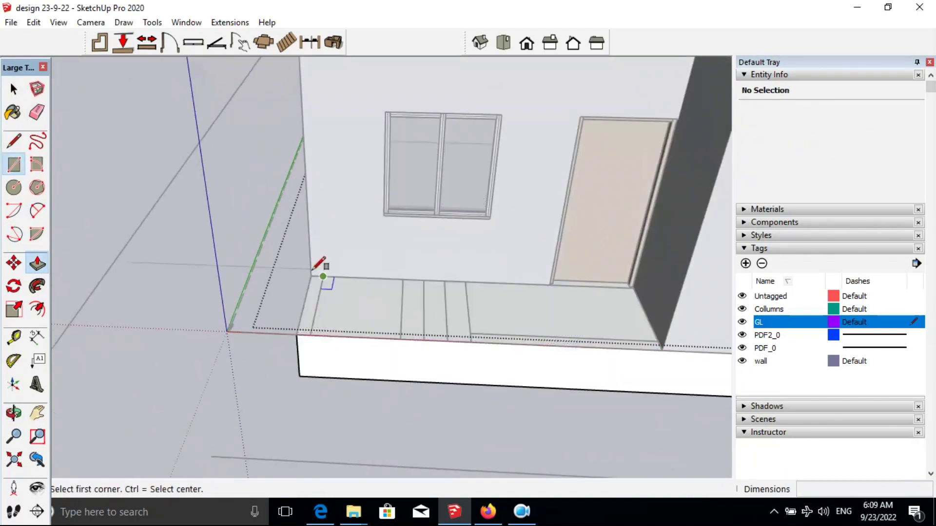
{"action": "left_click", "coordinate": [392, 352]}
{"action": "key", "text": "p"}
{"action": "left_click", "coordinate": [330, 303]}
{"action": "mouse_move", "coordinate": [330, 302]}
{"action": "middle_mouse_down"}
{"action": "mouse_move", "coordinate": [376, 338]}
{"action": "mouse_move", "coordinate": [272, 234]}
{"action": "mouse_move", "coordinate": [251, 334]}
{"action": "middle_mouse_up"}
{"action": "left_click", "coordinate": [271, 233]}
{"action": "key", "text": "l"}
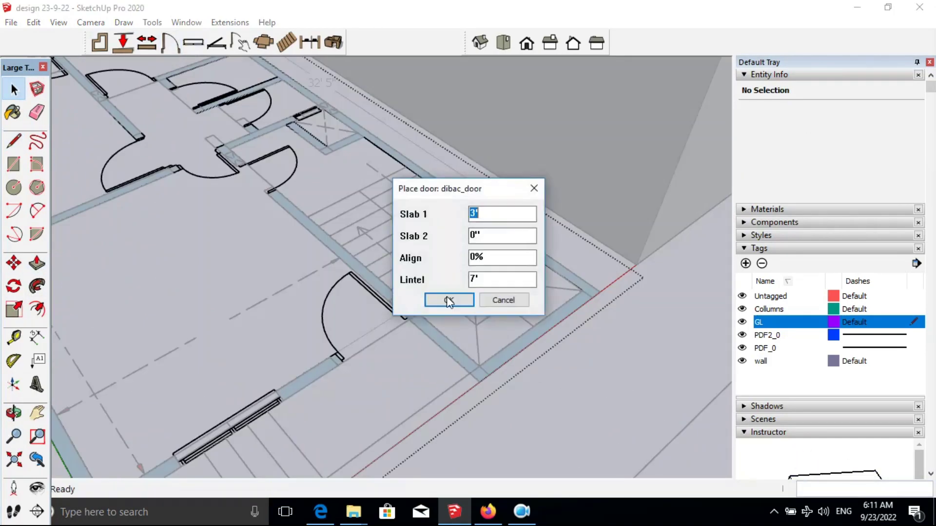
{"action": "left_click", "coordinate": [449, 300]}
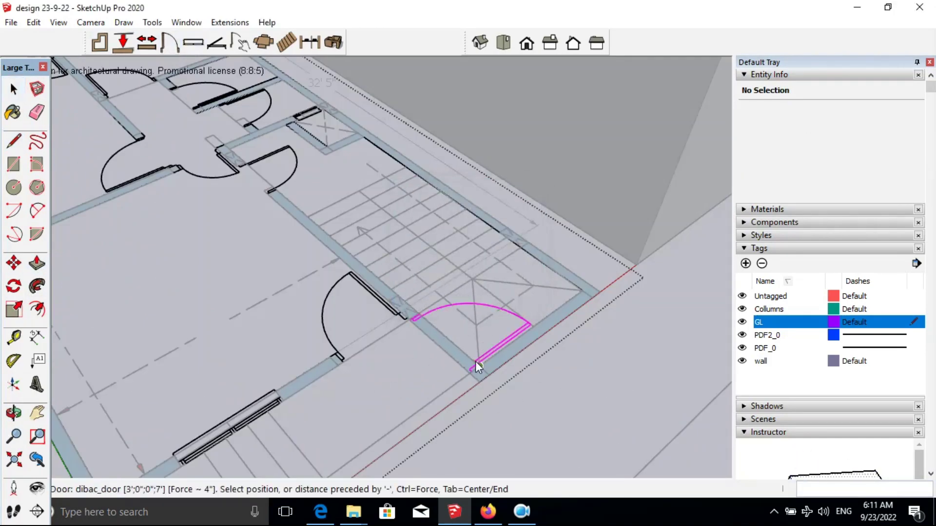
Unhide the last hidden geometry, then all hidden geometry via Edit > Unhide.
{"action": "scroll", "coordinate": [385, 331], "scroll_direction": "down", "scroll_amount": 3}
{"action": "scroll", "coordinate": [341, 280], "scroll_direction": "down", "scroll_amount": 5}
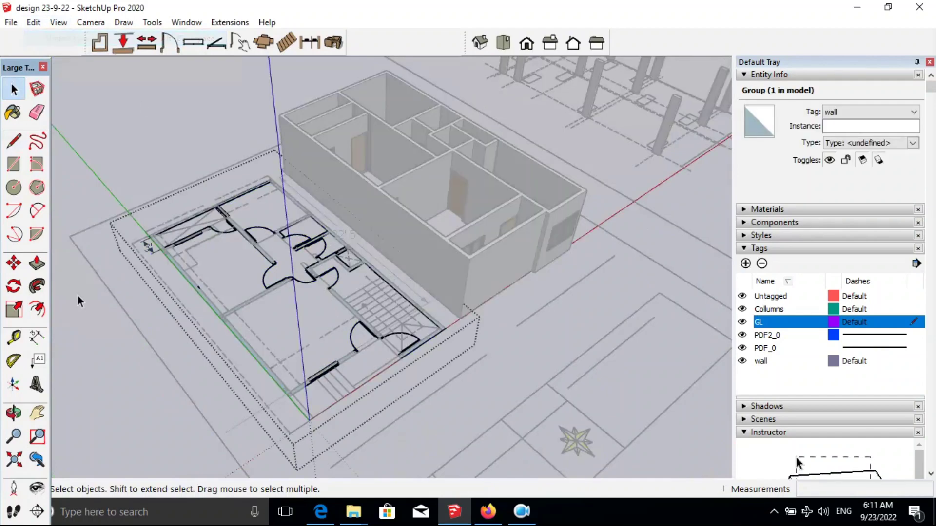
{"action": "left_click", "coordinate": [33, 23]}
{"action": "left_click", "coordinate": [283, 251]}
{"action": "left_click", "coordinate": [33, 22]}
{"action": "left_click", "coordinate": [263, 246]}
{"action": "left_click", "coordinate": [33, 22]}
{"action": "left_click", "coordinate": [255, 261]}
Delete the revealed left building and select the ground slab and wall groups.
{"action": "left_click", "coordinate": [394, 303]}
{"action": "key", "text": "Delete"}
{"action": "scroll", "coordinate": [395, 303], "scroll_direction": "up", "scroll_amount": 5}
{"action": "left_click", "coordinate": [409, 308]}
{"action": "scroll", "coordinate": [244, 339], "scroll_direction": "down", "scroll_amount": 5}
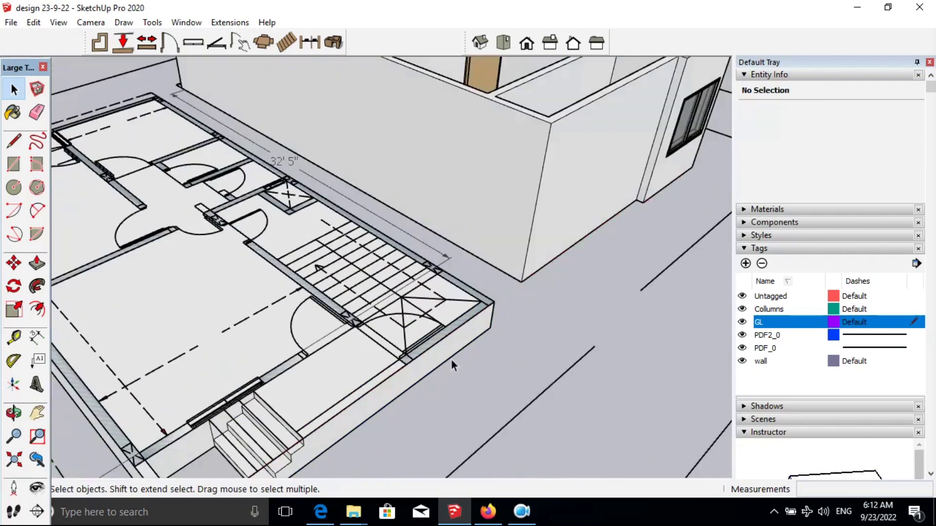
{"action": "scroll", "coordinate": [467, 362], "scroll_direction": "up", "scroll_amount": 3}
{"action": "right_click", "coordinate": [446, 102]}
{"action": "left_click", "coordinate": [477, 141]}
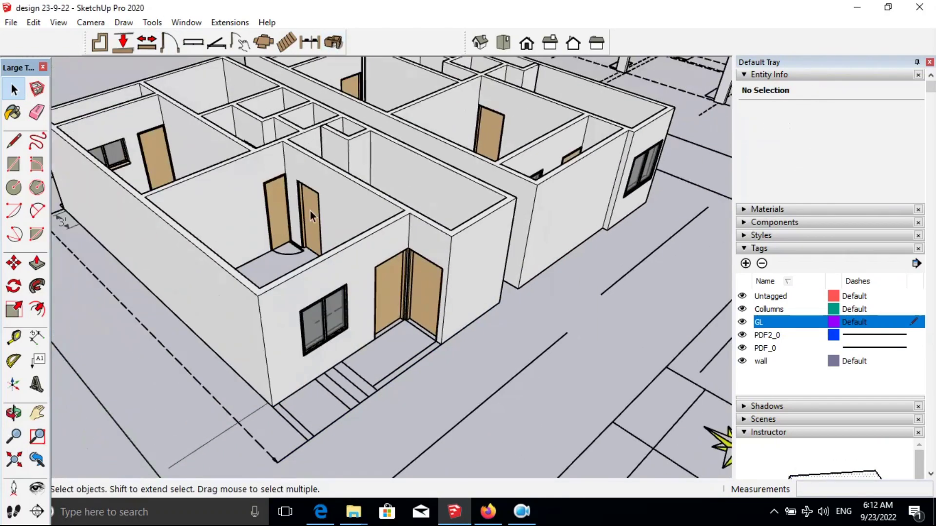
Unhide remaining geometry, show the Dynamic Components toolbar, and orbit out to the whole house.
{"action": "left_click", "coordinate": [33, 22]}
{"action": "left_click", "coordinate": [276, 264]}
{"action": "scroll", "coordinate": [365, 284], "scroll_direction": "down", "scroll_amount": 3}
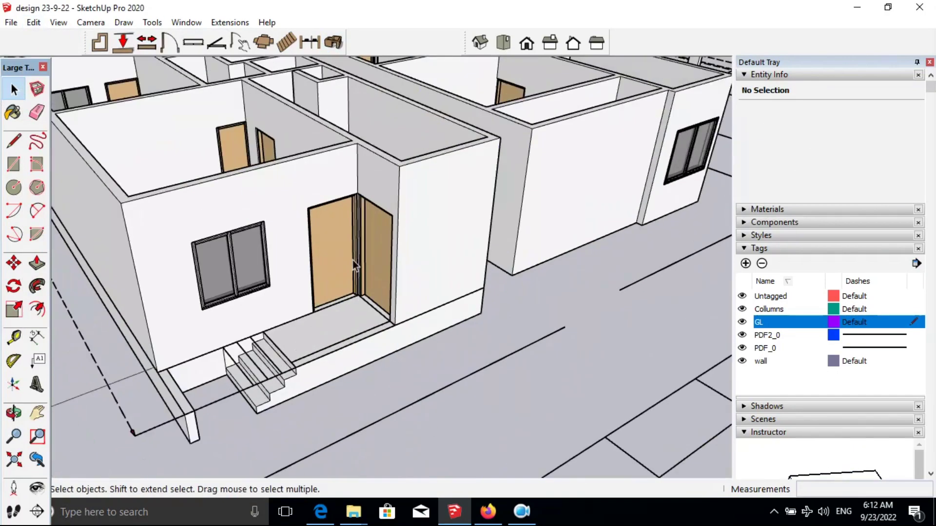
{"action": "right_click", "coordinate": [658, 37]}
{"action": "left_click", "coordinate": [697, 161]}
{"action": "left_click", "coordinate": [137, 152]}
{"action": "scroll", "coordinate": [520, 248], "scroll_direction": "up", "scroll_amount": 3}
{"action": "scroll", "coordinate": [519, 247], "scroll_direction": "down", "scroll_amount": 3}
{"action": "scroll", "coordinate": [340, 355], "scroll_direction": "down", "scroll_amount": 5}
{"action": "middle_click_drag", "start_coordinate": [428, 376], "coordinate": [429, 293]}
{"action": "right_click", "coordinate": [313, 196]}
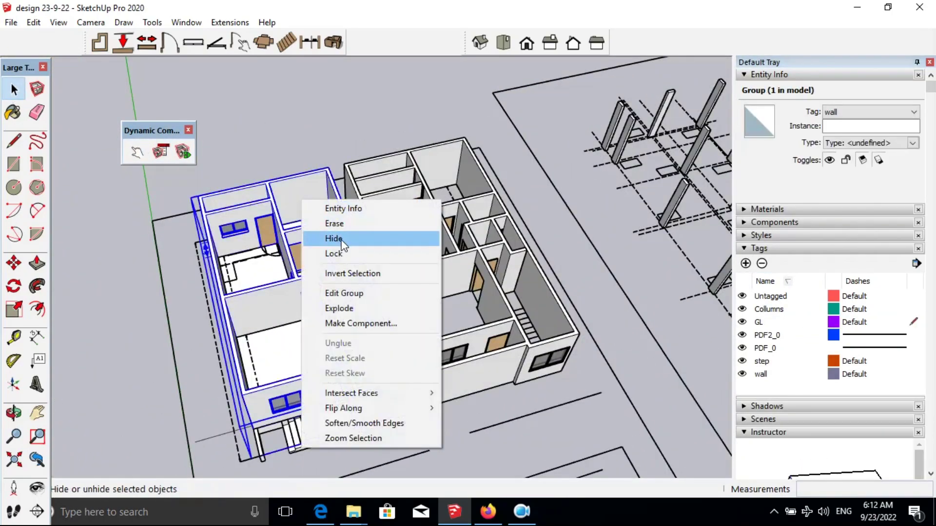
Hide the wall group and draw a rectangle over the first stair tread.
{"action": "left_click", "coordinate": [341, 238]}
{"action": "scroll", "coordinate": [342, 239], "scroll_direction": "up", "scroll_amount": 5}
{"action": "key", "text": "r"}
{"action": "scroll", "coordinate": [294, 328], "scroll_direction": "up", "scroll_amount": 1}
{"action": "scroll", "coordinate": [340, 306], "scroll_direction": "up", "scroll_amount": 2}
{"action": "left_click_drag", "start_coordinate": [339, 306], "coordinate": [352, 347]}
{"action": "scroll", "coordinate": [351, 347], "scroll_direction": "up", "scroll_amount": 2}
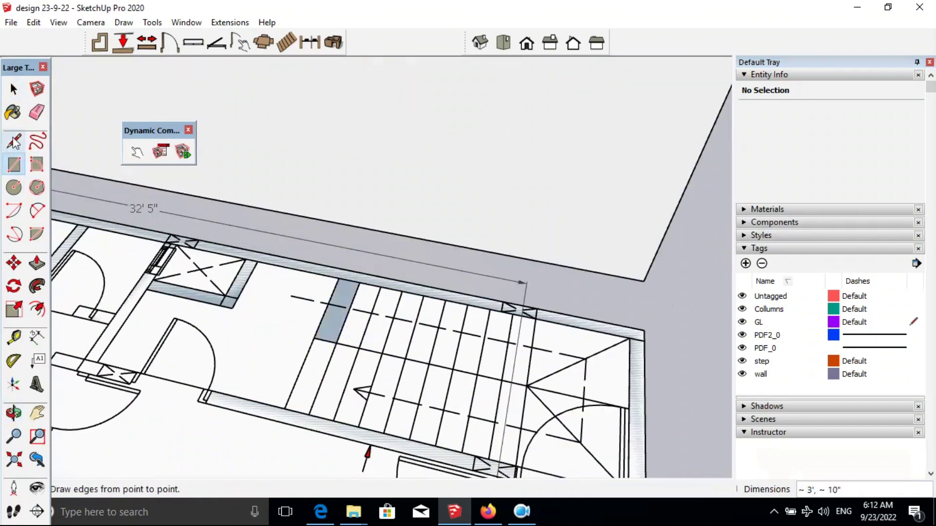
Make the tread rectangle a step component and push/pull it to tread thickness.
{"action": "key", "text": "space"}
{"action": "double_click", "coordinate": [341, 312]}
{"action": "right_click", "coordinate": [372, 303]}
{"action": "left_click", "coordinate": [414, 415]}
{"action": "left_click", "coordinate": [502, 399]}
{"action": "key", "text": "p"}
{"action": "left_click", "coordinate": [336, 302]}
Copy the step component 8 times (8x) along the stair, then view from the top.
{"action": "key", "text": "space"}
{"action": "scroll", "coordinate": [351, 290], "scroll_direction": "up", "scroll_amount": 2}
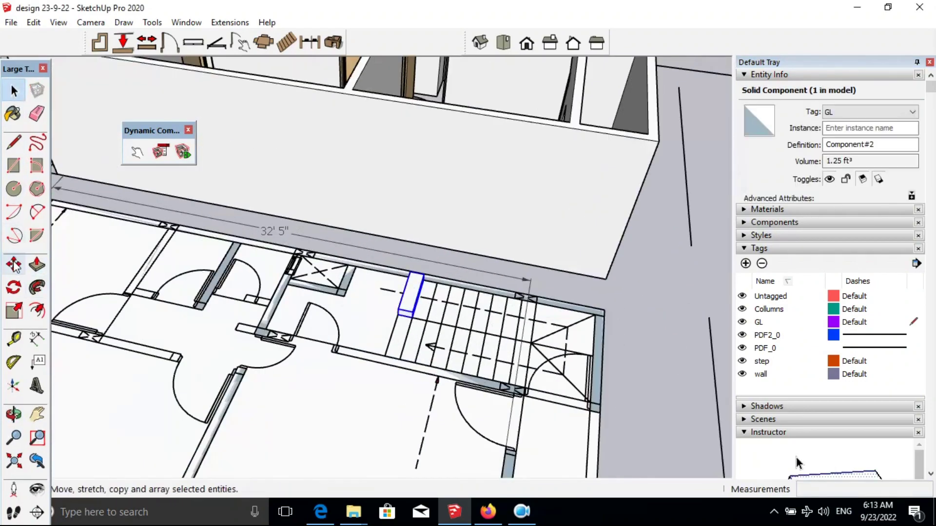
{"action": "left_click", "coordinate": [13, 265]}
{"action": "scroll", "coordinate": [409, 292], "scroll_direction": "up", "scroll_amount": 3}
{"action": "key", "text": "ctrl"}
{"action": "left_click", "coordinate": [385, 310]}
{"action": "type", "text": "x"}
{"action": "key", "text": "Return"}
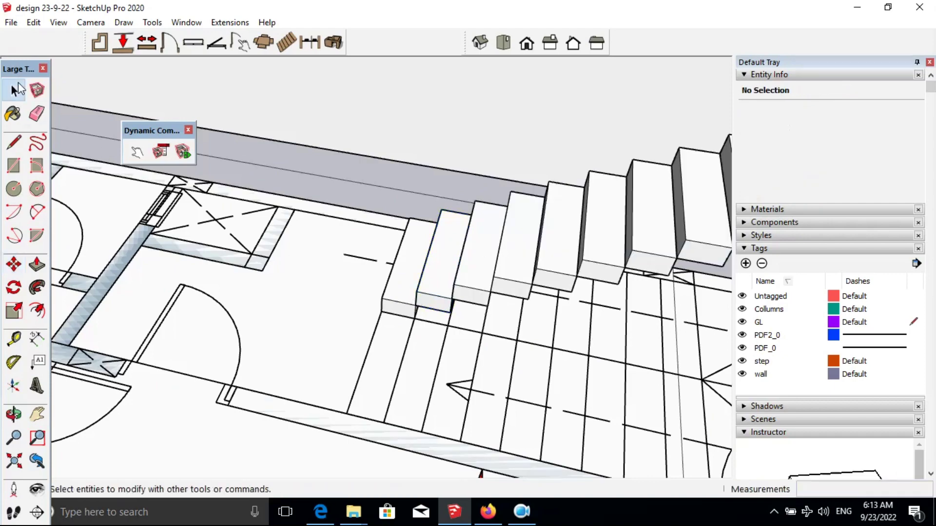
{"action": "left_click", "coordinate": [503, 43]}
{"action": "left_click", "coordinate": [91, 23]}
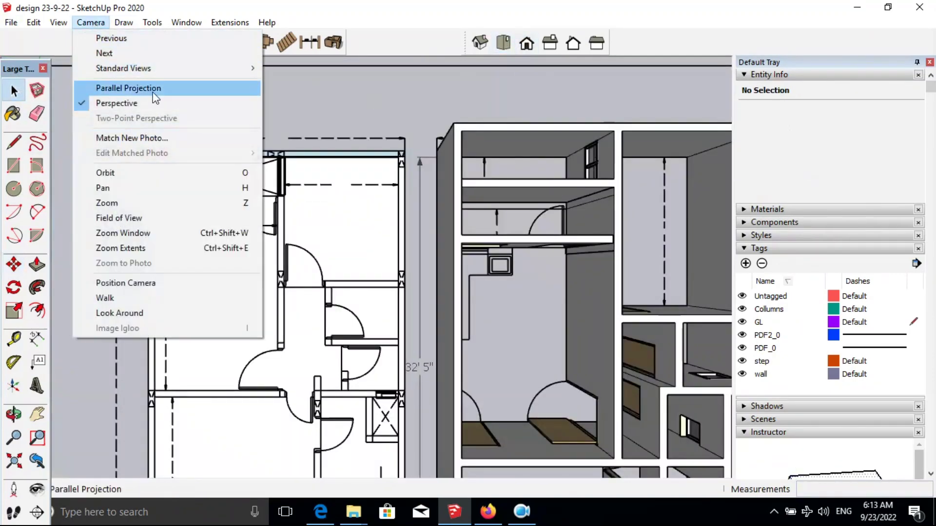
Switch to parallel projection and make one step component unique.
{"action": "left_click", "coordinate": [154, 88]}
{"action": "right_click", "coordinate": [218, 142]}
{"action": "key", "text": "Escape"}
{"action": "scroll", "coordinate": [356, 372], "scroll_direction": "up", "scroll_amount": 5}
{"action": "left_click", "coordinate": [292, 280]}
{"action": "middle_click_drag", "start_coordinate": [356, 372], "coordinate": [175, 304]}
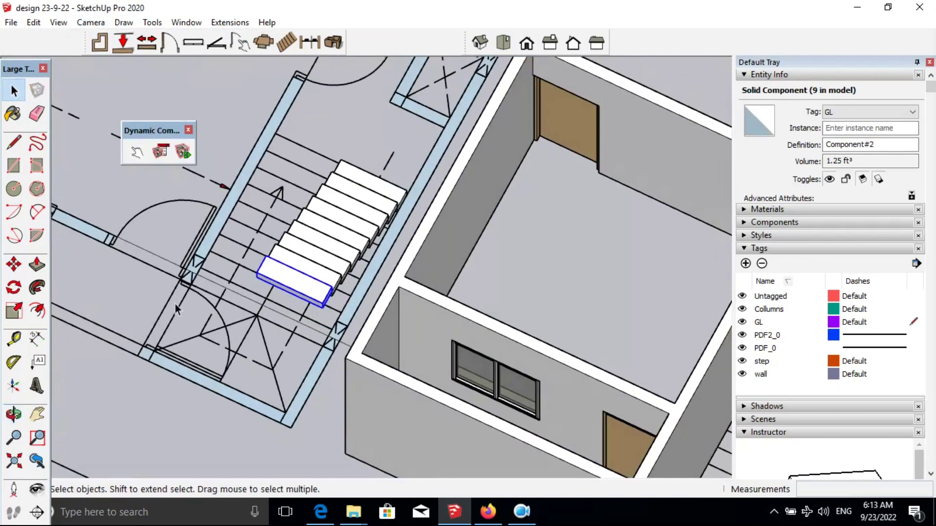
{"action": "key", "text": "m"}
{"action": "scroll", "coordinate": [368, 333], "scroll_direction": "up", "scroll_amount": 3}
{"action": "key", "text": "space"}
{"action": "scroll", "coordinate": [267, 283], "scroll_direction": "down", "scroll_amount": 5}
{"action": "right_click", "coordinate": [245, 234]}
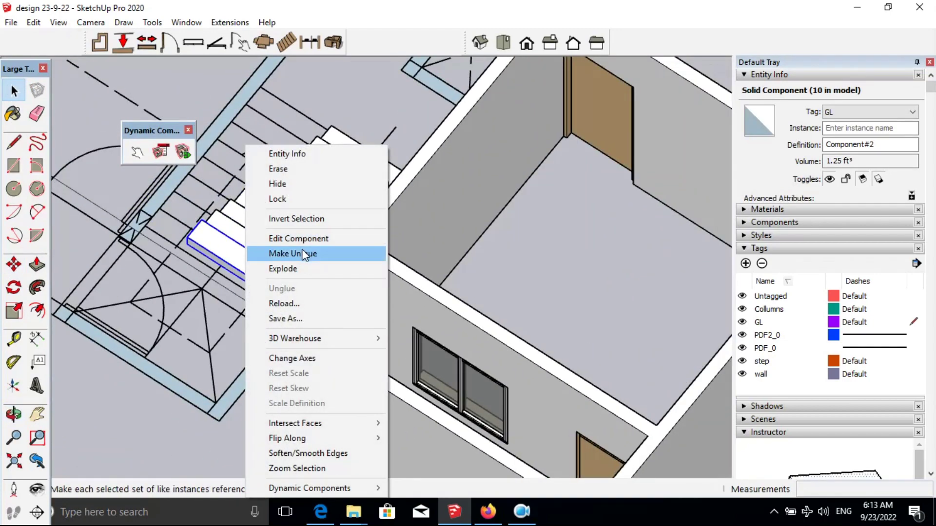
{"action": "left_click", "coordinate": [292, 254]}
Try raising steps and drawing an edge across the landing, undoing the attempts.
{"action": "middle_click_drag", "start_coordinate": [177, 276], "coordinate": [299, 323]}
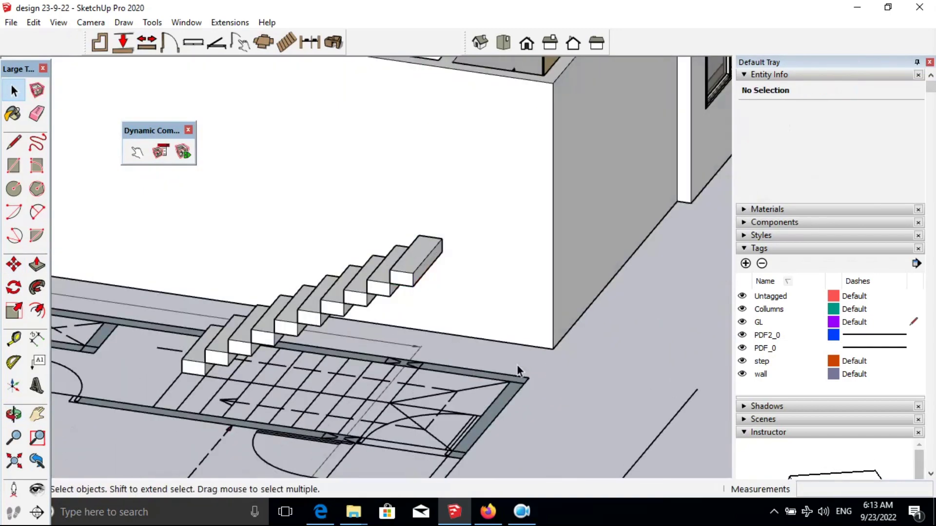
{"action": "scroll", "coordinate": [300, 323], "scroll_direction": "up", "scroll_amount": 5}
{"action": "key", "text": "p"}
{"action": "scroll", "coordinate": [345, 328], "scroll_direction": "up", "scroll_amount": 3}
{"action": "scroll", "coordinate": [317, 313], "scroll_direction": "up", "scroll_amount": 3}
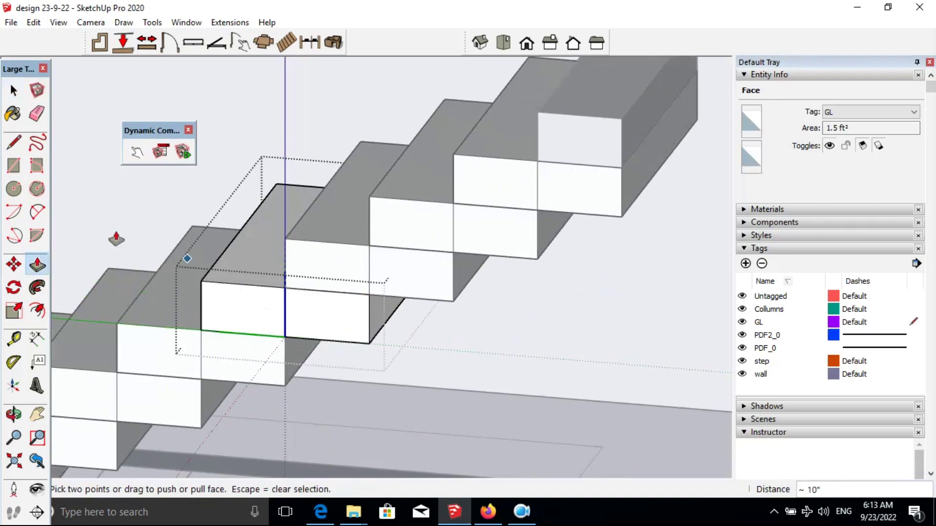
{"action": "key", "text": "p"}
{"action": "scroll", "coordinate": [330, 328], "scroll_direction": "down", "scroll_amount": 3}
{"action": "scroll", "coordinate": [424, 334], "scroll_direction": "down", "scroll_amount": 3}
{"action": "key", "text": "space"}
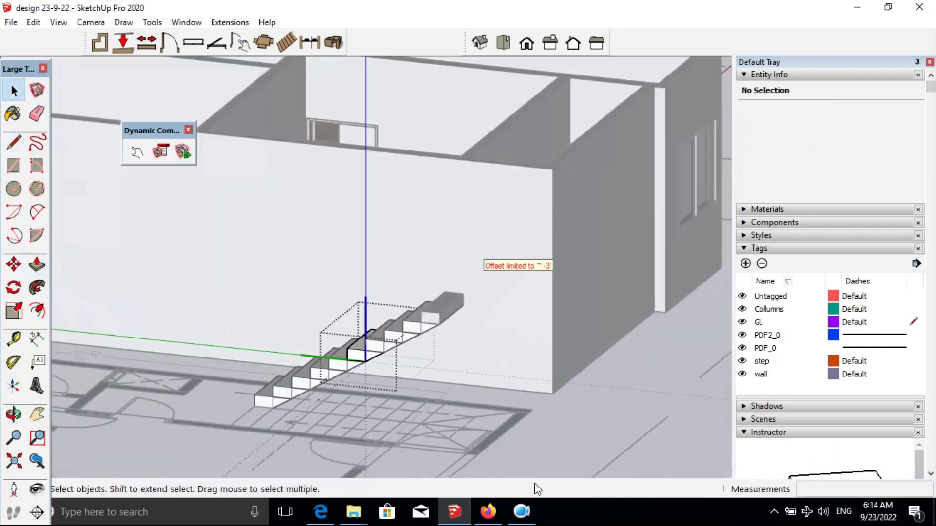
{"action": "key", "text": "ctrl+z"}
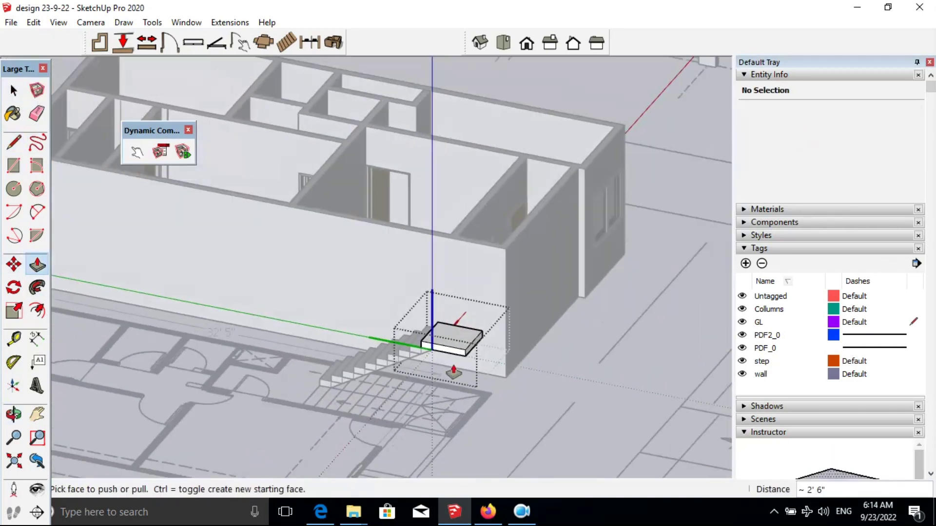
{"action": "key", "text": "ctrl+z"}
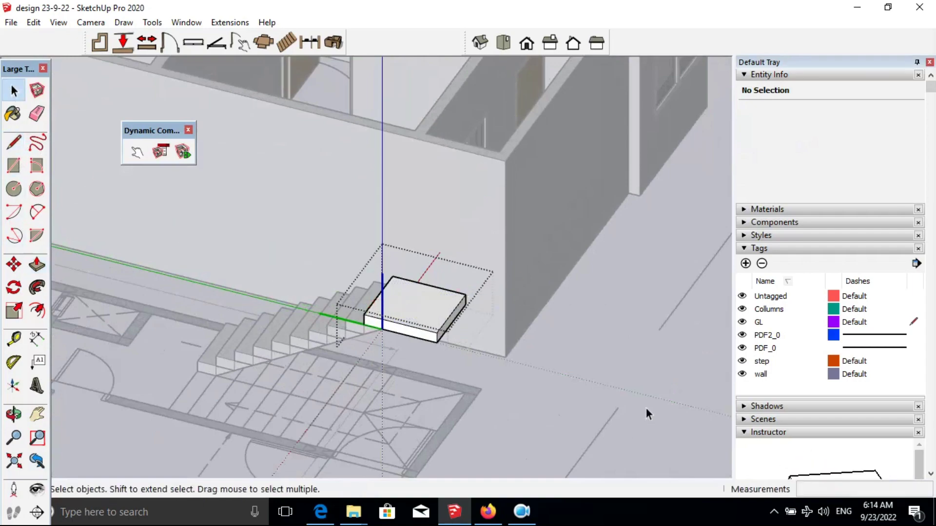
{"action": "key", "text": "ctrl+z"}
{"action": "key", "text": "ctrl+z"}
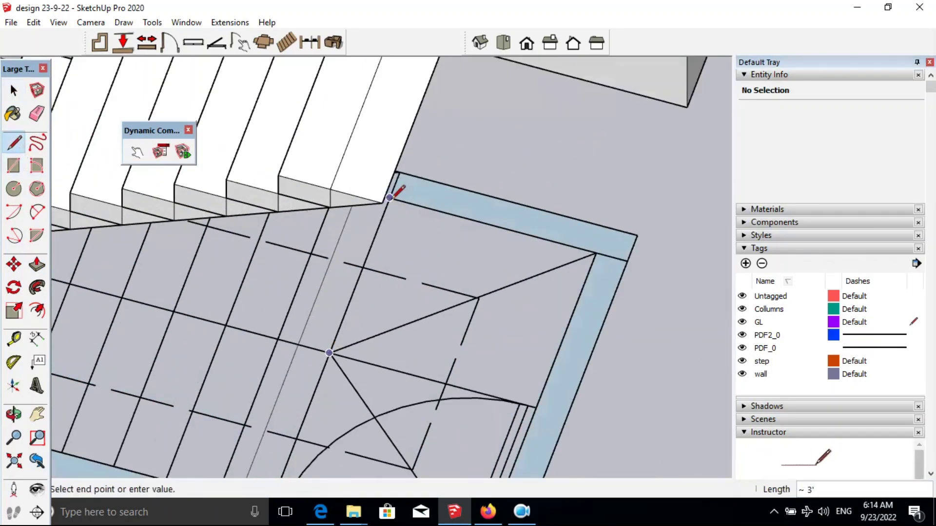
{"action": "left_click", "coordinate": [473, 267]}
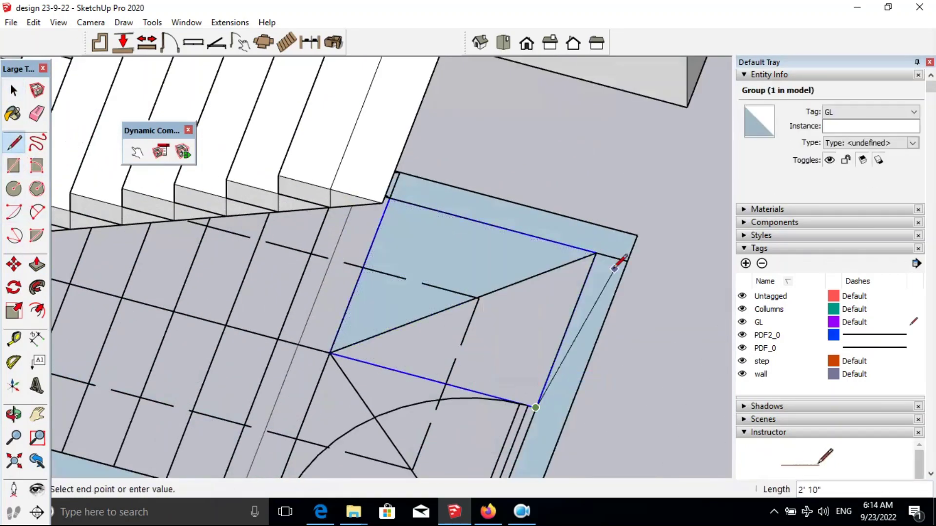
{"action": "key", "text": "ctrl+z"}
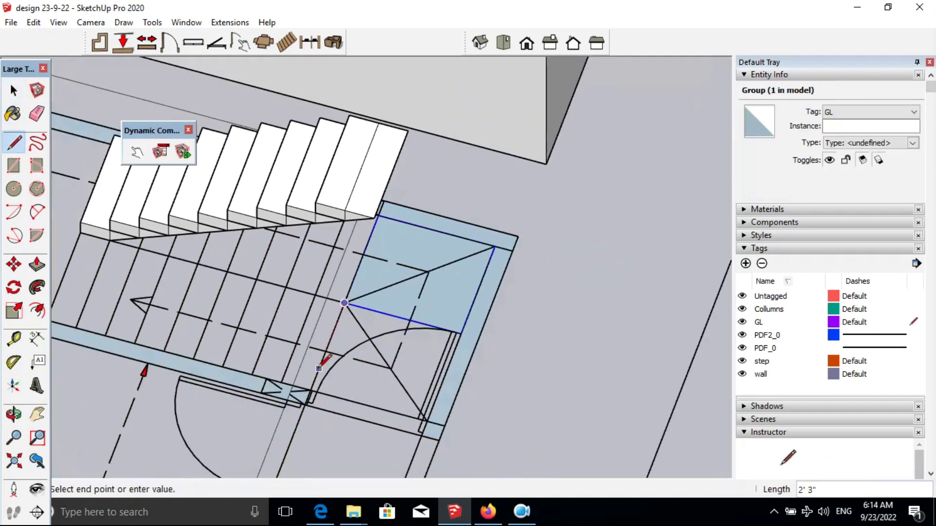
{"action": "scroll", "coordinate": [311, 390], "scroll_direction": "up", "scroll_amount": 5}
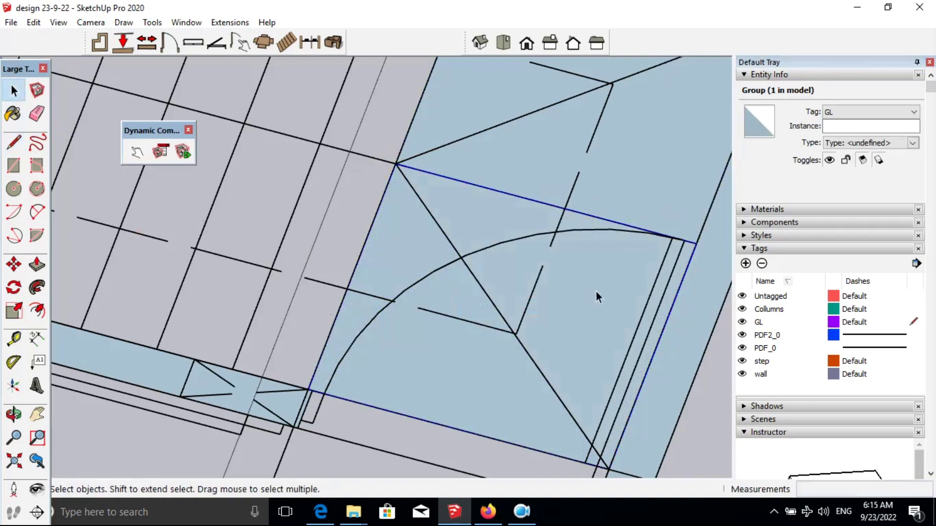
Push/pull the lower triangular landing face up into a solid winder block.
{"action": "mouse_move", "coordinate": [589, 289]}
{"action": "middle_mouse_down"}
{"action": "mouse_move", "coordinate": [479, 364]}
{"action": "mouse_move", "coordinate": [276, 242]}
{"action": "middle_mouse_up"}
{"action": "key", "text": "p"}
{"action": "scroll", "coordinate": [489, 223], "scroll_direction": "up", "scroll_amount": 5}
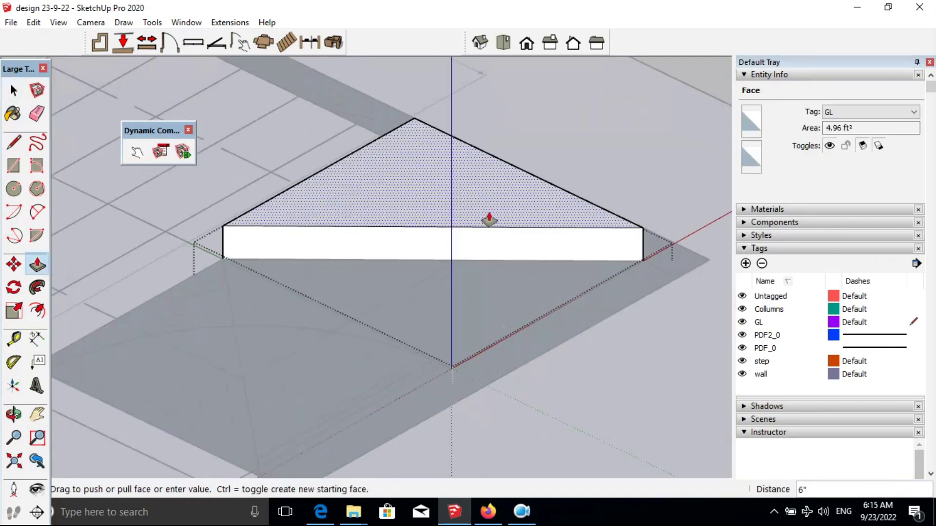
{"action": "key", "text": "space"}
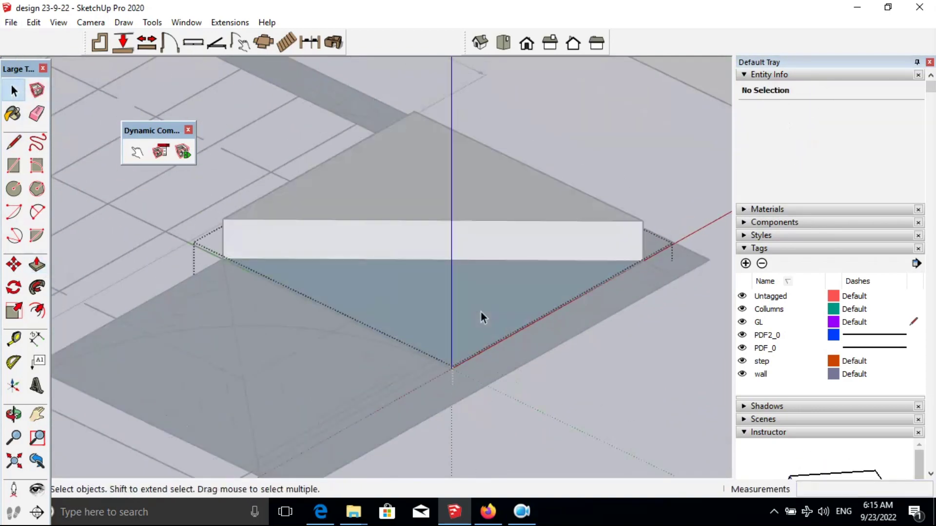
{"action": "double_click", "coordinate": [487, 302]}
{"action": "key", "text": "p"}
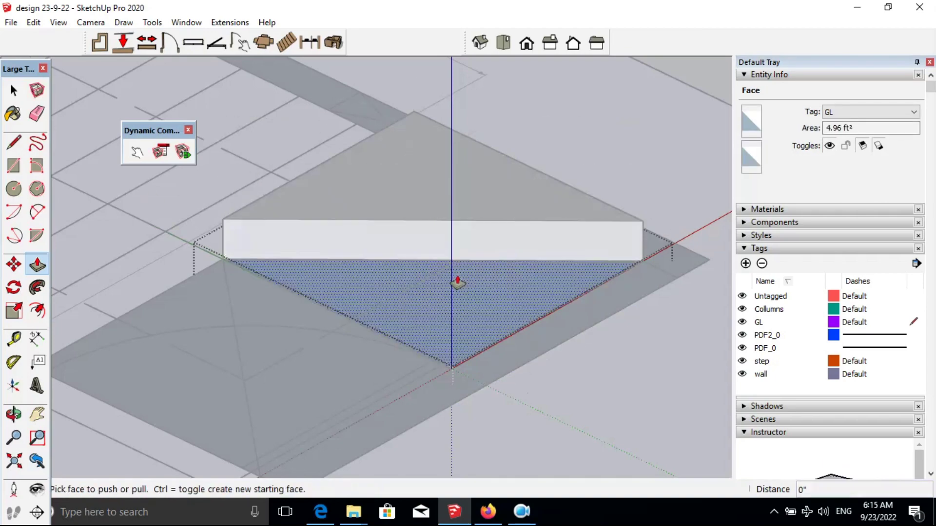
{"action": "left_click_drag", "start_coordinate": [457, 280], "coordinate": [457, 203]}
{"action": "key", "text": "space"}
Push/pull the second triangular landing face into a winder block.
{"action": "mouse_move", "coordinate": [537, 235]}
{"action": "middle_mouse_down"}
{"action": "mouse_move", "coordinate": [475, 303]}
{"action": "mouse_move", "coordinate": [325, 238]}
{"action": "middle_mouse_up"}
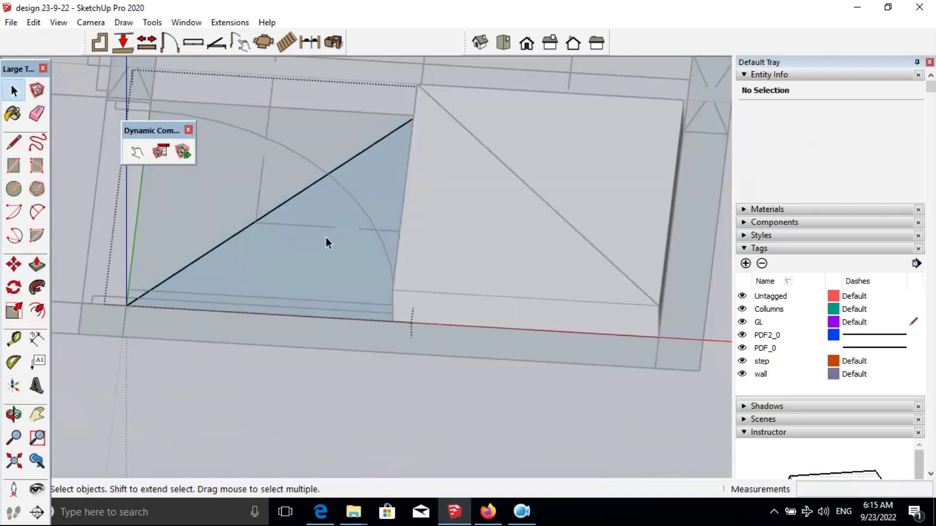
{"action": "left_click", "coordinate": [325, 238]}
{"action": "key", "text": "p"}
{"action": "left_click", "coordinate": [10, 97]}
{"action": "left_click", "coordinate": [182, 223]}
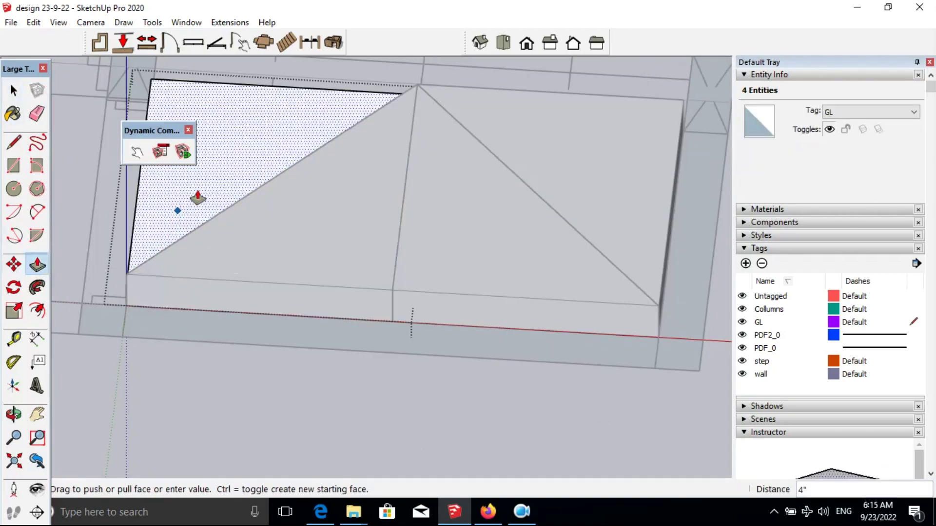
{"action": "key", "text": "space"}
{"action": "left_click", "coordinate": [536, 282]}
{"action": "scroll", "coordinate": [537, 282], "scroll_direction": "up", "scroll_amount": 5}
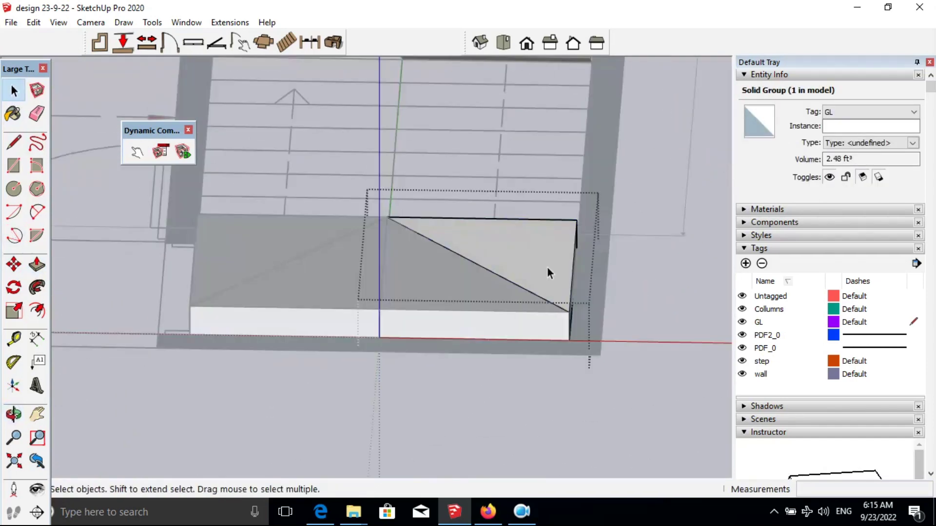
Select both triangular winder blocks and move them straight up.
{"action": "left_click", "coordinate": [442, 403]}
{"action": "middle_click_drag", "start_coordinate": [442, 402], "coordinate": [439, 341]}
{"action": "left_click_drag", "start_coordinate": [176, 204], "coordinate": [589, 341]}
{"action": "key", "text": "m"}
{"action": "left_click", "coordinate": [512, 286]}
{"action": "middle_click_drag", "start_coordinate": [512, 286], "coordinate": [505, 232]}
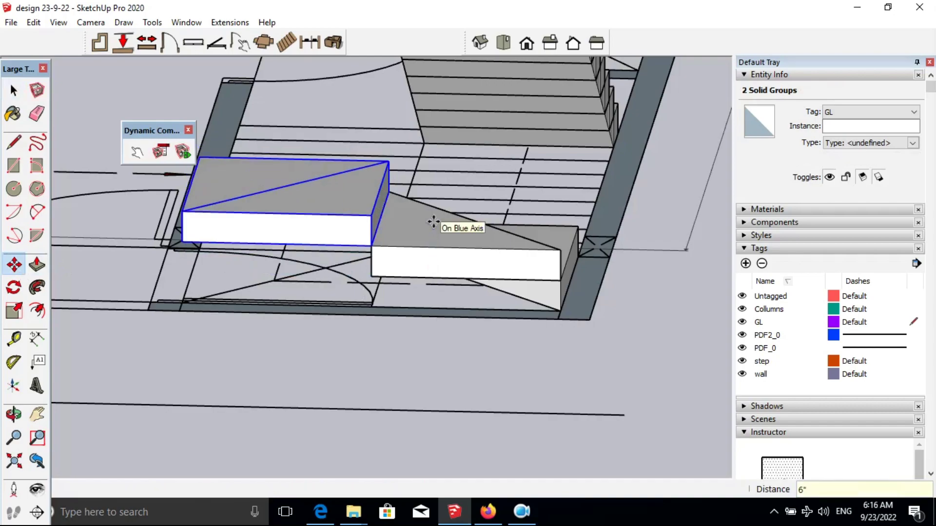
Place the two winder blocks 6 inches higher.
{"action": "left_click", "coordinate": [282, 201]}
{"action": "key", "text": "space"}
{"action": "mouse_move", "coordinate": [283, 201]}
{"action": "middle_mouse_down"}
{"action": "mouse_move", "coordinate": [360, 204]}
{"action": "mouse_move", "coordinate": [487, 291]}
{"action": "mouse_move", "coordinate": [373, 313]}
{"action": "mouse_move", "coordinate": [478, 315]}
{"action": "mouse_move", "coordinate": [374, 275]}
{"action": "mouse_move", "coordinate": [509, 215]}
{"action": "mouse_move", "coordinate": [341, 253]}
{"action": "middle_mouse_up"}
{"action": "scroll", "coordinate": [359, 257], "scroll_direction": "down", "scroll_amount": 5}
{"action": "left_click", "coordinate": [509, 215]}
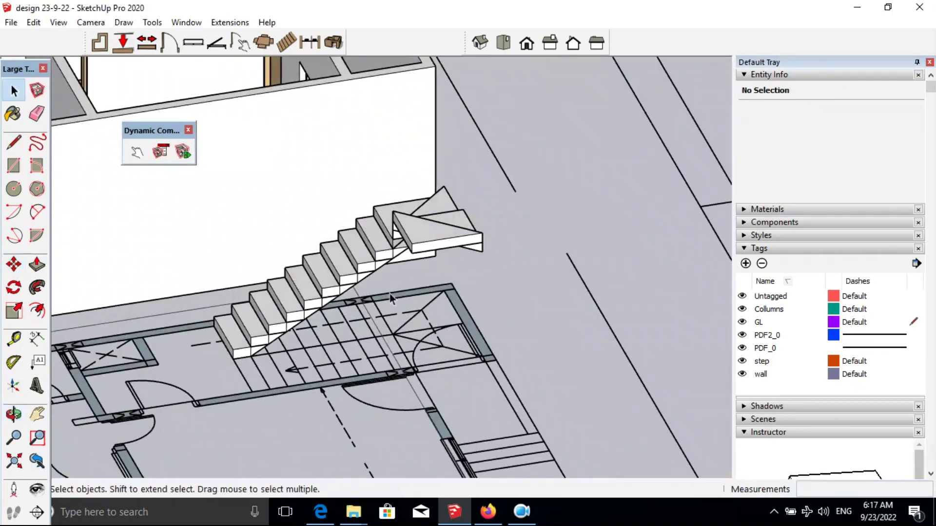
{"action": "scroll", "coordinate": [322, 268], "scroll_direction": "up", "scroll_amount": 3}
Group the upper steps with the landing and place a copy of the group.
{"action": "left_click", "coordinate": [322, 268]}
{"action": "scroll", "coordinate": [317, 186], "scroll_direction": "up", "scroll_amount": 2}
{"action": "scroll", "coordinate": [334, 238], "scroll_direction": "down", "scroll_amount": 3}
{"action": "left_click_drag", "start_coordinate": [341, 219], "coordinate": [244, 333]}
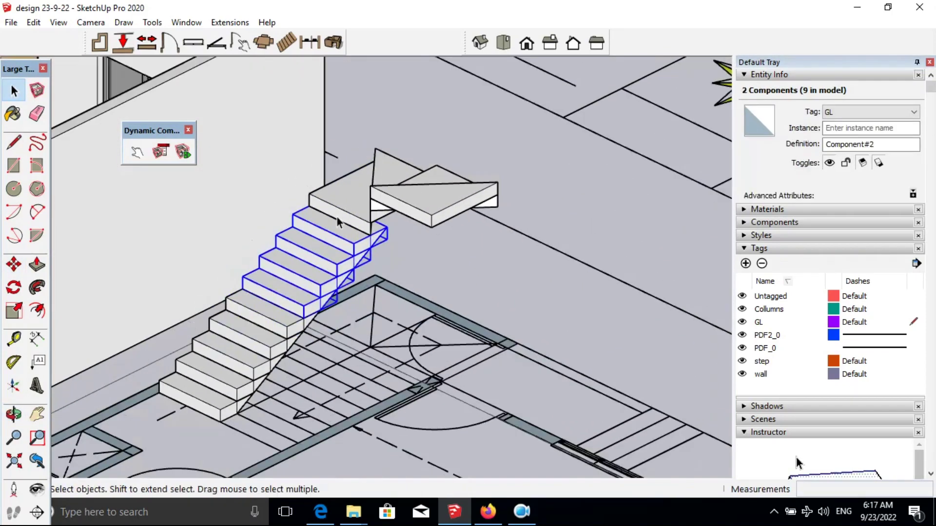
{"action": "right_click", "coordinate": [248, 152]}
{"action": "left_click", "coordinate": [390, 178]}
{"action": "left_click", "coordinate": [419, 195], "text": "shift"}
{"action": "right_click", "coordinate": [431, 197]}
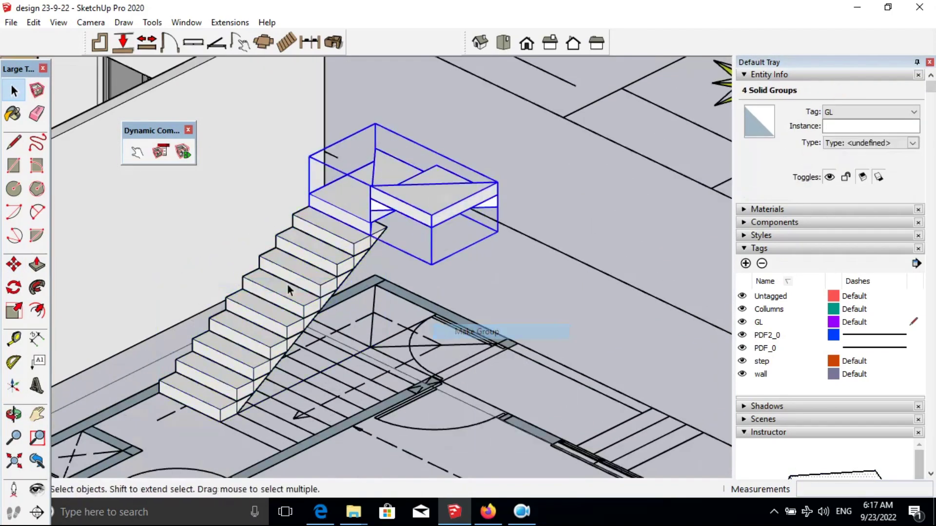
{"action": "key", "text": "ctrl"}
{"action": "left_click", "coordinate": [159, 393]}
{"action": "left_click", "coordinate": [428, 209]}
Rotate the copied flight 180° about the stair corner so it runs back.
{"action": "key", "text": "q"}
{"action": "scroll", "coordinate": [476, 309], "scroll_direction": "up", "scroll_amount": 5}
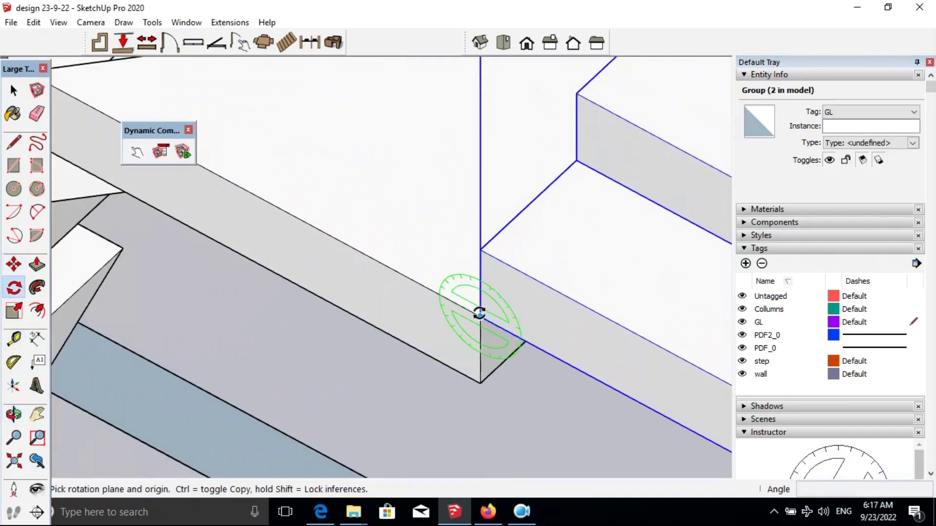
{"action": "scroll", "coordinate": [496, 346], "scroll_direction": "up", "scroll_amount": 3}
{"action": "left_click", "coordinate": [496, 345]}
{"action": "scroll", "coordinate": [443, 313], "scroll_direction": "down", "scroll_amount": 3}
{"action": "scroll", "coordinate": [390, 313], "scroll_direction": "down", "scroll_amount": 3}
{"action": "scroll", "coordinate": [476, 368], "scroll_direction": "down", "scroll_amount": 3}
{"action": "scroll", "coordinate": [480, 294], "scroll_direction": "down", "scroll_amount": 3}
{"action": "left_click", "coordinate": [480, 294]}
{"action": "scroll", "coordinate": [338, 297], "scroll_direction": "up", "scroll_amount": 3}
{"action": "key", "text": "space"}
{"action": "scroll", "coordinate": [462, 217], "scroll_direction": "up", "scroll_amount": 3}
{"action": "scroll", "coordinate": [358, 203], "scroll_direction": "up", "scroll_amount": 5}
Group the whole staircase into one group.
{"action": "key", "text": "l"}
{"action": "scroll", "coordinate": [449, 370], "scroll_direction": "down", "scroll_amount": 1}
{"action": "scroll", "coordinate": [359, 255], "scroll_direction": "up", "scroll_amount": 2}
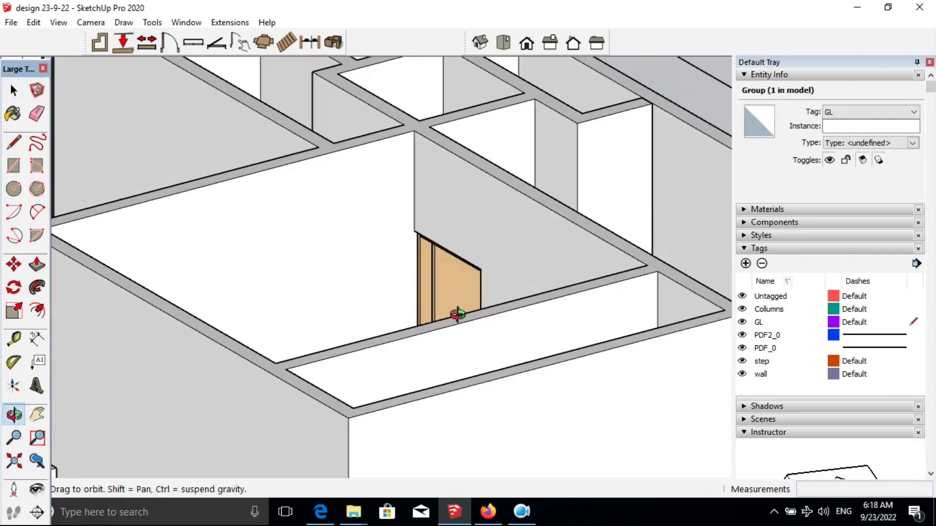
{"action": "middle_click_drag", "start_coordinate": [405, 270], "coordinate": [606, 334]}
{"action": "scroll", "coordinate": [439, 292], "scroll_direction": "down", "scroll_amount": 5}
{"action": "left_click", "coordinate": [34, 22]}
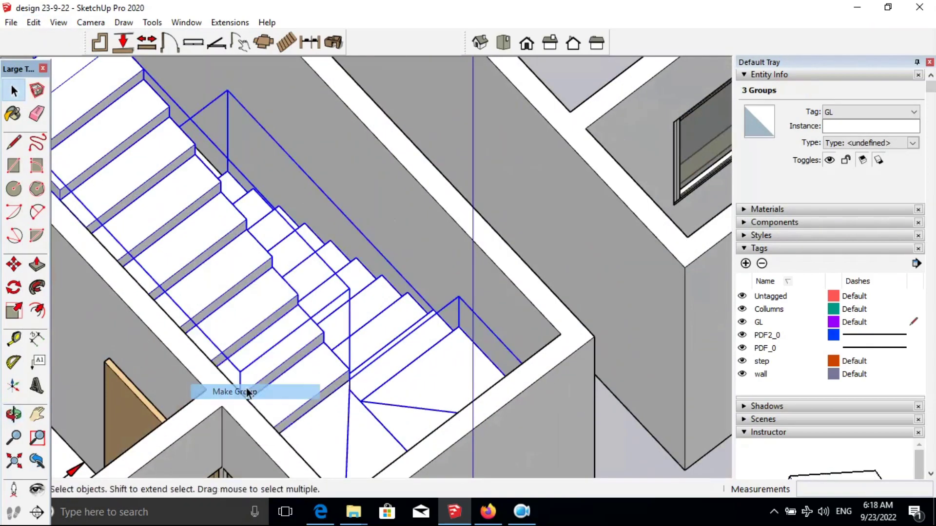
{"action": "left_click", "coordinate": [248, 393]}
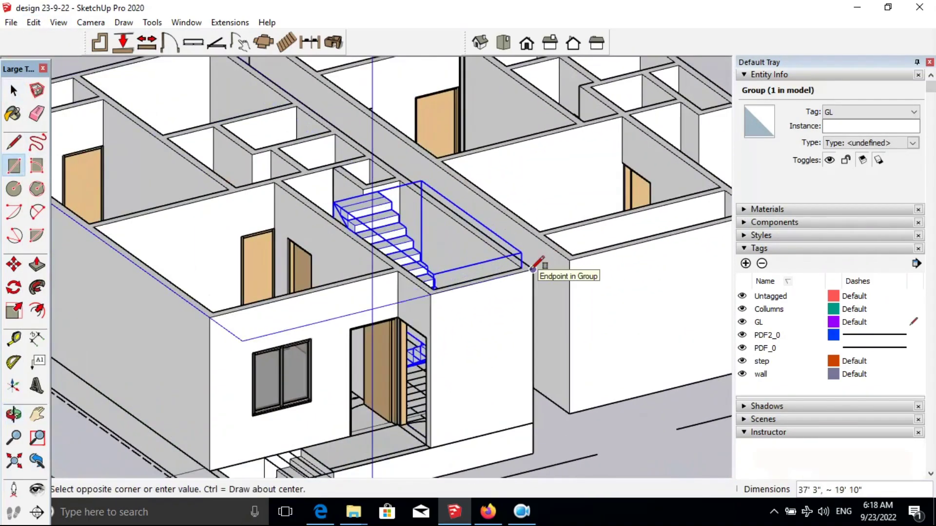
Add a new tag named 'slab'.
{"action": "key", "text": "Escape"}
{"action": "left_click", "coordinate": [745, 263]}
{"action": "key", "text": "shift+z"}
{"action": "type", "text": "slab"}
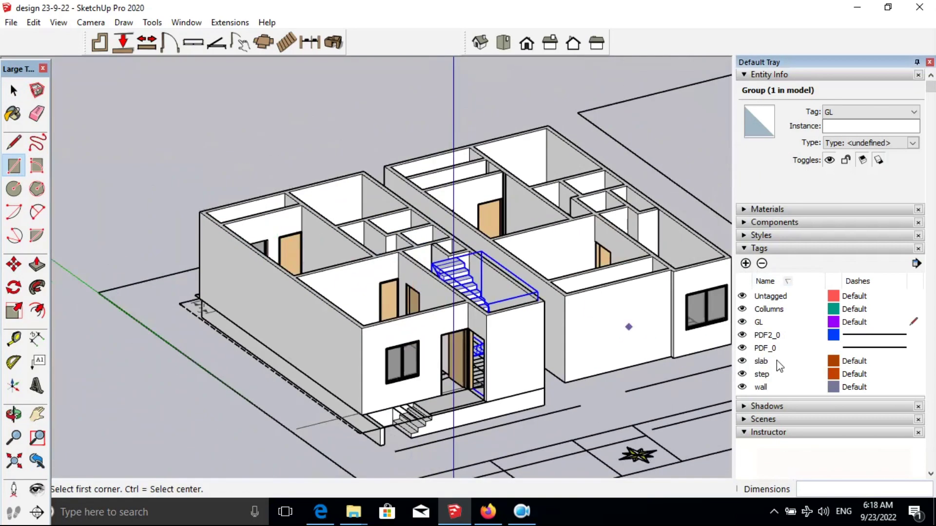
Finish the slab rectangle over the house and thicken it by 6.
{"action": "left_click", "coordinate": [528, 293]}
{"action": "key", "text": "p"}
{"action": "scroll", "coordinate": [237, 201], "scroll_direction": "up", "scroll_amount": 3}
{"action": "left_click", "coordinate": [238, 201]}
{"action": "type", "text": "6"}
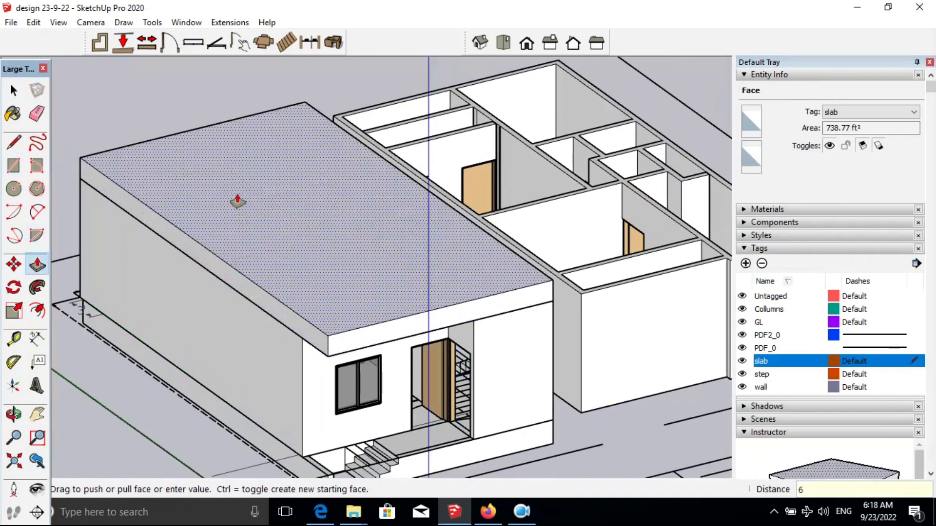
{"action": "right_click", "coordinate": [286, 202]}
{"action": "right_click", "coordinate": [303, 172]}
{"action": "left_click", "coordinate": [338, 274]}
{"action": "mouse_move", "coordinate": [338, 273]}
{"action": "middle_mouse_down"}
{"action": "mouse_move", "coordinate": [418, 388]}
{"action": "mouse_move", "coordinate": [522, 355]}
{"action": "mouse_move", "coordinate": [470, 284]}
{"action": "mouse_move", "coordinate": [456, 242]}
{"action": "middle_mouse_up"}
{"action": "scroll", "coordinate": [522, 355], "scroll_direction": "down", "scroll_amount": 5}
{"action": "key", "text": "ctrl+z"}
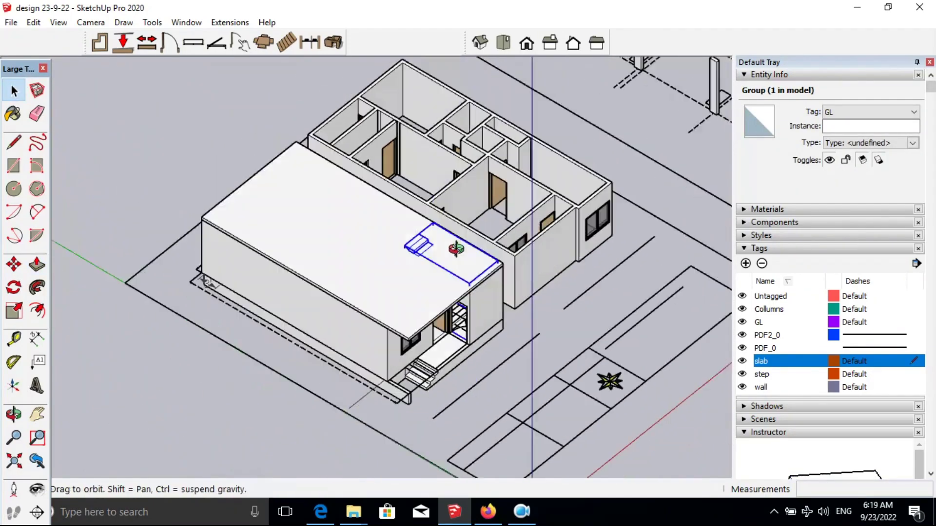
{"action": "scroll", "coordinate": [456, 242], "scroll_direction": "up", "scroll_amount": 5}
Inside the slab group, cut a rectangular opening through the slab above the stairs.
{"action": "double_click", "coordinate": [457, 250]}
{"action": "left_click", "coordinate": [457, 250]}
{"action": "key", "text": "r"}
{"action": "left_click", "coordinate": [512, 199]}
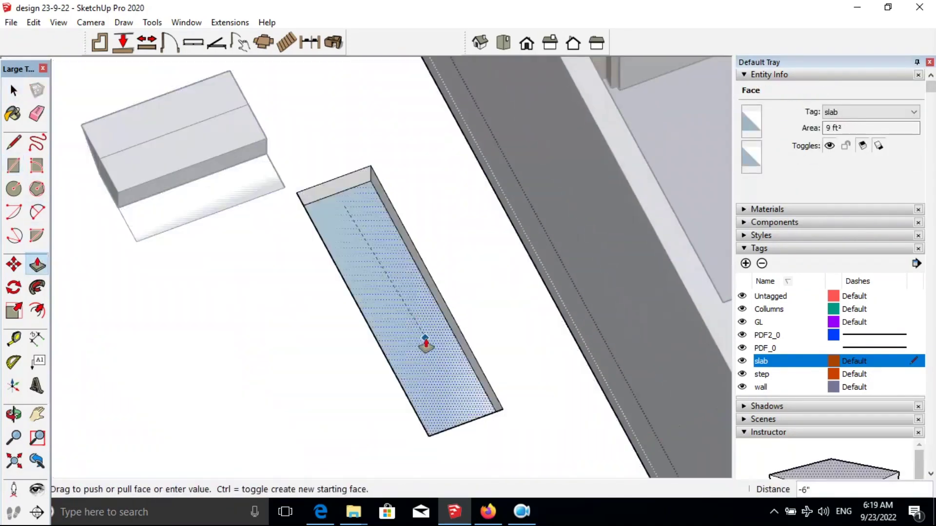
{"action": "scroll", "coordinate": [709, 418], "scroll_direction": "up", "scroll_amount": 5}
{"action": "left_click", "coordinate": [631, 440]}
{"action": "scroll", "coordinate": [356, 262], "scroll_direction": "down", "scroll_amount": 5}
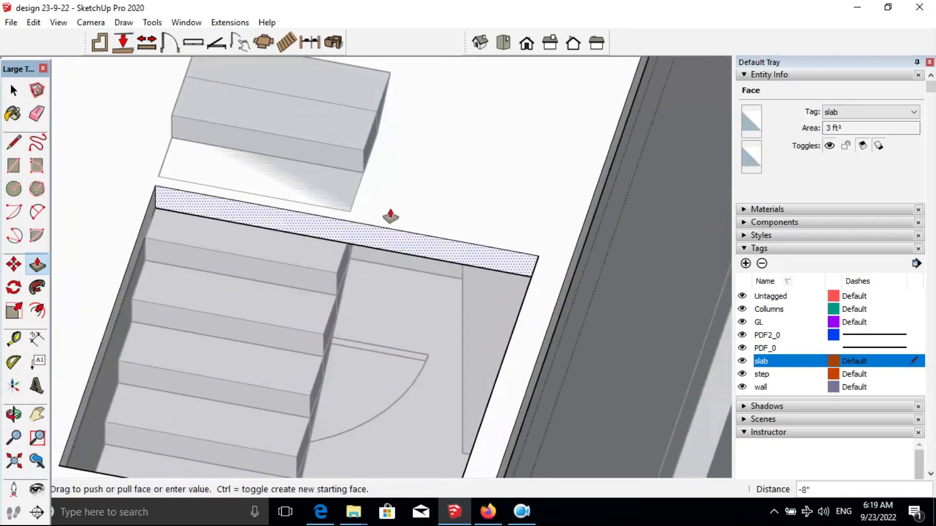
{"action": "middle_click_drag", "start_coordinate": [387, 216], "coordinate": [171, 287]}
{"action": "scroll", "coordinate": [276, 208], "scroll_direction": "up", "scroll_amount": 3}
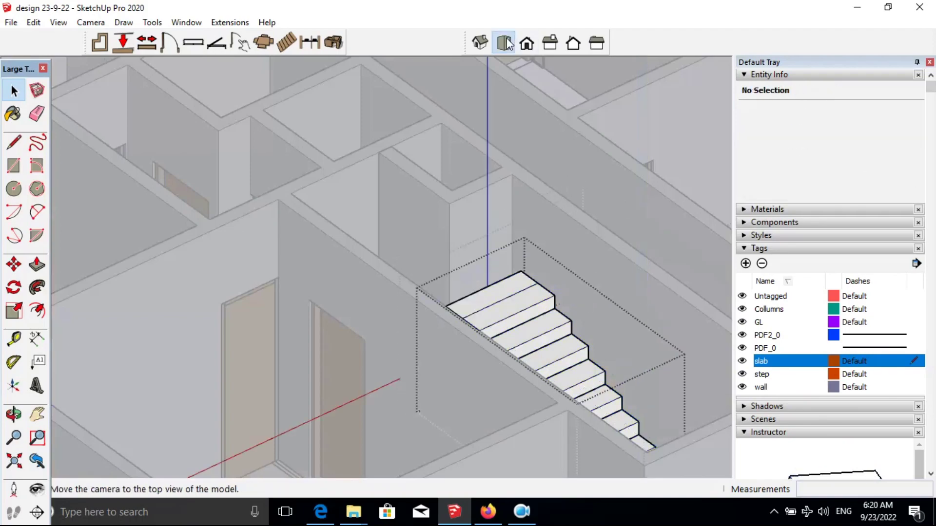
Switch to a top view and select the stair group beside the entrance.
{"action": "left_click", "coordinate": [503, 43]}
{"action": "scroll", "coordinate": [402, 344], "scroll_direction": "up", "scroll_amount": 3}
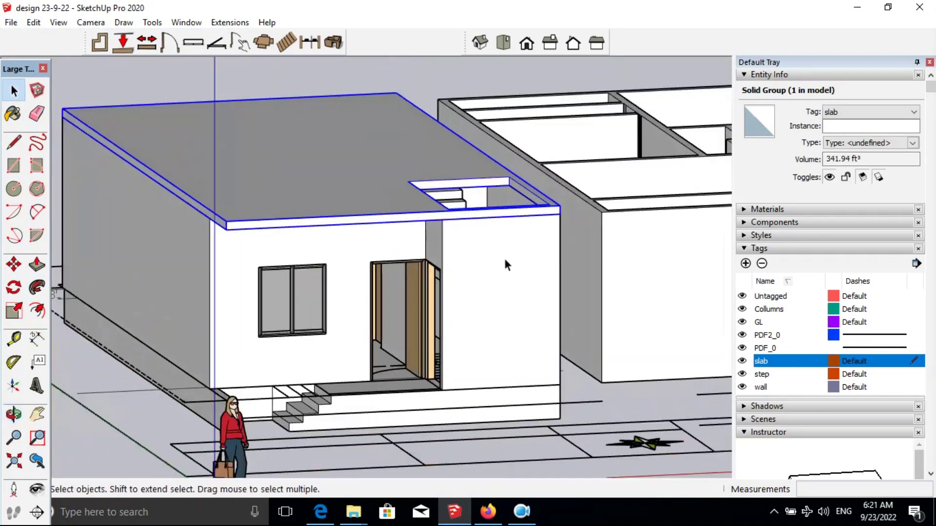
{"action": "double_click", "coordinate": [478, 367]}
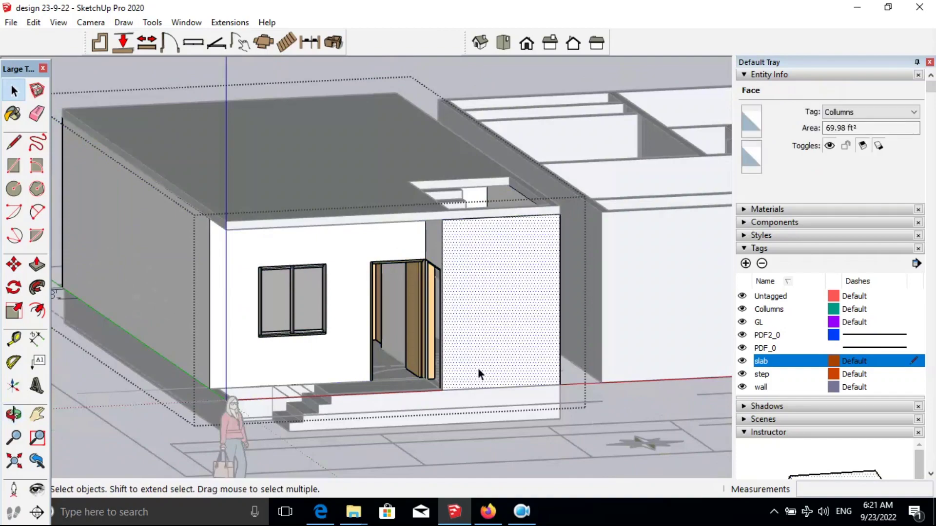
{"action": "scroll", "coordinate": [477, 367], "scroll_direction": "down", "scroll_amount": 5}
Move-copy the staircase one floor up onto the upper slab.
{"action": "key", "text": "m"}
{"action": "scroll", "coordinate": [320, 234], "scroll_direction": "up", "scroll_amount": 5}
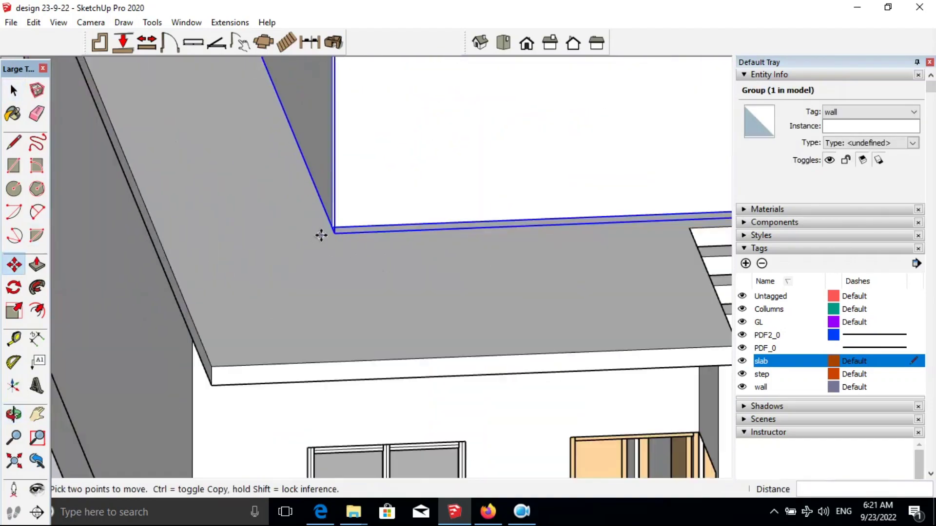
{"action": "scroll", "coordinate": [271, 341], "scroll_direction": "up", "scroll_amount": 3}
{"action": "scroll", "coordinate": [329, 329], "scroll_direction": "down", "scroll_amount": 3}
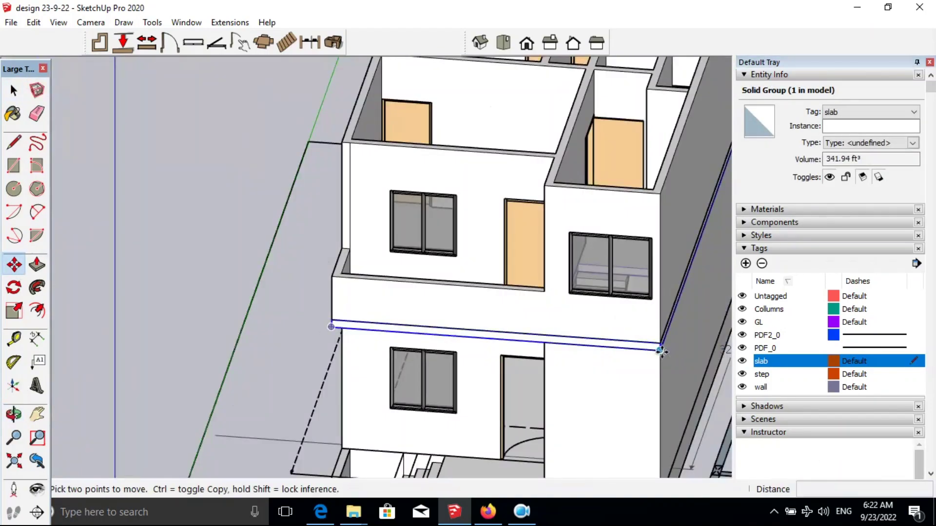
{"action": "middle_click_drag", "start_coordinate": [62, 71], "coordinate": [396, 371]}
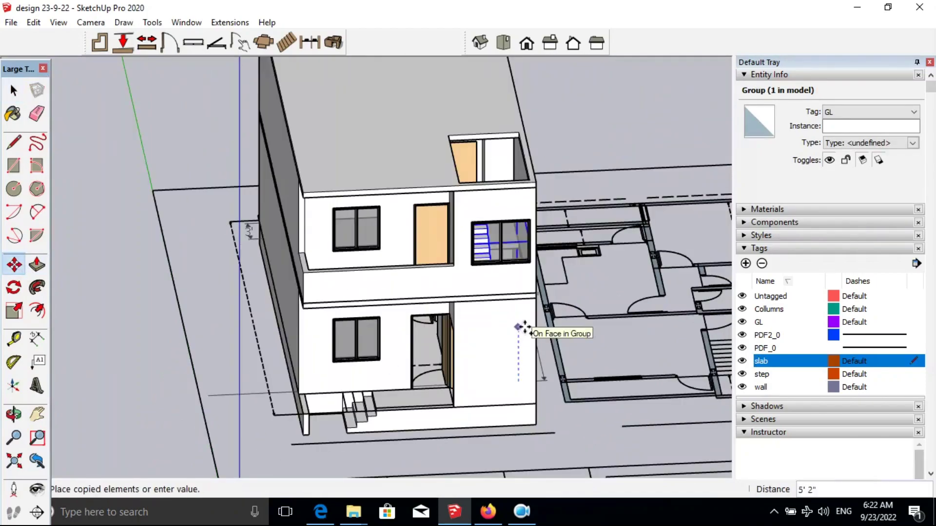
{"action": "left_click", "coordinate": [468, 161]}
{"action": "scroll", "coordinate": [411, 162], "scroll_direction": "down", "scroll_amount": 2}
{"action": "scroll", "coordinate": [601, 218], "scroll_direction": "up", "scroll_amount": 5}
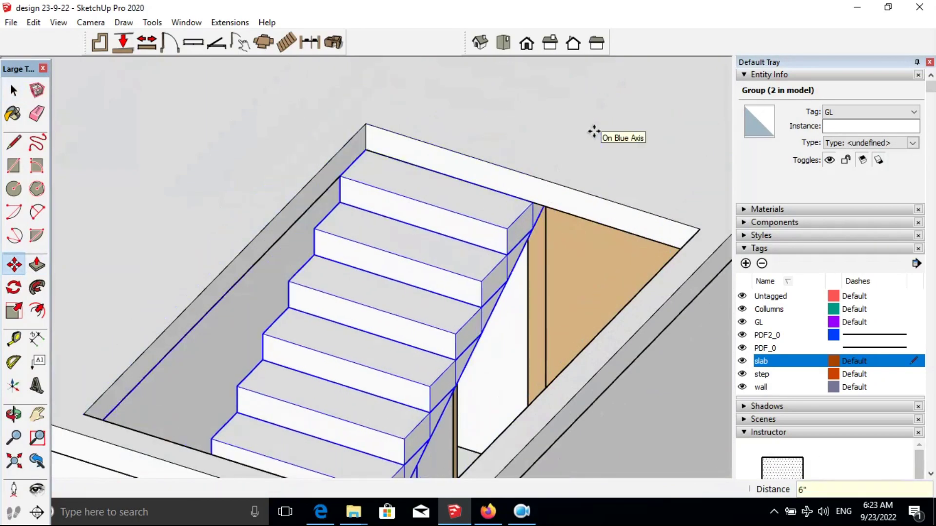
{"action": "middle_click_drag", "start_coordinate": [595, 134], "coordinate": [465, 171]}
Orbit in close to inspect the copied stairs.
{"action": "key", "text": "space"}
{"action": "scroll", "coordinate": [503, 171], "scroll_direction": "down", "scroll_amount": 5}
{"action": "mouse_move", "coordinate": [478, 251]}
{"action": "middle_mouse_down"}
{"action": "mouse_move", "coordinate": [287, 188]}
{"action": "mouse_move", "coordinate": [475, 190]}
{"action": "mouse_move", "coordinate": [292, 119]}
{"action": "mouse_move", "coordinate": [424, 163]}
{"action": "middle_mouse_up"}
{"action": "scroll", "coordinate": [287, 188], "scroll_direction": "up", "scroll_amount": 5}
{"action": "scroll", "coordinate": [438, 265], "scroll_direction": "down", "scroll_amount": 5}
{"action": "scroll", "coordinate": [471, 264], "scroll_direction": "up", "scroll_amount": 3}
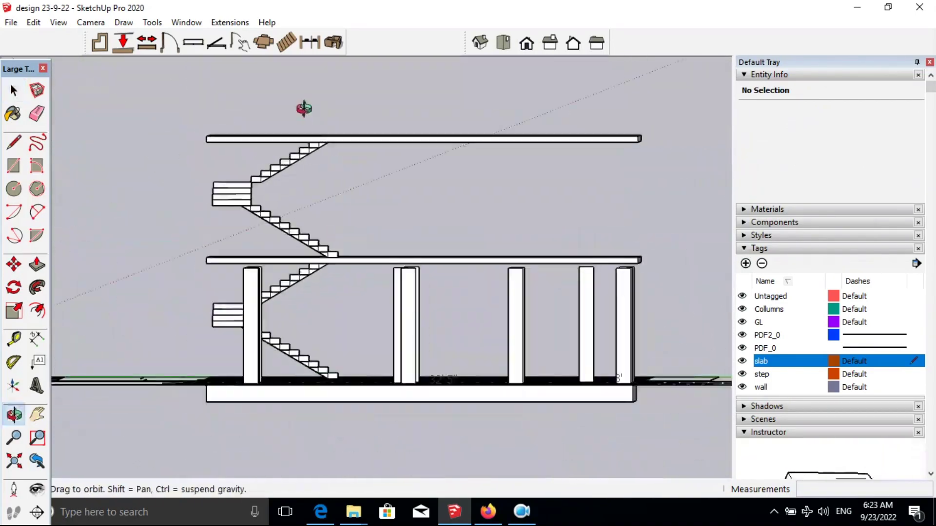
Unhide all hidden geometry and select the slab edge, looking up under the slab.
{"action": "left_click", "coordinate": [291, 264]}
{"action": "scroll", "coordinate": [206, 281], "scroll_direction": "up", "scroll_amount": 6}
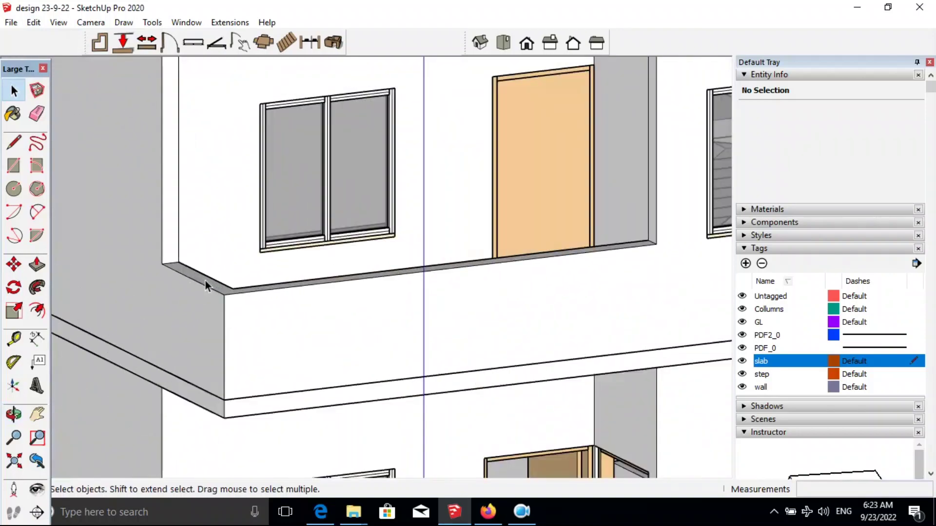
{"action": "left_click", "coordinate": [204, 282]}
{"action": "key", "text": "m"}
{"action": "scroll", "coordinate": [187, 330], "scroll_direction": "down", "scroll_amount": 3}
{"action": "middle_click_drag", "start_coordinate": [187, 330], "coordinate": [298, 142]}
{"action": "scroll", "coordinate": [248, 165], "scroll_direction": "up", "scroll_amount": 4}
Delete the window in the wall beside the stairs.
{"action": "key", "text": "p"}
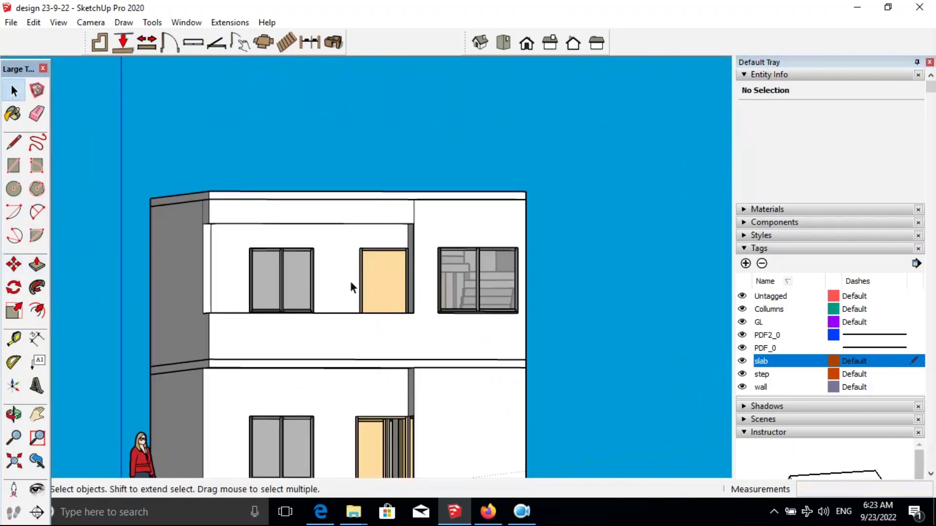
{"action": "middle_click_drag", "start_coordinate": [350, 280], "coordinate": [385, 235]}
{"action": "left_click", "coordinate": [361, 233]}
{"action": "key", "text": "Delete"}
{"action": "scroll", "coordinate": [361, 233], "scroll_direction": "up", "scroll_amount": 3}
{"action": "key", "text": "p"}
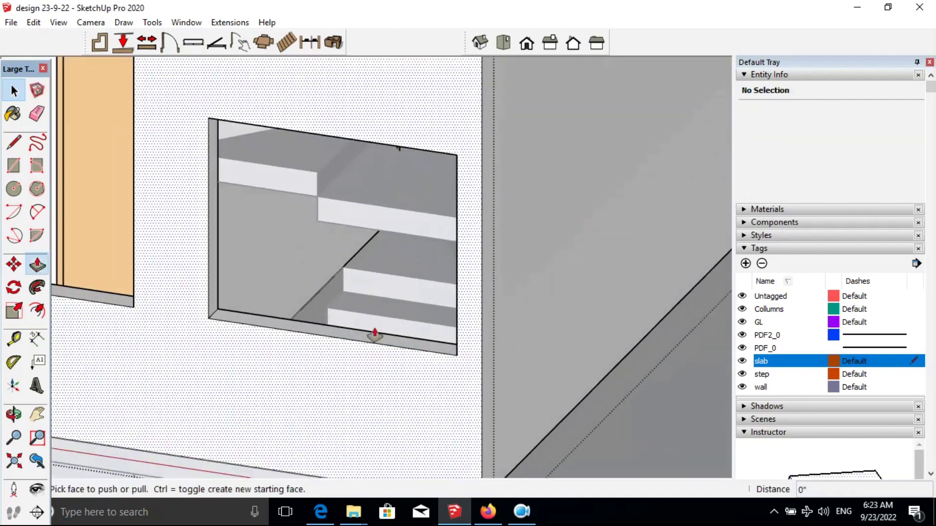
{"action": "key", "text": "e"}
{"action": "scroll", "coordinate": [289, 361], "scroll_direction": "down", "scroll_amount": 3}
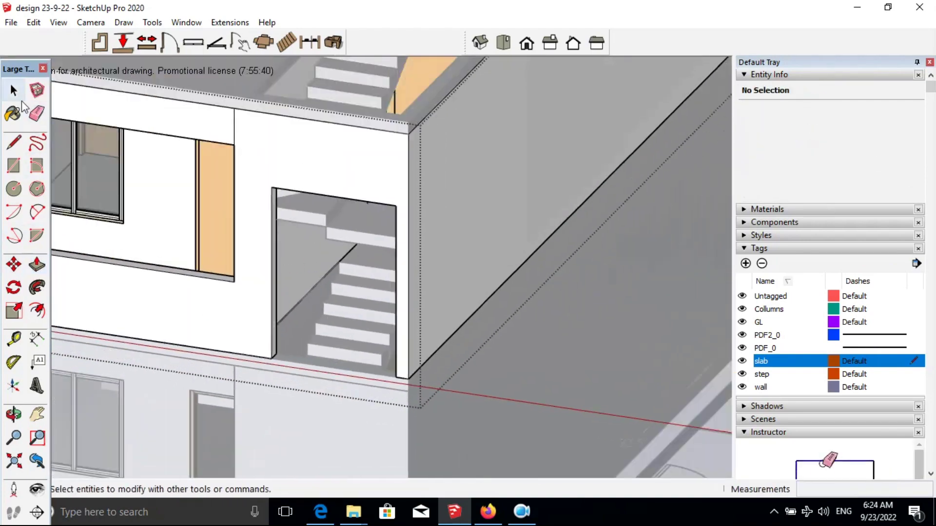
{"action": "scroll", "coordinate": [196, 260], "scroll_direction": "down", "scroll_amount": 3}
{"action": "key", "text": "space"}
{"action": "scroll", "coordinate": [454, 331], "scroll_direction": "up", "scroll_amount": 8}
{"action": "scroll", "coordinate": [455, 332], "scroll_direction": "down", "scroll_amount": 3}
{"action": "scroll", "coordinate": [446, 352], "scroll_direction": "down", "scroll_amount": 2}
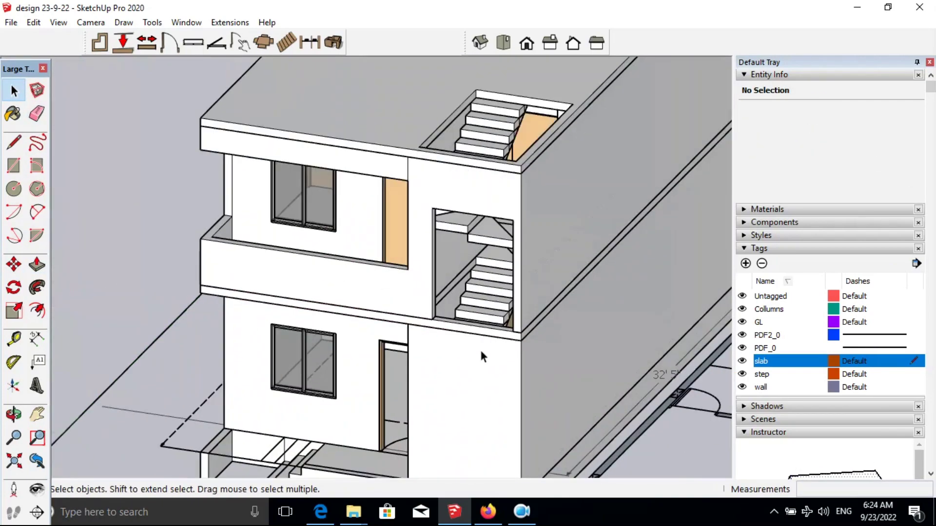
{"action": "scroll", "coordinate": [479, 348], "scroll_direction": "up", "scroll_amount": 4}
Draw a rectangle on the stair-side wall and push it through as an opening.
{"action": "left_click", "coordinate": [467, 371]}
{"action": "key", "text": "r"}
{"action": "left_click", "coordinate": [422, 335]}
{"action": "left_click", "coordinate": [484, 431]}
{"action": "key", "text": "space"}
{"action": "key", "text": "p"}
{"action": "left_click", "coordinate": [537, 328]}
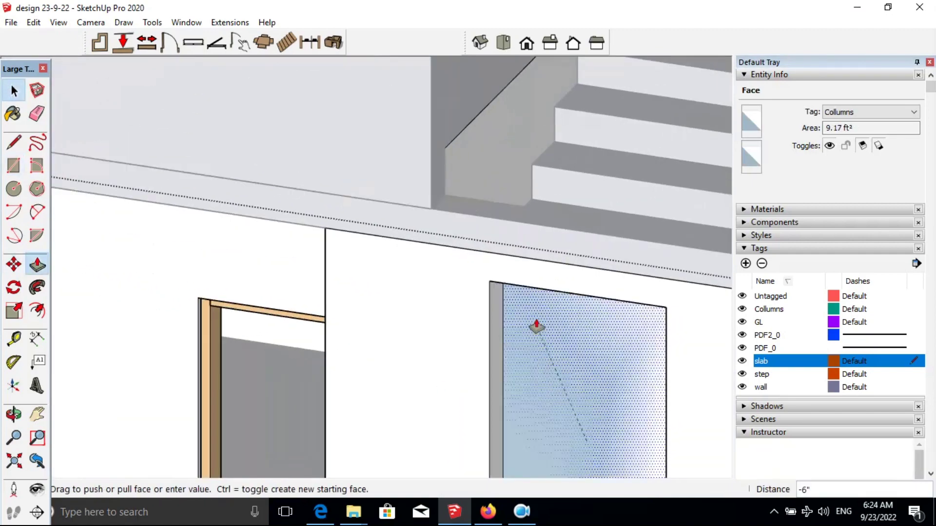
{"action": "left_click", "coordinate": [474, 188]}
{"action": "scroll", "coordinate": [359, 388], "scroll_direction": "up", "scroll_amount": 3}
{"action": "middle_click_drag", "start_coordinate": [359, 388], "coordinate": [531, 316]}
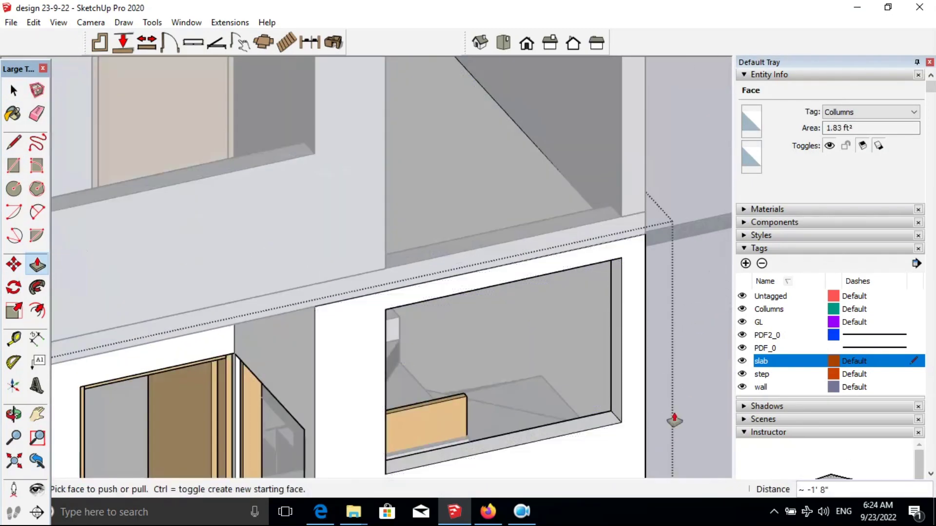
{"action": "scroll", "coordinate": [468, 286], "scroll_direction": "down", "scroll_amount": 5}
{"action": "scroll", "coordinate": [434, 244], "scroll_direction": "up", "scroll_amount": 6}
Erase the leftover edge across the opening and push the wall face back to widen it.
{"action": "left_click", "coordinate": [37, 114]}
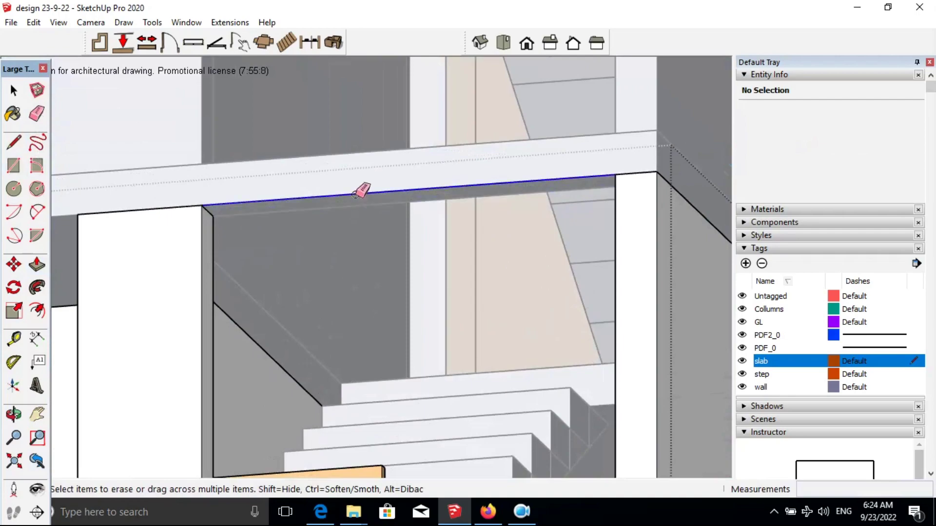
{"action": "scroll", "coordinate": [355, 193], "scroll_direction": "down", "scroll_amount": 5}
{"action": "middle_click_drag", "start_coordinate": [344, 294], "coordinate": [403, 430]}
{"action": "key", "text": "p"}
{"action": "left_click", "coordinate": [263, 346]}
{"action": "left_click", "coordinate": [451, 363]}
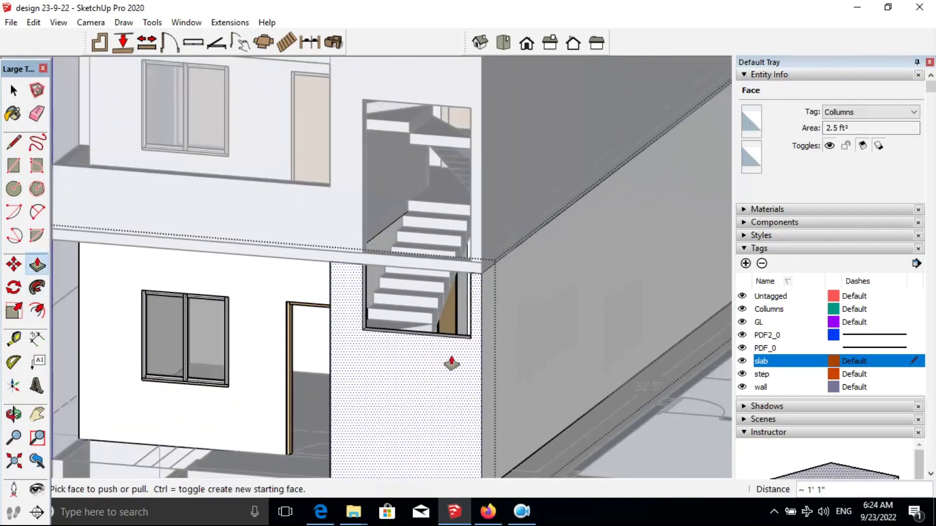
{"action": "key", "text": "space"}
{"action": "scroll", "coordinate": [668, 209], "scroll_direction": "down", "scroll_amount": 5}
{"action": "scroll", "coordinate": [633, 346], "scroll_direction": "up", "scroll_amount": 5}
{"action": "middle_click_drag", "start_coordinate": [633, 346], "coordinate": [386, 188]}
On the upper floor, push back the wall face inside the stair opening.
{"action": "key", "text": "r"}
{"action": "key", "text": "space"}
{"action": "scroll", "coordinate": [386, 188], "scroll_direction": "up", "scroll_amount": 5}
{"action": "scroll", "coordinate": [370, 202], "scroll_direction": "down", "scroll_amount": 4}
{"action": "scroll", "coordinate": [453, 453], "scroll_direction": "up", "scroll_amount": 2}
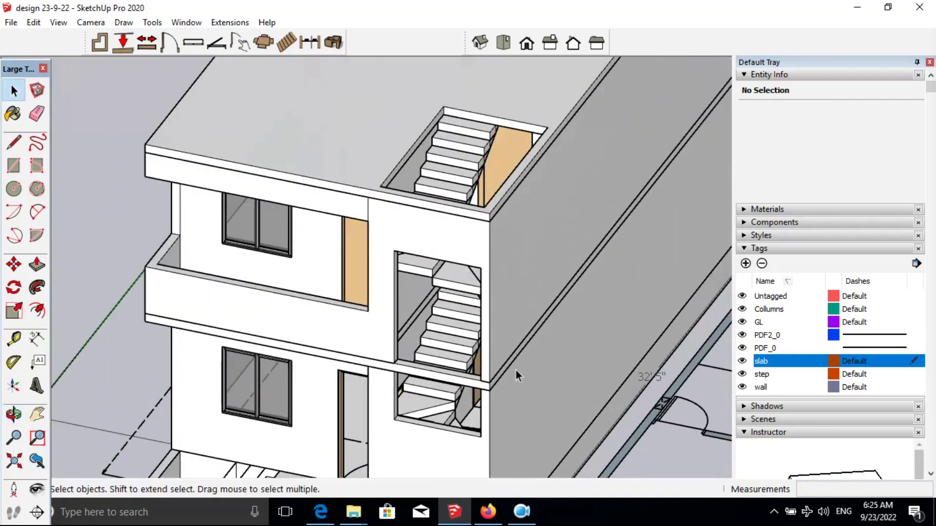
{"action": "middle_click_drag", "start_coordinate": [516, 370], "coordinate": [438, 167]}
{"action": "scroll", "coordinate": [376, 348], "scroll_direction": "up", "scroll_amount": 4}
{"action": "scroll", "coordinate": [366, 455], "scroll_direction": "up", "scroll_amount": 2}
{"action": "scroll", "coordinate": [366, 454], "scroll_direction": "down", "scroll_amount": 5}
{"action": "scroll", "coordinate": [437, 250], "scroll_direction": "up", "scroll_amount": 5}
{"action": "scroll", "coordinate": [437, 250], "scroll_direction": "up", "scroll_amount": 3}
{"action": "left_click", "coordinate": [37, 264]}
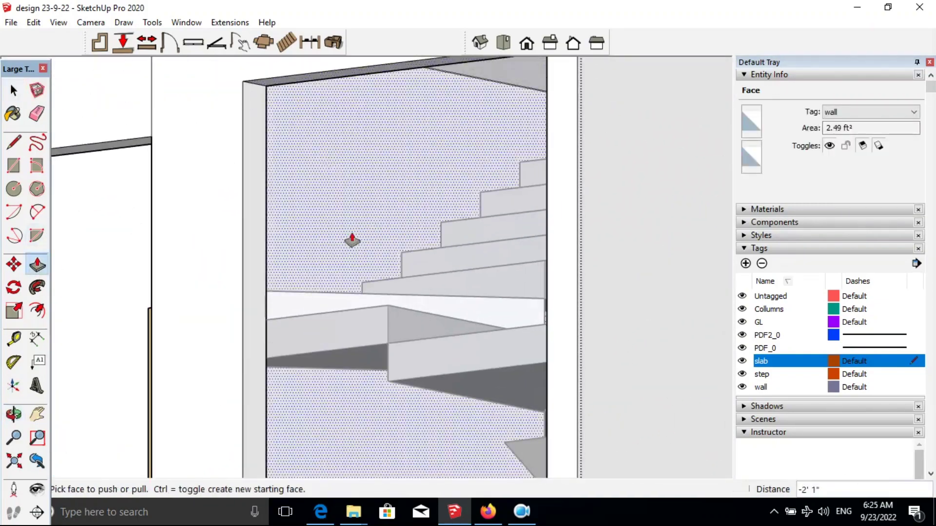
{"action": "left_click", "coordinate": [352, 239]}
{"action": "scroll", "coordinate": [356, 157], "scroll_direction": "down", "scroll_amount": 5}
{"action": "scroll", "coordinate": [367, 116], "scroll_direction": "down", "scroll_amount": 5}
{"action": "key", "text": "space"}
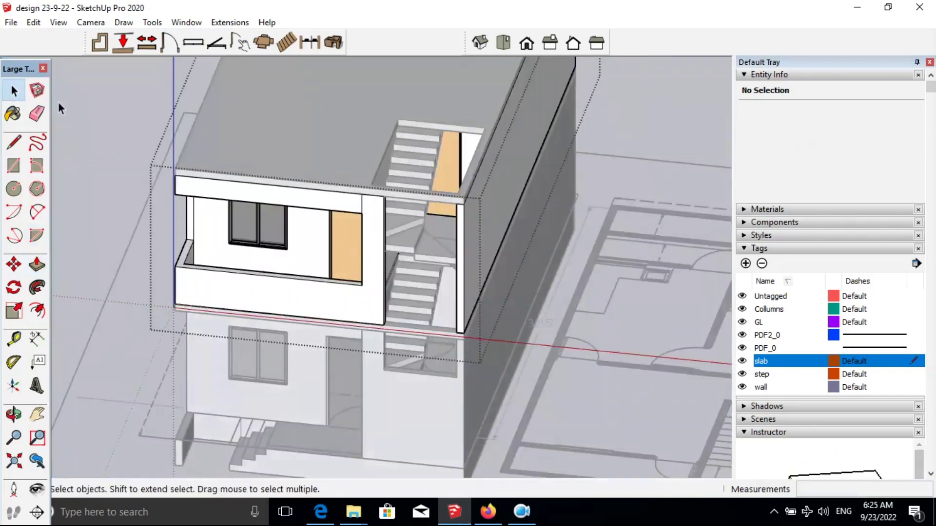
{"action": "scroll", "coordinate": [385, 295], "scroll_direction": "down", "scroll_amount": 3}
{"action": "scroll", "coordinate": [385, 295], "scroll_direction": "up", "scroll_amount": 3}
{"action": "scroll", "coordinate": [367, 286], "scroll_direction": "up", "scroll_amount": 3}
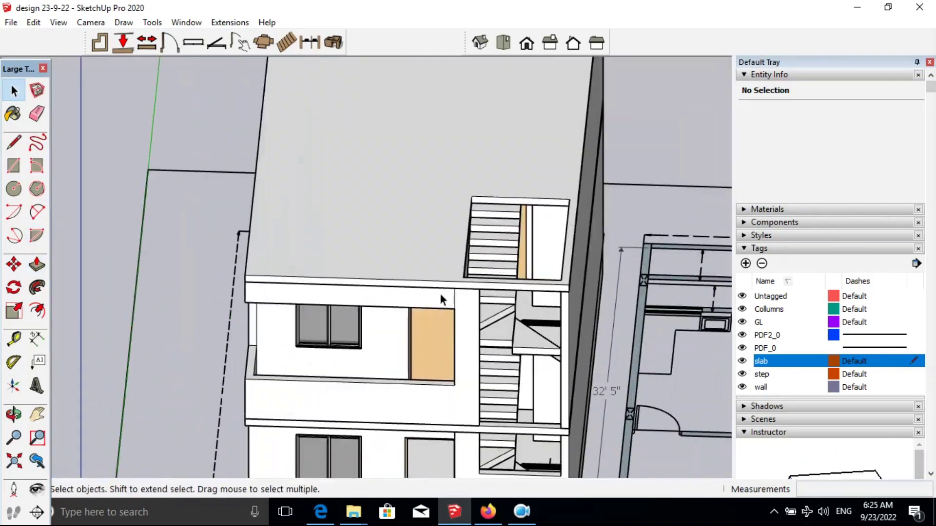
Draw a 6-inch wall along the edge of the stair opening.
{"action": "scroll", "coordinate": [456, 320], "scroll_direction": "down", "scroll_amount": 5}
{"action": "left_click", "coordinate": [363, 248]}
{"action": "scroll", "coordinate": [364, 248], "scroll_direction": "down", "scroll_amount": 2}
{"action": "scroll", "coordinate": [272, 156], "scroll_direction": "down", "scroll_amount": 3}
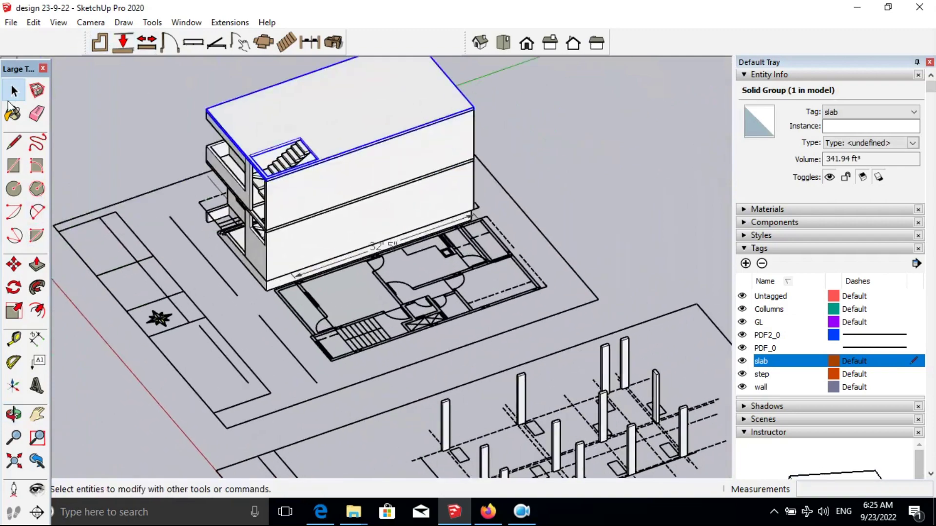
{"action": "left_click", "coordinate": [449, 267]}
{"action": "scroll", "coordinate": [292, 161], "scroll_direction": "up", "scroll_amount": 3}
{"action": "left_click", "coordinate": [258, 201]}
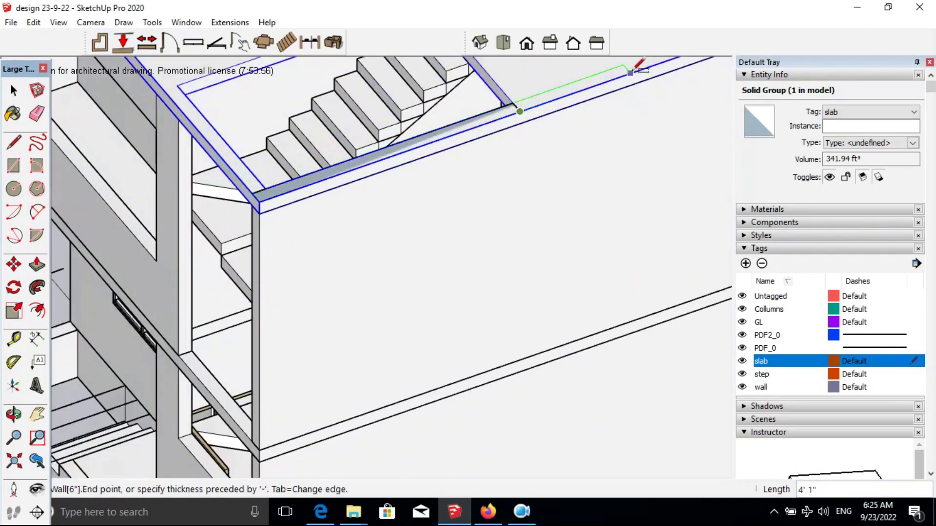
{"action": "scroll", "coordinate": [487, 192], "scroll_direction": "down", "scroll_amount": 1}
{"action": "scroll", "coordinate": [468, 200], "scroll_direction": "down", "scroll_amount": 1}
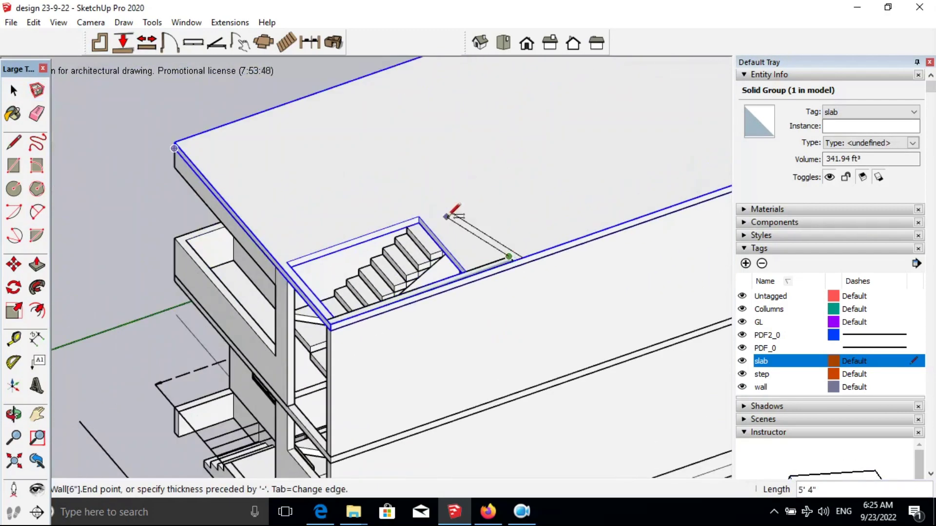
{"action": "scroll", "coordinate": [448, 212], "scroll_direction": "up", "scroll_amount": 1}
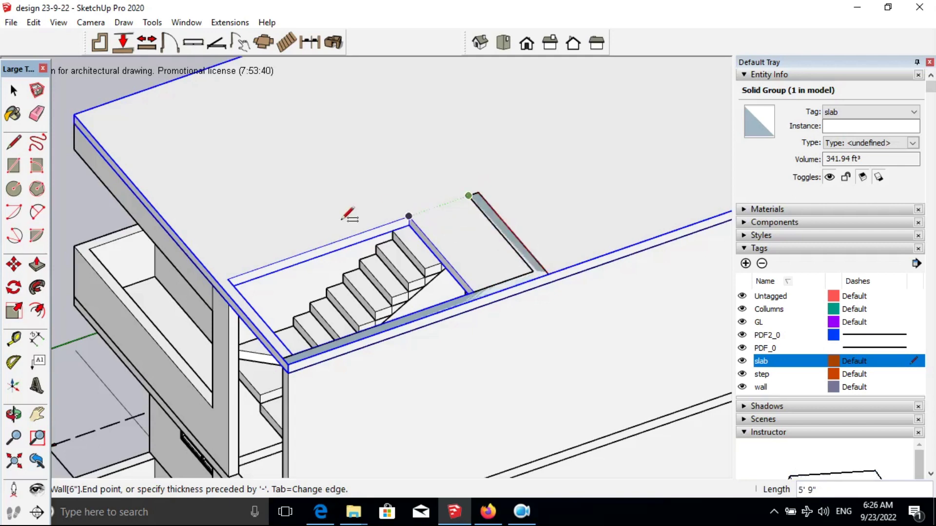
{"action": "key", "text": "space"}
Hide the new wall, then unhide all hidden geometry via Edit > Unhide > All.
{"action": "scroll", "coordinate": [647, 318], "scroll_direction": "down", "scroll_amount": 2}
{"action": "right_click", "coordinate": [522, 58]}
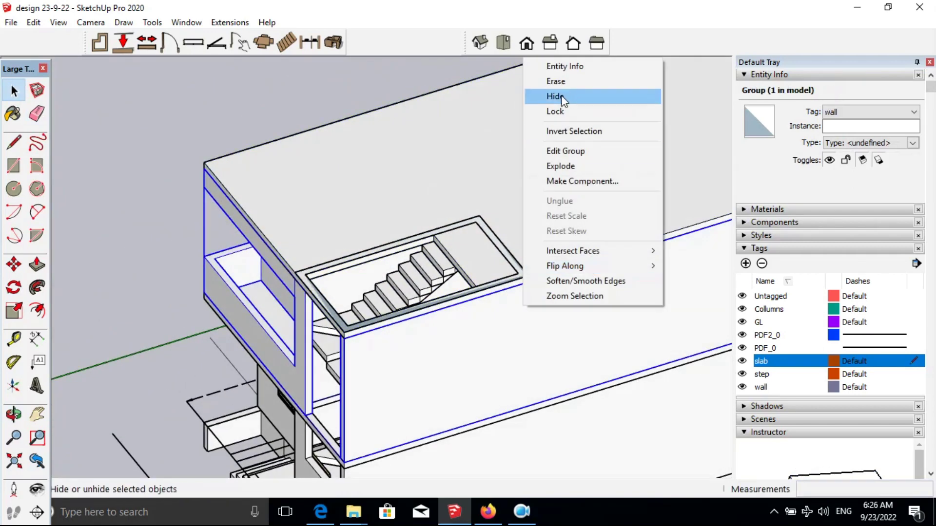
{"action": "left_click", "coordinate": [563, 93]}
{"action": "scroll", "coordinate": [489, 198], "scroll_direction": "up", "scroll_amount": 2}
{"action": "left_click", "coordinate": [33, 22]}
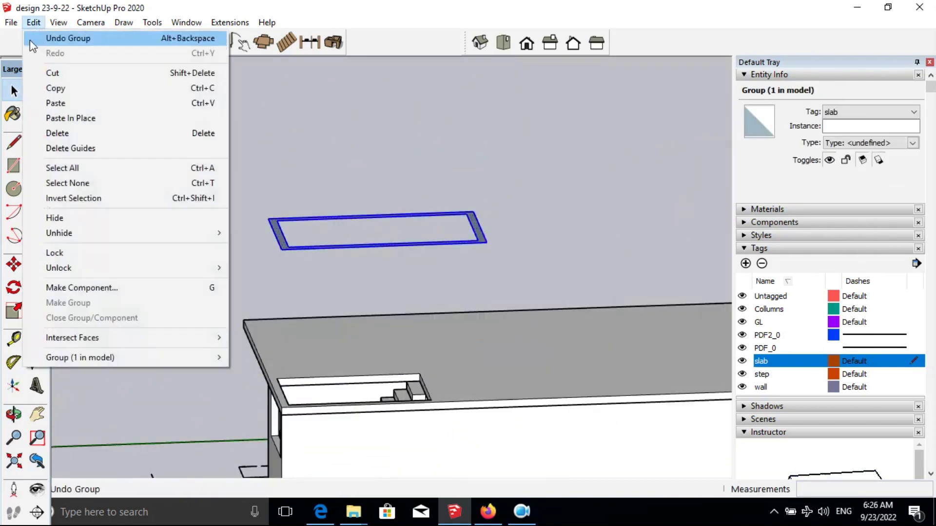
{"action": "left_click", "coordinate": [255, 262]}
{"action": "scroll", "coordinate": [411, 203], "scroll_direction": "up", "scroll_amount": 3}
{"action": "scroll", "coordinate": [250, 335], "scroll_direction": "down", "scroll_amount": 2}
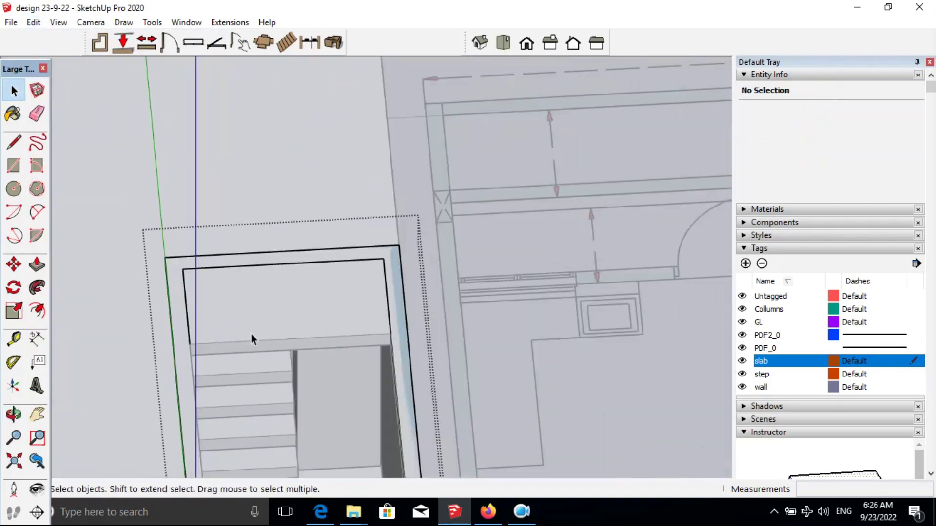
{"action": "scroll", "coordinate": [227, 289], "scroll_direction": "up", "scroll_amount": 3}
{"action": "scroll", "coordinate": [295, 273], "scroll_direction": "down", "scroll_amount": 3}
Place a door in the stair enclosure wall and orbit to check it.
{"action": "left_click", "coordinate": [170, 42]}
{"action": "left_click", "coordinate": [448, 300]}
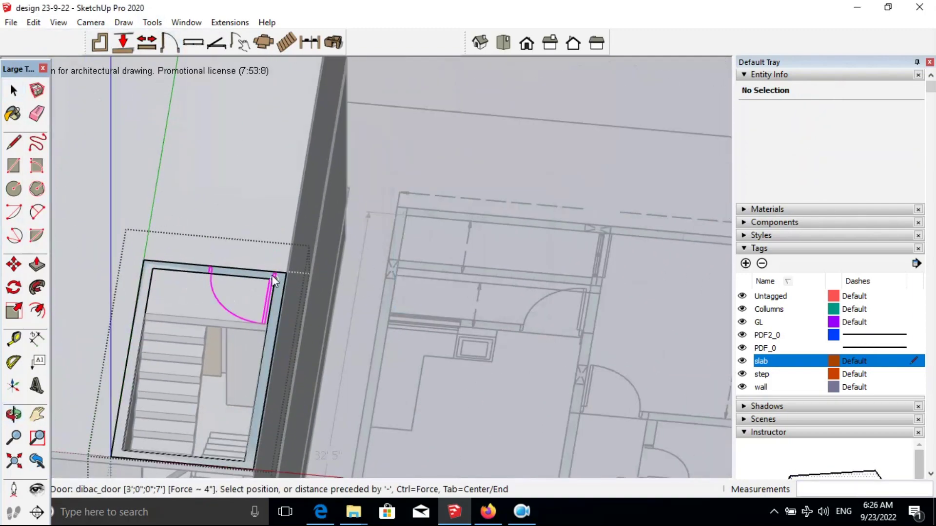
{"action": "scroll", "coordinate": [272, 277], "scroll_direction": "up", "scroll_amount": 2}
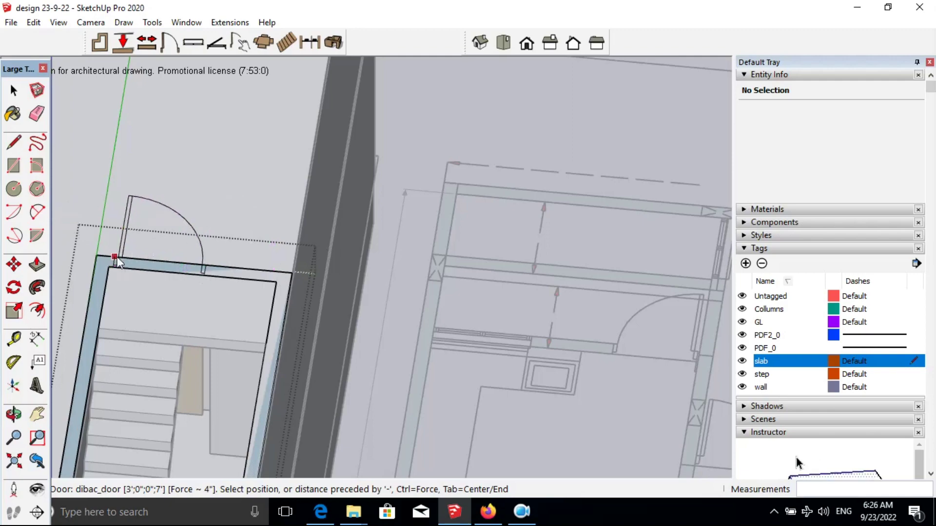
{"action": "key", "text": "space"}
{"action": "scroll", "coordinate": [159, 305], "scroll_direction": "down", "scroll_amount": 3}
{"action": "scroll", "coordinate": [248, 230], "scroll_direction": "up", "scroll_amount": 3}
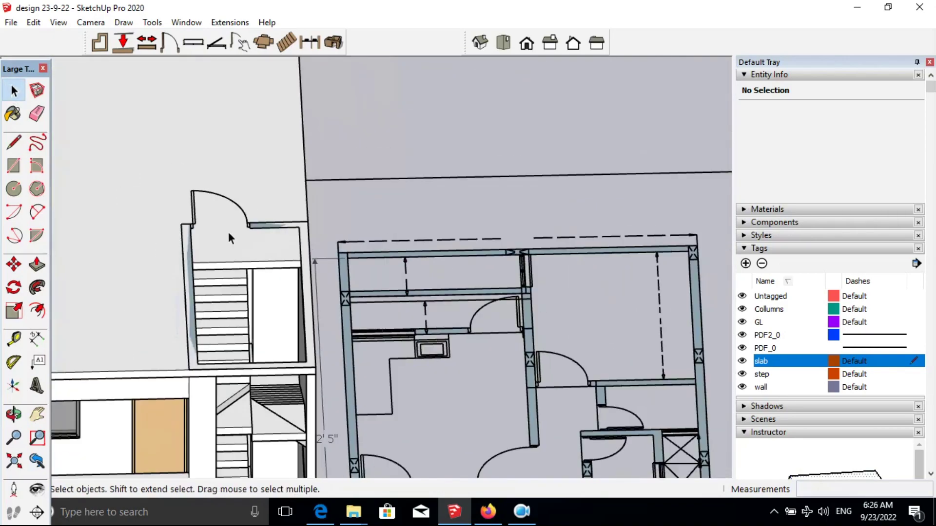
{"action": "mouse_move", "coordinate": [282, 264]}
{"action": "middle_mouse_down"}
{"action": "mouse_move", "coordinate": [403, 223]}
{"action": "mouse_move", "coordinate": [237, 335]}
{"action": "mouse_move", "coordinate": [358, 315]}
{"action": "middle_mouse_up"}
{"action": "scroll", "coordinate": [357, 315], "scroll_direction": "down", "scroll_amount": 1}
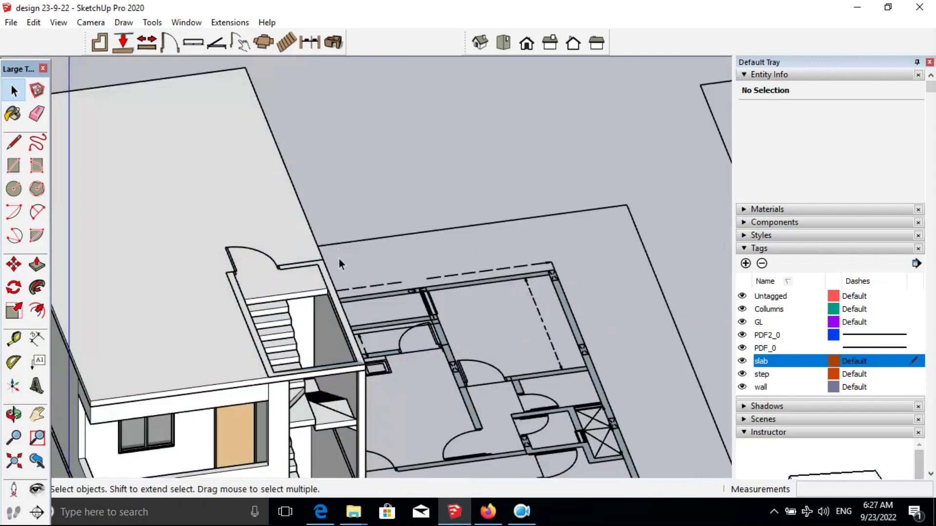
{"action": "left_click", "coordinate": [449, 279]}
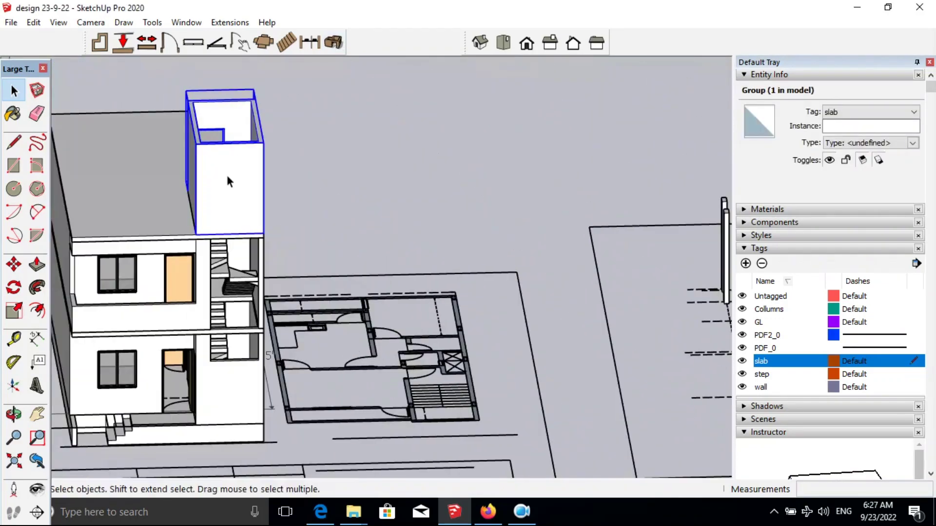
Push the wall face beside the stair opening inward to trim it.
{"action": "key", "text": "space"}
{"action": "scroll", "coordinate": [353, 246], "scroll_direction": "up", "scroll_amount": 3}
{"action": "key", "text": "p"}
{"action": "left_click", "coordinate": [167, 94]}
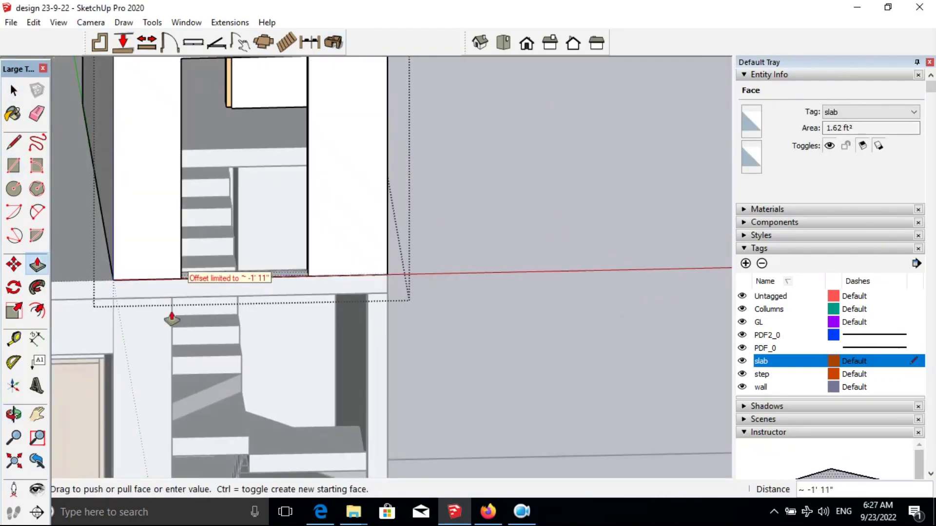
{"action": "key", "text": "e"}
{"action": "scroll", "coordinate": [225, 284], "scroll_direction": "up", "scroll_amount": 3}
{"action": "key", "text": "p"}
{"action": "scroll", "coordinate": [435, 268], "scroll_direction": "down", "scroll_amount": 3}
{"action": "left_click", "coordinate": [478, 397]}
{"action": "scroll", "coordinate": [637, 272], "scroll_direction": "up", "scroll_amount": 2}
{"action": "left_click", "coordinate": [292, 341]}
{"action": "key", "text": "space"}
{"action": "scroll", "coordinate": [213, 171], "scroll_direction": "down", "scroll_amount": 3}
Orbit in on the staircase and door wall to a frontal view of the stair opening.
{"action": "key", "text": "p"}
{"action": "scroll", "coordinate": [363, 142], "scroll_direction": "up", "scroll_amount": 3}
{"action": "middle_click_drag", "start_coordinate": [363, 142], "coordinate": [375, 223]}
{"action": "mouse_move", "coordinate": [426, 253]}
{"action": "middle_mouse_down"}
{"action": "mouse_move", "coordinate": [388, 184]}
{"action": "mouse_move", "coordinate": [478, 306]}
{"action": "mouse_move", "coordinate": [463, 176]}
{"action": "middle_mouse_up"}
{"action": "scroll", "coordinate": [479, 306], "scroll_direction": "down", "scroll_amount": 3}
{"action": "scroll", "coordinate": [534, 146], "scroll_direction": "up", "scroll_amount": 3}
{"action": "scroll", "coordinate": [565, 154], "scroll_direction": "up", "scroll_amount": 3}
{"action": "key", "text": "p"}
{"action": "scroll", "coordinate": [546, 109], "scroll_direction": "down", "scroll_amount": 3}
{"action": "mouse_move", "coordinate": [546, 109]}
{"action": "middle_mouse_down"}
{"action": "mouse_move", "coordinate": [414, 250]}
{"action": "mouse_move", "coordinate": [370, 263]}
{"action": "middle_mouse_up"}
{"action": "scroll", "coordinate": [179, 182], "scroll_direction": "up", "scroll_amount": 4}
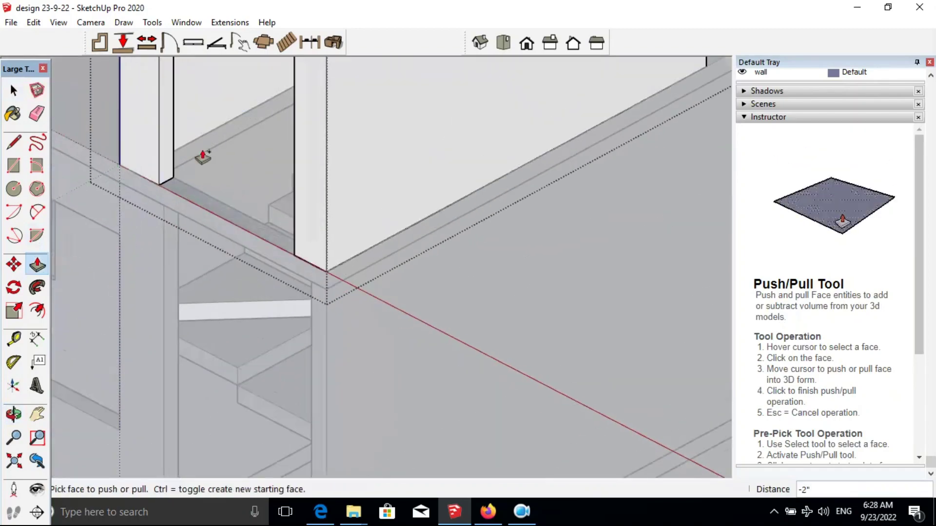
{"action": "scroll", "coordinate": [201, 168], "scroll_direction": "down", "scroll_amount": 3}
{"action": "middle_click_drag", "start_coordinate": [201, 168], "coordinate": [495, 167]}
{"action": "scroll", "coordinate": [167, 191], "scroll_direction": "up", "scroll_amount": 3}
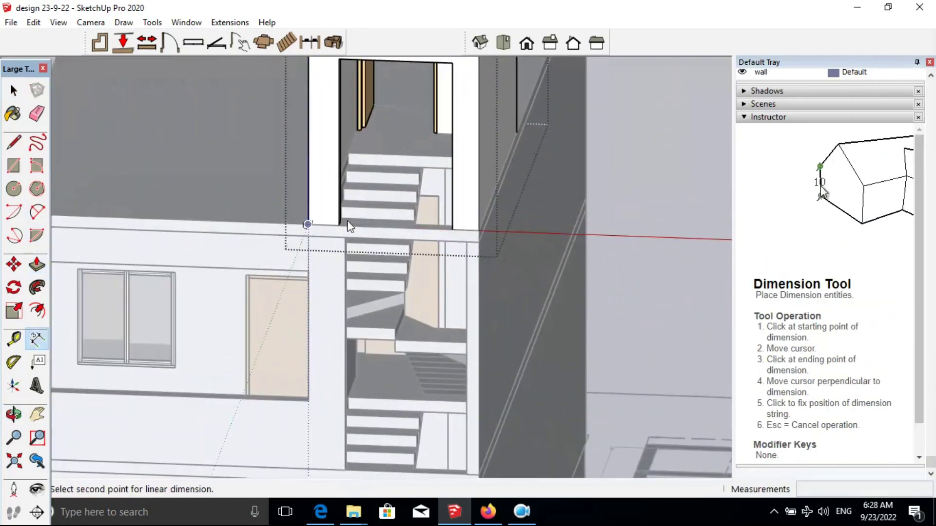
Dimension the wall width as 1' 3" and push its side face in 3 inches.
{"action": "left_click", "coordinate": [308, 224]}
{"action": "scroll", "coordinate": [340, 224], "scroll_direction": "up", "scroll_amount": 2}
{"action": "left_click", "coordinate": [168, 185]}
{"action": "mouse_move", "coordinate": [168, 185]}
{"action": "middle_mouse_down"}
{"action": "mouse_move", "coordinate": [341, 176]}
{"action": "mouse_move", "coordinate": [338, 185]}
{"action": "middle_mouse_up"}
{"action": "key", "text": "p"}
{"action": "left_click", "coordinate": [340, 176]}
{"action": "left_click", "coordinate": [337, 185]}
{"action": "scroll", "coordinate": [355, 247], "scroll_direction": "down", "scroll_amount": 3}
{"action": "key", "text": "d"}
{"action": "scroll", "coordinate": [497, 291], "scroll_direction": "up", "scroll_amount": 2}
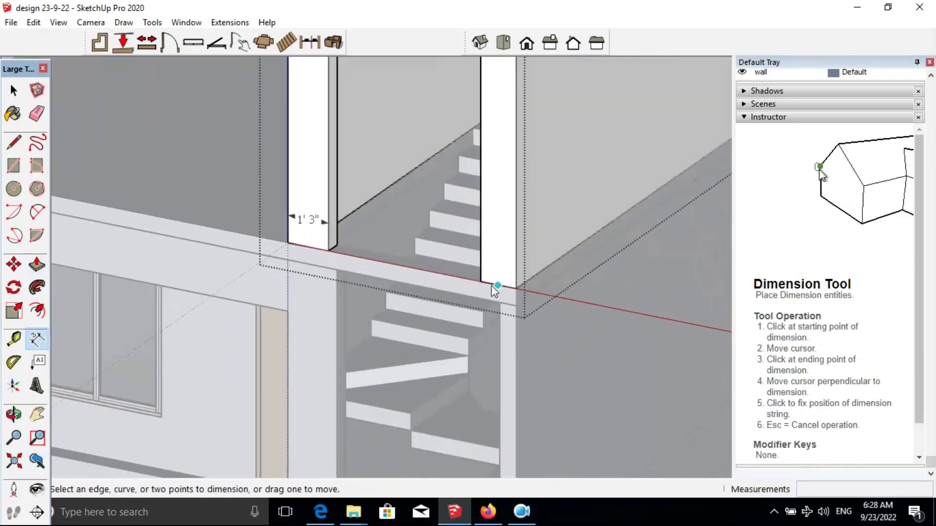
Orbit to a front elevation of the stairs to check the trimmed wall.
{"action": "key", "text": "p"}
{"action": "scroll", "coordinate": [695, 236], "scroll_direction": "down", "scroll_amount": 3}
{"action": "scroll", "coordinate": [591, 222], "scroll_direction": "up", "scroll_amount": 3}
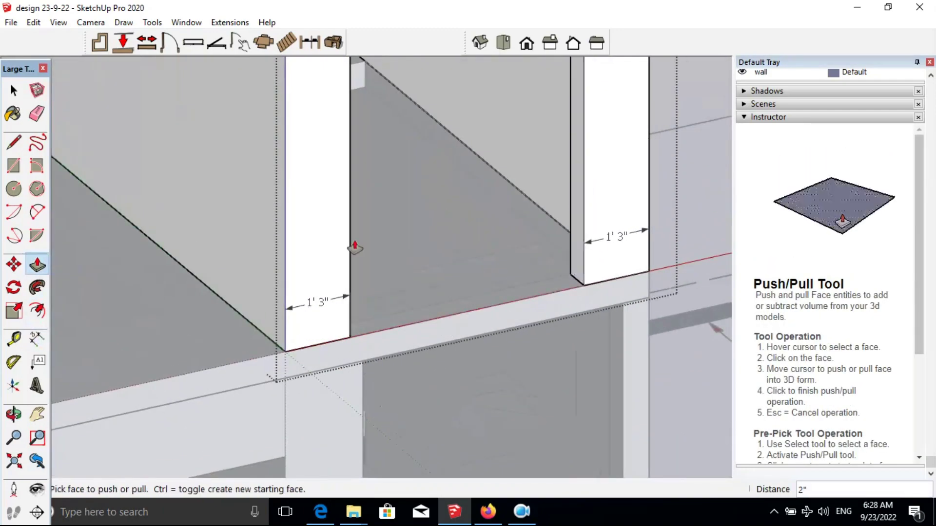
{"action": "key", "text": "space"}
{"action": "scroll", "coordinate": [487, 317], "scroll_direction": "down", "scroll_amount": 5}
{"action": "scroll", "coordinate": [487, 317], "scroll_direction": "up", "scroll_amount": 3}
{"action": "scroll", "coordinate": [553, 278], "scroll_direction": "up", "scroll_amount": 3}
{"action": "left_click", "coordinate": [37, 265]}
{"action": "scroll", "coordinate": [190, 140], "scroll_direction": "down", "scroll_amount": 3}
{"action": "key", "text": "space"}
{"action": "middle_click_drag", "start_coordinate": [190, 140], "coordinate": [526, 265]}
{"action": "scroll", "coordinate": [658, 251], "scroll_direction": "up", "scroll_amount": 3}
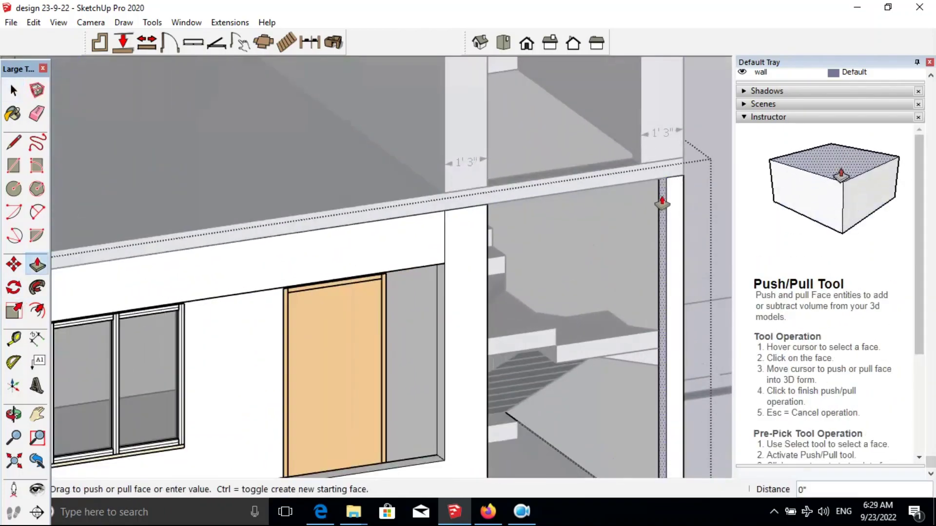
{"action": "scroll", "coordinate": [662, 202], "scroll_direction": "down", "scroll_amount": 3}
Orbit around the lower stair flight and stair opening to inspect both walls.
{"action": "key", "text": "space"}
{"action": "mouse_move", "coordinate": [507, 205]}
{"action": "middle_mouse_down"}
{"action": "mouse_move", "coordinate": [455, 293]}
{"action": "mouse_move", "coordinate": [344, 302]}
{"action": "middle_mouse_up"}
{"action": "scroll", "coordinate": [455, 293], "scroll_direction": "up", "scroll_amount": 5}
{"action": "key", "text": "p"}
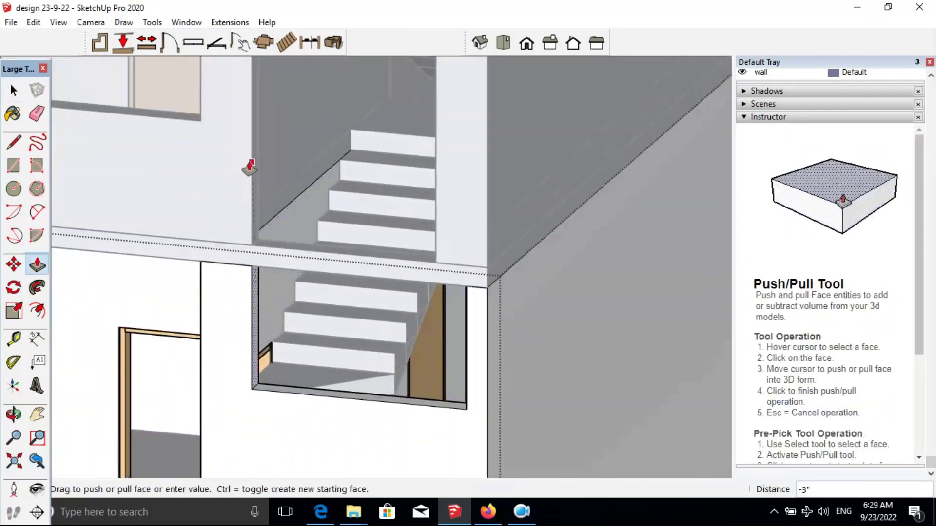
{"action": "scroll", "coordinate": [250, 167], "scroll_direction": "down", "scroll_amount": 5}
{"action": "middle_click_drag", "start_coordinate": [250, 167], "coordinate": [653, 312]}
{"action": "key", "text": "space"}
{"action": "middle_click_drag", "start_coordinate": [540, 309], "coordinate": [368, 383]}
{"action": "scroll", "coordinate": [368, 382], "scroll_direction": "up", "scroll_amount": 5}
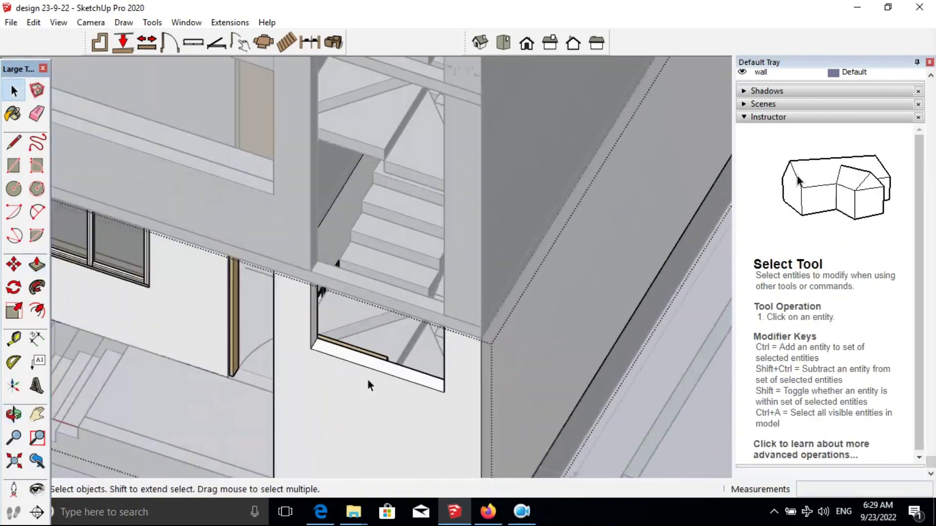
{"action": "scroll", "coordinate": [436, 355], "scroll_direction": "down", "scroll_amount": 2}
{"action": "scroll", "coordinate": [232, 209], "scroll_direction": "down", "scroll_amount": 3}
{"action": "scroll", "coordinate": [366, 398], "scroll_direction": "up", "scroll_amount": 5}
{"action": "scroll", "coordinate": [366, 399], "scroll_direction": "down", "scroll_amount": 3}
{"action": "key", "text": "space"}
{"action": "scroll", "coordinate": [327, 261], "scroll_direction": "down", "scroll_amount": 3}
{"action": "scroll", "coordinate": [363, 261], "scroll_direction": "up", "scroll_amount": 3}
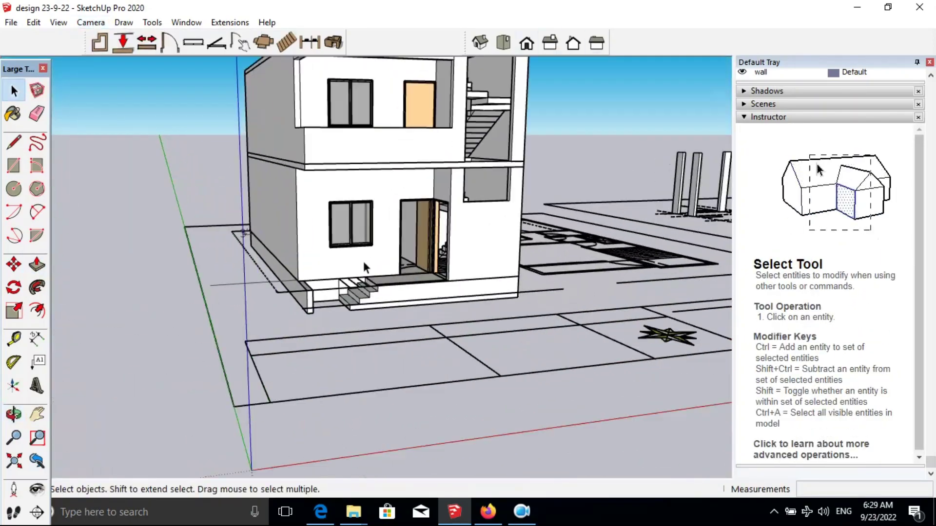
{"action": "scroll", "coordinate": [363, 261], "scroll_direction": "up", "scroll_amount": 3}
{"action": "key", "text": "r"}
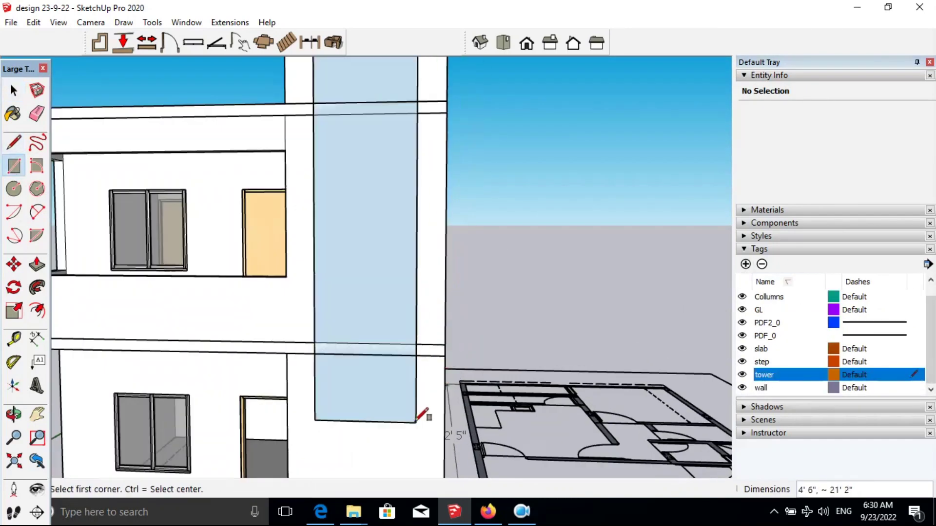
Draw the framed pane grid on the stair tower front and group it under the tower tag.
{"action": "left_click", "coordinate": [302, 160]}
{"action": "mouse_move", "coordinate": [286, 160]}
{"action": "middle_mouse_down"}
{"action": "mouse_move", "coordinate": [246, 250]}
{"action": "mouse_move", "coordinate": [273, 246]}
{"action": "middle_mouse_up"}
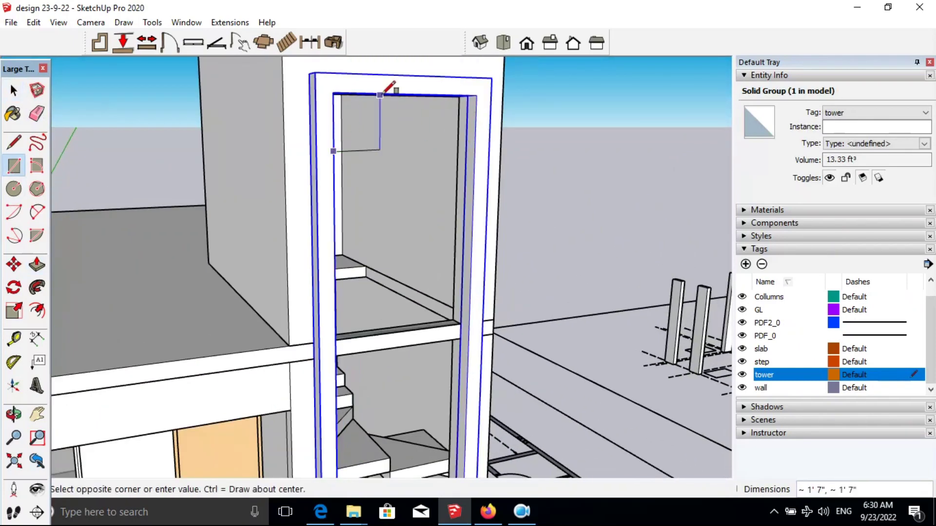
{"action": "right_click", "coordinate": [366, 199]}
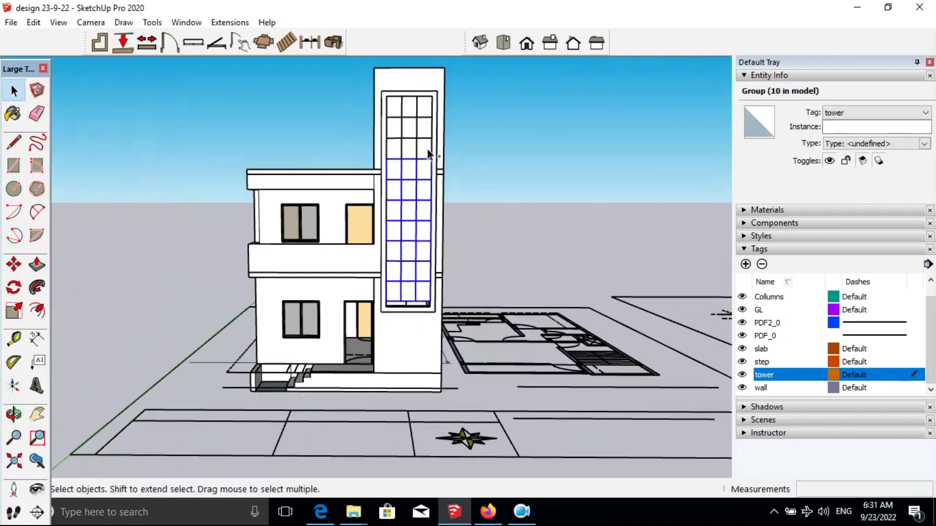
{"action": "left_click", "coordinate": [14, 311]}
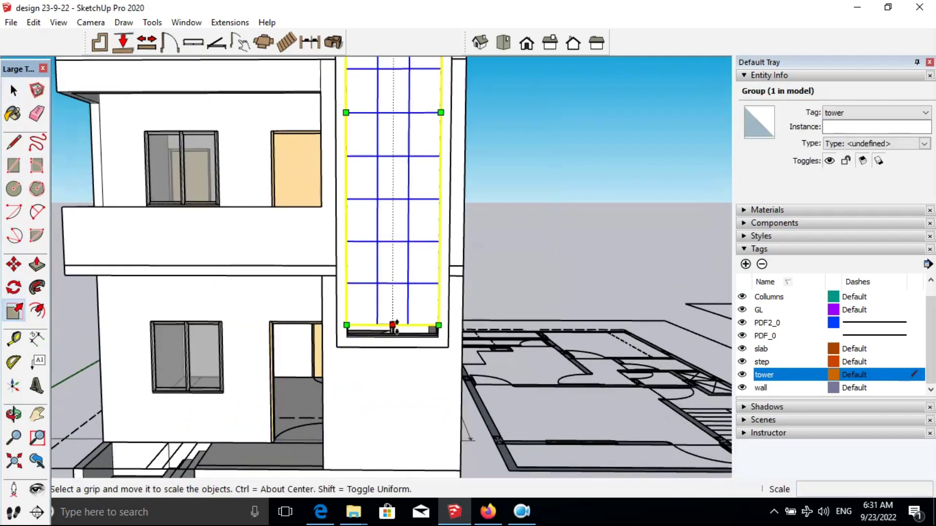
Reselect and move the tower glazing group, then paint the panel dark grey.
{"action": "key", "text": "space"}
{"action": "scroll", "coordinate": [349, 195], "scroll_direction": "up", "scroll_amount": 3}
{"action": "left_click", "coordinate": [399, 81]}
{"action": "key", "text": "m"}
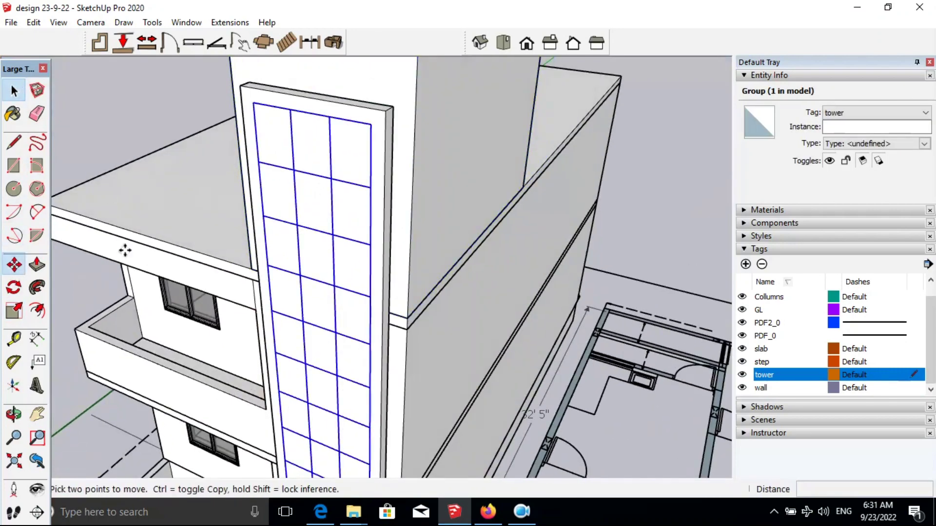
{"action": "scroll", "coordinate": [251, 184], "scroll_direction": "up", "scroll_amount": 3}
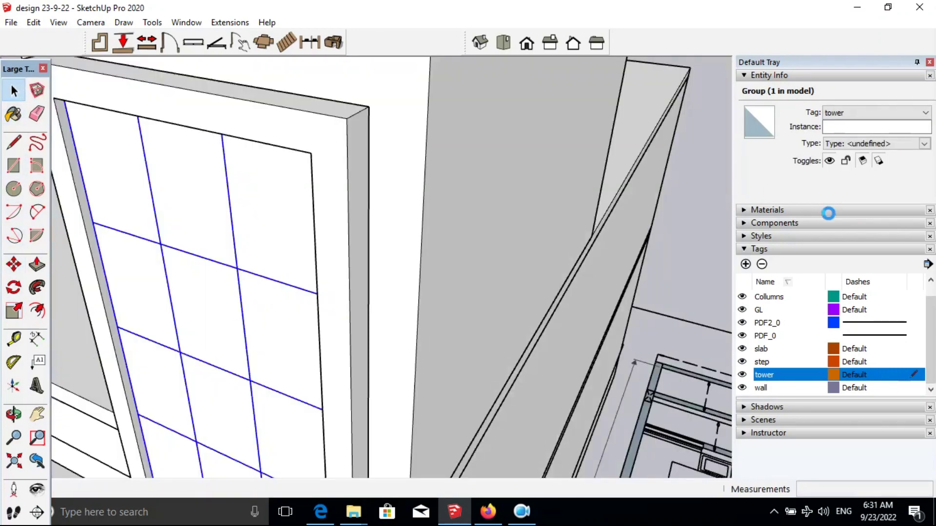
{"action": "left_click", "coordinate": [815, 370]}
Offset the panel outline inward to form the frame.
{"action": "left_click", "coordinate": [195, 183]}
{"action": "key", "text": "f"}
{"action": "scroll", "coordinate": [146, 186], "scroll_direction": "up", "scroll_amount": 3}
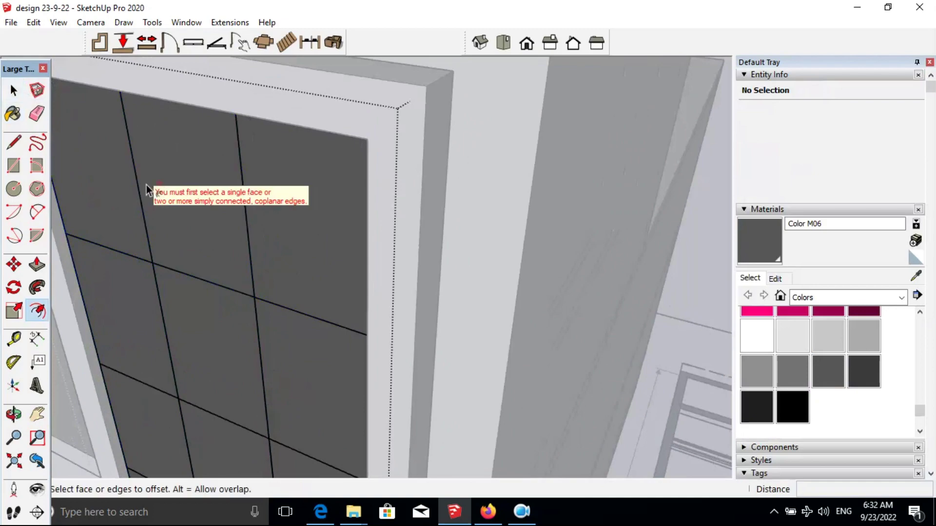
{"action": "key", "text": "f"}
{"action": "left_click", "coordinate": [145, 206]}
Fill the window panes with Translucent Glass Blue from Glass and Mirrors.
{"action": "left_click", "coordinate": [850, 298]}
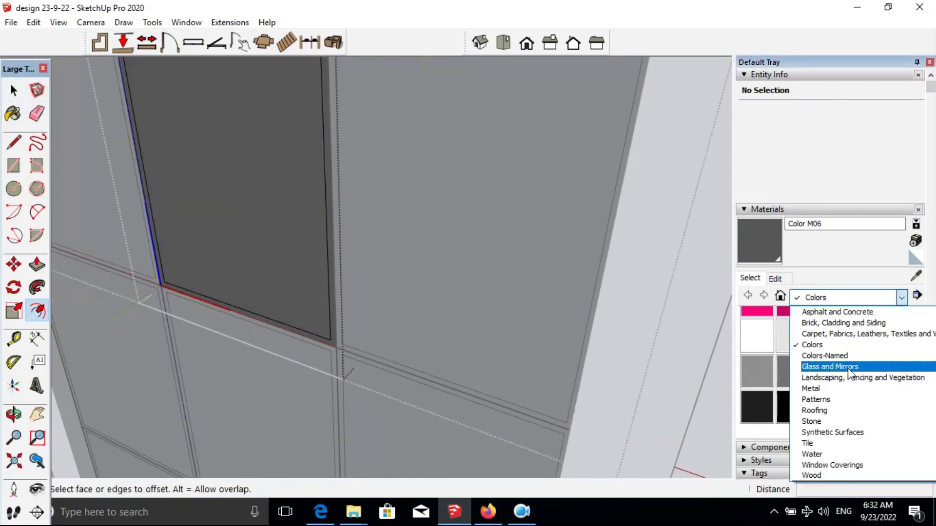
{"action": "left_click", "coordinate": [850, 338]}
{"action": "left_click", "coordinate": [863, 324]}
{"action": "left_click", "coordinate": [307, 267]}
{"action": "key", "text": "p"}
{"action": "scroll", "coordinate": [345, 239], "scroll_direction": "up", "scroll_amount": 3}
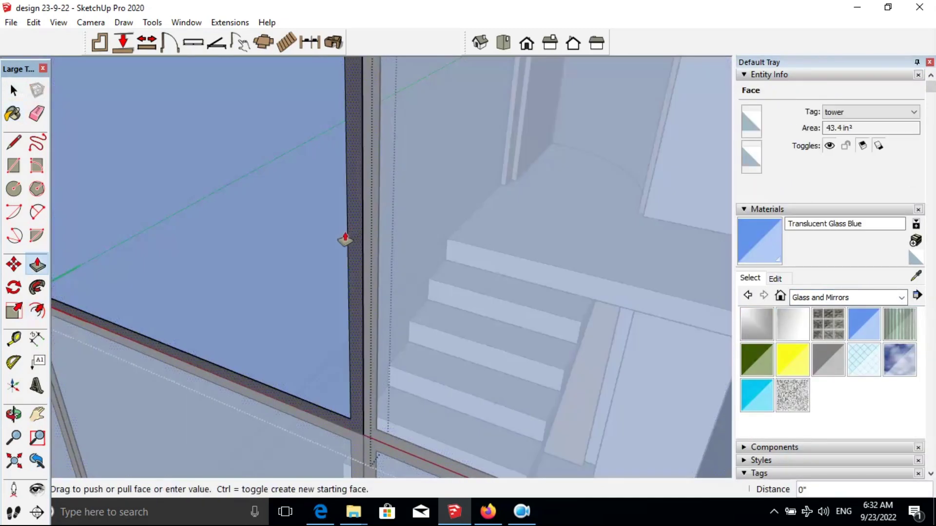
{"action": "scroll", "coordinate": [333, 244], "scroll_direction": "down", "scroll_amount": 5}
{"action": "key", "text": "space"}
{"action": "middle_click_drag", "start_coordinate": [342, 114], "coordinate": [458, 227]}
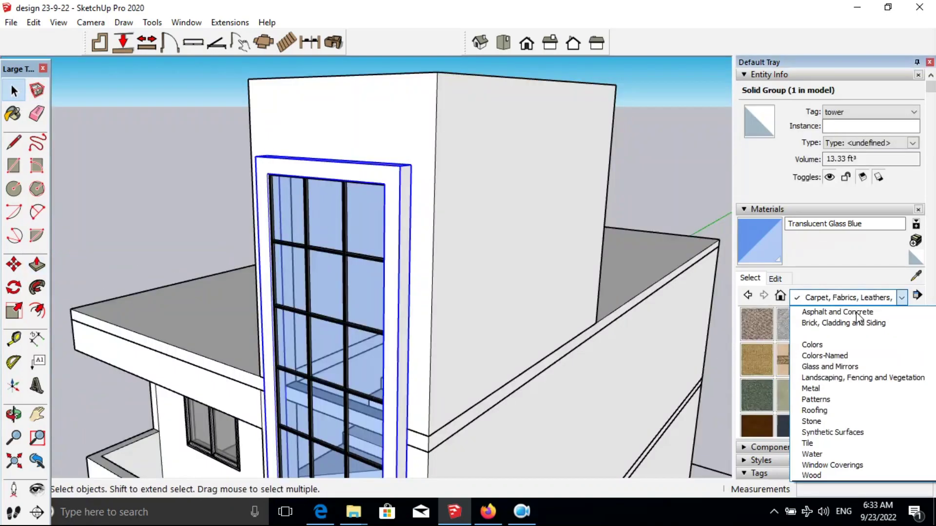
Colour the surrounding frame 0016_Tomato from the Colors-Named collection.
{"action": "left_click", "coordinate": [893, 323]}
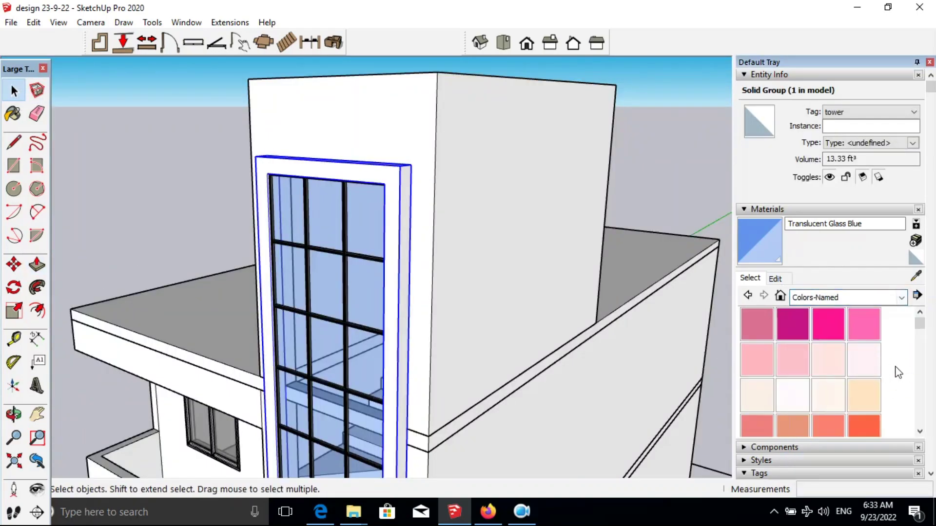
{"action": "key", "text": "space"}
{"action": "scroll", "coordinate": [428, 180], "scroll_direction": "down", "scroll_amount": 5}
{"action": "scroll", "coordinate": [446, 271], "scroll_direction": "up", "scroll_amount": 4}
{"action": "scroll", "coordinate": [341, 391], "scroll_direction": "down", "scroll_amount": 3}
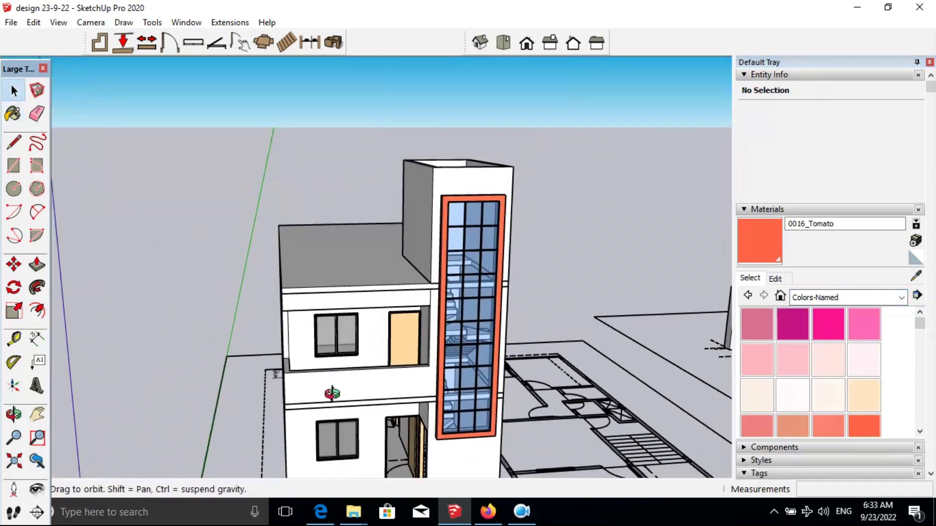
Select the upper balcony group to edit its canopy.
{"action": "scroll", "coordinate": [355, 385], "scroll_direction": "up", "scroll_amount": 3}
{"action": "left_click", "coordinate": [358, 389]}
{"action": "key", "text": "space"}
{"action": "scroll", "coordinate": [310, 347], "scroll_direction": "down", "scroll_amount": 3}
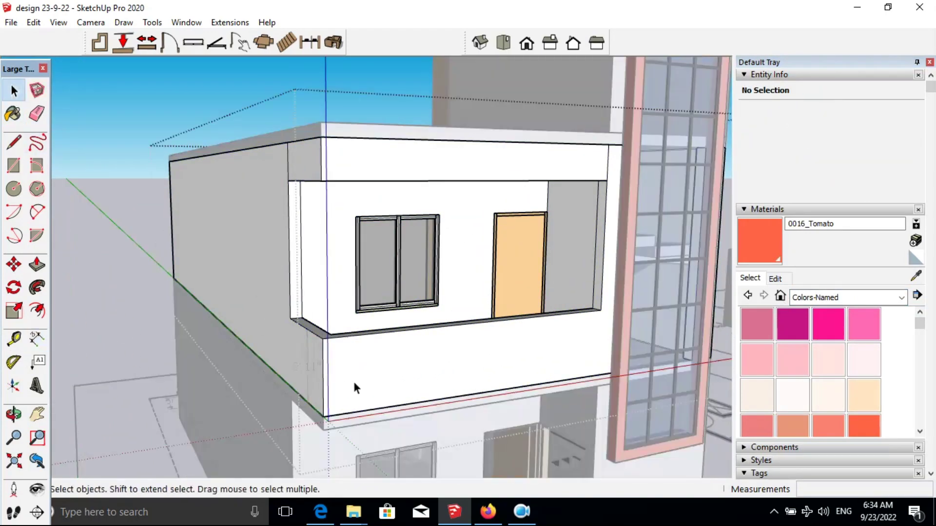
{"action": "scroll", "coordinate": [350, 379], "scroll_direction": "up", "scroll_amount": 4}
{"action": "key", "text": "p"}
{"action": "scroll", "coordinate": [308, 288], "scroll_direction": "up", "scroll_amount": 2}
{"action": "scroll", "coordinate": [311, 332], "scroll_direction": "up", "scroll_amount": 1}
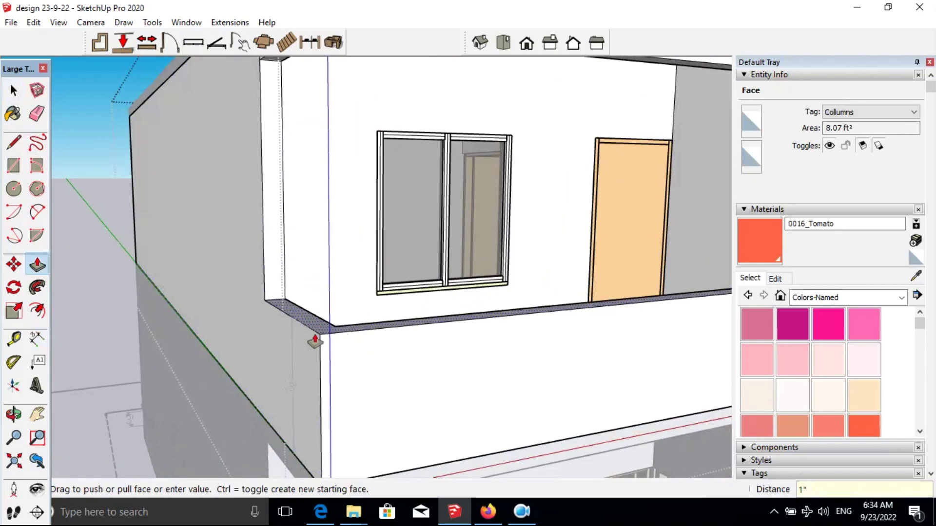
{"action": "key", "text": "e"}
{"action": "scroll", "coordinate": [339, 396], "scroll_direction": "down", "scroll_amount": 4}
{"action": "key", "text": "space"}
{"action": "scroll", "coordinate": [359, 201], "scroll_direction": "up", "scroll_amount": 2}
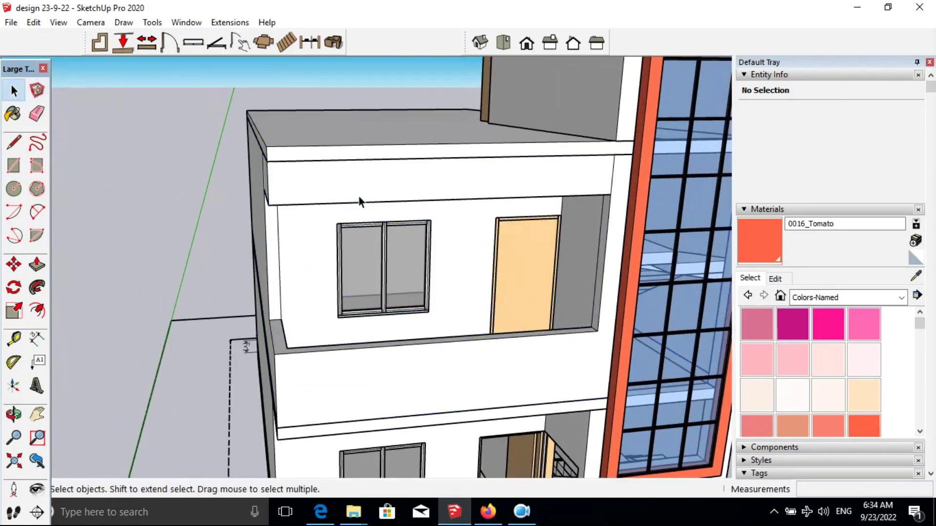
Select the whole balcony overhang, copy it, and group its faces.
{"action": "left_click", "coordinate": [359, 200]}
{"action": "scroll", "coordinate": [363, 118], "scroll_direction": "up", "scroll_amount": 2}
{"action": "scroll", "coordinate": [363, 118], "scroll_direction": "up", "scroll_amount": 3}
{"action": "triple_click", "coordinate": [291, 121]}
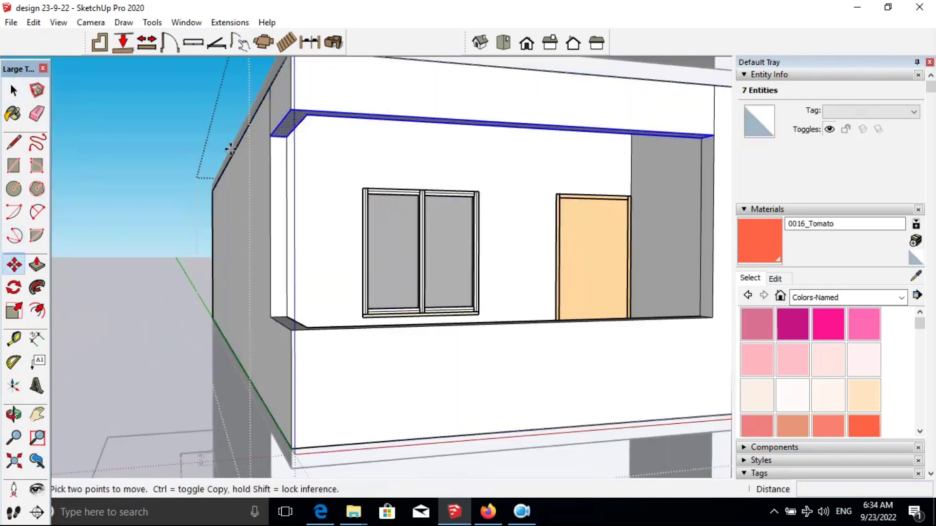
{"action": "key", "text": "ctrl"}
{"action": "left_click", "coordinate": [230, 149]}
{"action": "scroll", "coordinate": [230, 149], "scroll_direction": "down", "scroll_amount": 3}
{"action": "scroll", "coordinate": [312, 335], "scroll_direction": "up", "scroll_amount": 2}
{"action": "right_click", "coordinate": [397, 306]}
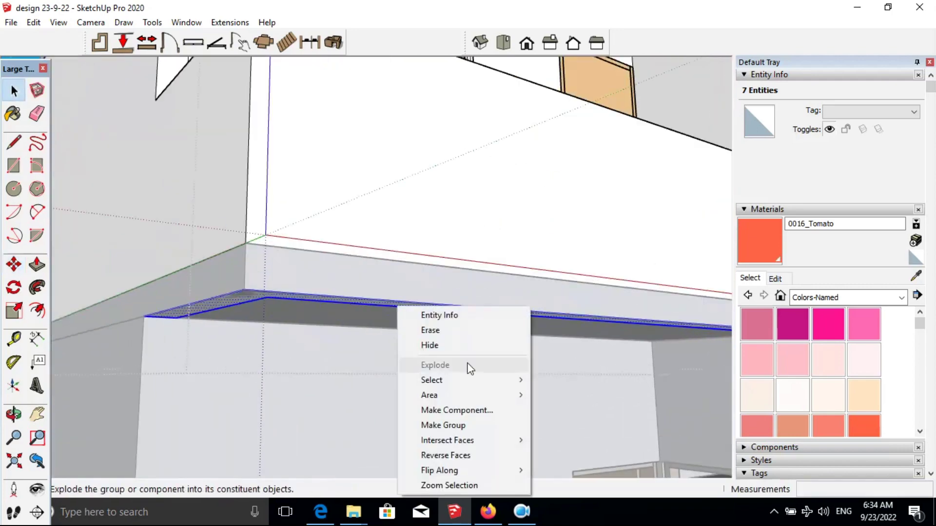
{"action": "left_click", "coordinate": [449, 420]}
Zoom in and select the slab group between the floors.
{"action": "scroll", "coordinate": [334, 285], "scroll_direction": "down", "scroll_amount": 2}
{"action": "scroll", "coordinate": [290, 286], "scroll_direction": "up", "scroll_amount": 2}
{"action": "scroll", "coordinate": [267, 225], "scroll_direction": "up", "scroll_amount": 3}
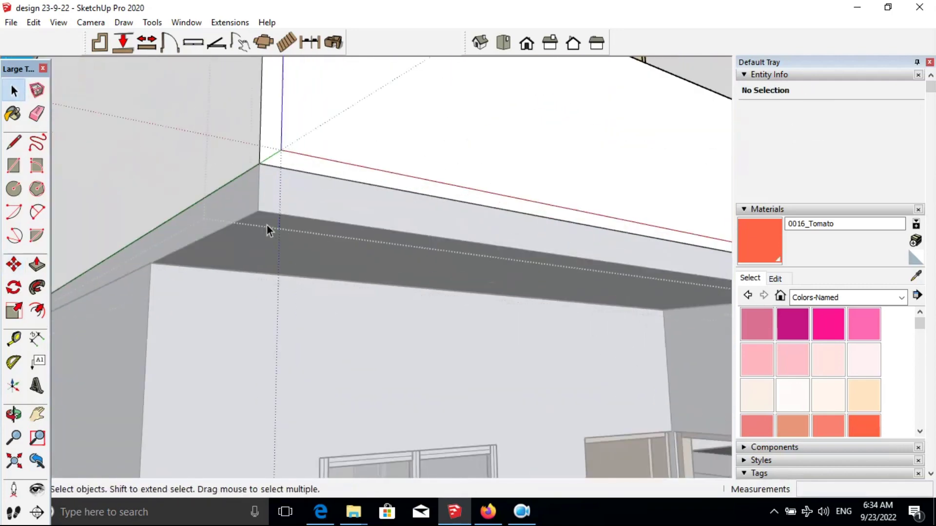
{"action": "scroll", "coordinate": [297, 307], "scroll_direction": "down", "scroll_amount": 2}
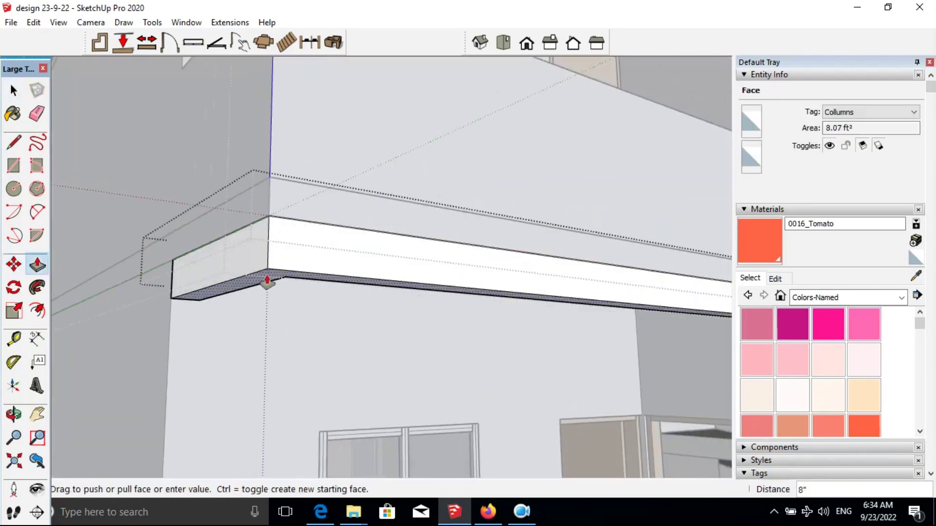
{"action": "scroll", "coordinate": [267, 280], "scroll_direction": "down", "scroll_amount": 2}
{"action": "key", "text": "space"}
{"action": "scroll", "coordinate": [356, 287], "scroll_direction": "down", "scroll_amount": 2}
{"action": "scroll", "coordinate": [313, 140], "scroll_direction": "up", "scroll_amount": 4}
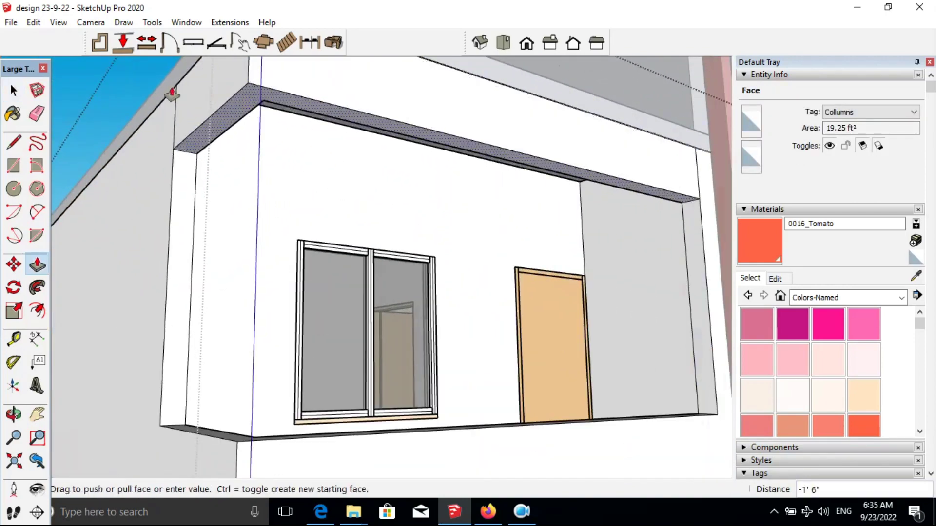
{"action": "scroll", "coordinate": [327, 170], "scroll_direction": "down", "scroll_amount": 4}
{"action": "key", "text": "space"}
{"action": "left_click", "coordinate": [309, 340]}
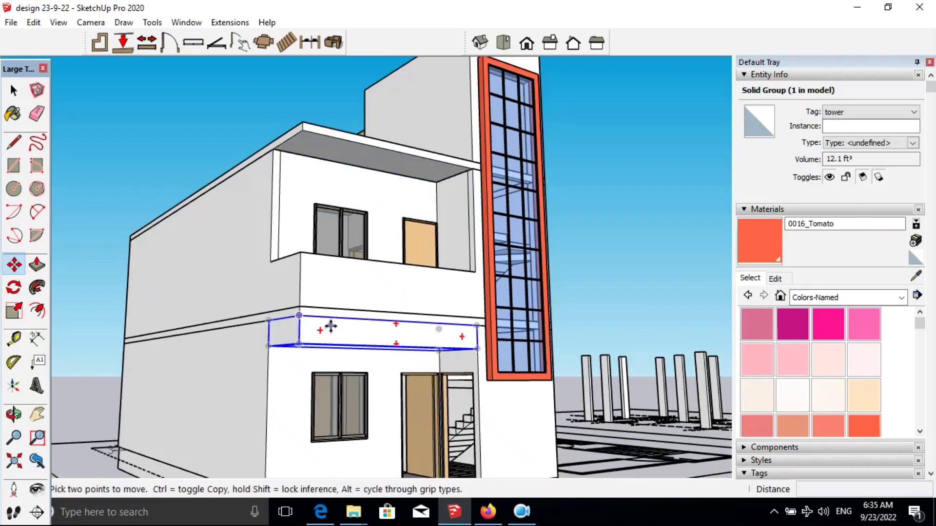
Turn the selected slab group into a component and open the house group for editing.
{"action": "key", "text": "g"}
{"action": "key", "text": "Return"}
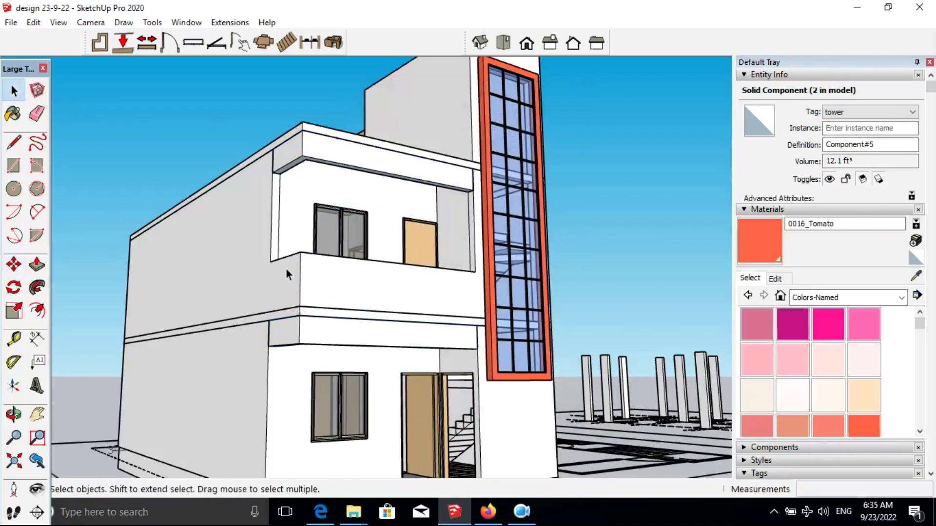
{"action": "middle_click_drag", "start_coordinate": [244, 172], "coordinate": [312, 273]}
{"action": "scroll", "coordinate": [327, 343], "scroll_direction": "down", "scroll_amount": 5}
{"action": "scroll", "coordinate": [327, 343], "scroll_direction": "up", "scroll_amount": 5}
{"action": "double_click", "coordinate": [290, 347]}
{"action": "mouse_move", "coordinate": [291, 351]}
{"action": "middle_mouse_down"}
{"action": "mouse_move", "coordinate": [341, 328]}
{"action": "mouse_move", "coordinate": [274, 366]}
{"action": "middle_mouse_up"}
Push/Pull the balcony's edge strip face.
{"action": "key", "text": "p"}
{"action": "scroll", "coordinate": [274, 366], "scroll_direction": "up", "scroll_amount": 5}
{"action": "left_click_drag", "start_coordinate": [265, 349], "coordinate": [193, 396]}
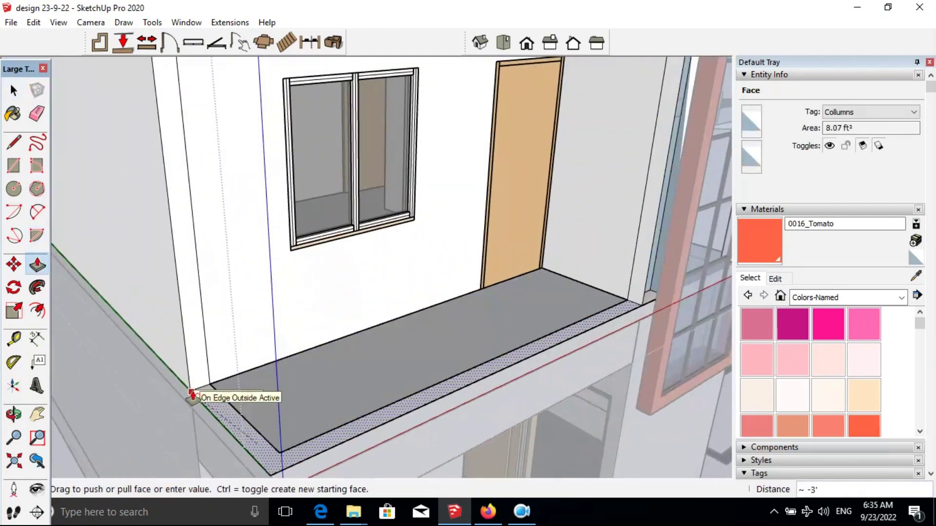
{"action": "scroll", "coordinate": [192, 396], "scroll_direction": "down", "scroll_amount": 5}
{"action": "scroll", "coordinate": [193, 396], "scroll_direction": "up", "scroll_amount": 3}
{"action": "key", "text": "space"}
{"action": "scroll", "coordinate": [257, 393], "scroll_direction": "up", "scroll_amount": 3}
Cut the hatched edge strip and paste it back in place.
{"action": "double_click", "coordinate": [257, 392]}
{"action": "right_click", "coordinate": [257, 392]}
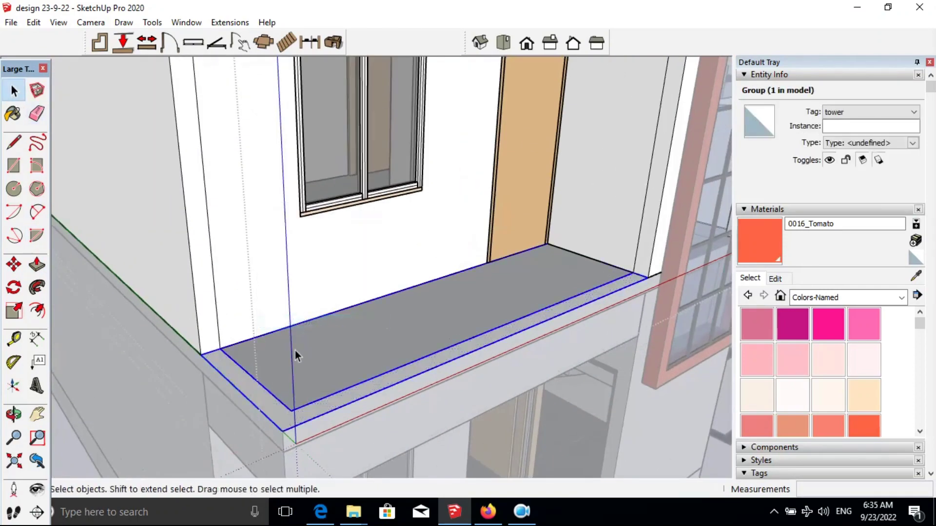
{"action": "key", "text": "ctrl+x"}
{"action": "scroll", "coordinate": [298, 349], "scroll_direction": "down", "scroll_amount": 5}
{"action": "key", "text": "ctrl+v"}
{"action": "scroll", "coordinate": [293, 292], "scroll_direction": "up", "scroll_amount": 5}
{"action": "key", "text": "e"}
{"action": "key", "text": "space"}
{"action": "scroll", "coordinate": [307, 257], "scroll_direction": "down", "scroll_amount": 3}
{"action": "scroll", "coordinate": [355, 346], "scroll_direction": "up", "scroll_amount": 3}
Convert the balcony slab into a component and raise its edge into a parapet wall.
{"action": "left_click", "coordinate": [356, 346]}
{"action": "right_click", "coordinate": [365, 345]}
{"action": "left_click", "coordinate": [428, 236]}
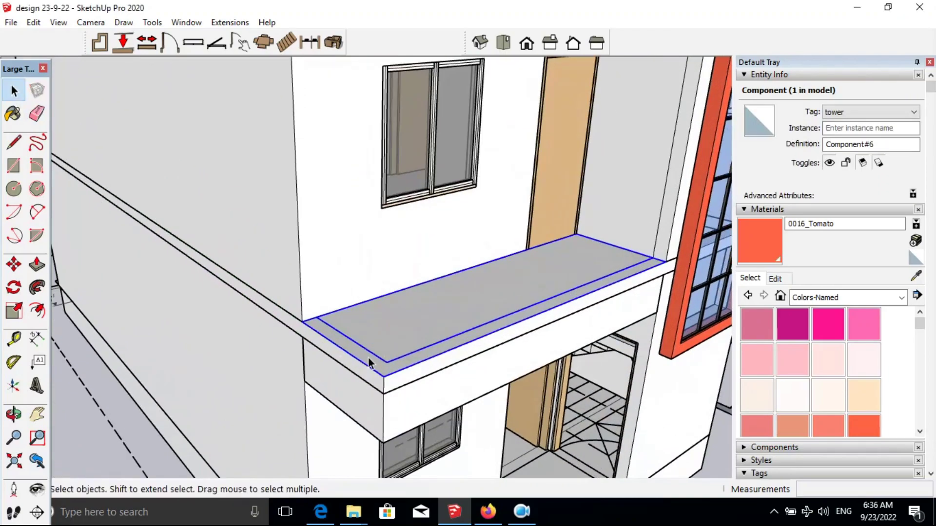
{"action": "key", "text": "p"}
{"action": "left_click", "coordinate": [368, 358]}
{"action": "left_click", "coordinate": [372, 324]}
Copy the parapet to a higher position on the building.
{"action": "key", "text": "space"}
{"action": "left_click", "coordinate": [438, 302]}
{"action": "left_click", "coordinate": [19, 265]}
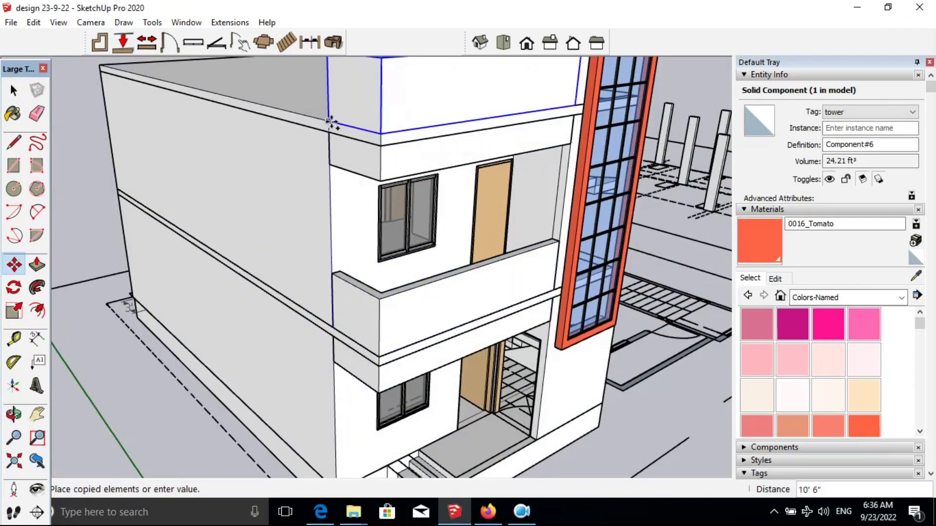
{"action": "key", "text": "Escape"}
{"action": "scroll", "coordinate": [226, 192], "scroll_direction": "down", "scroll_amount": 3}
{"action": "key", "text": "space"}
{"action": "scroll", "coordinate": [396, 296], "scroll_direction": "up", "scroll_amount": 5}
{"action": "left_click", "coordinate": [308, 278]}
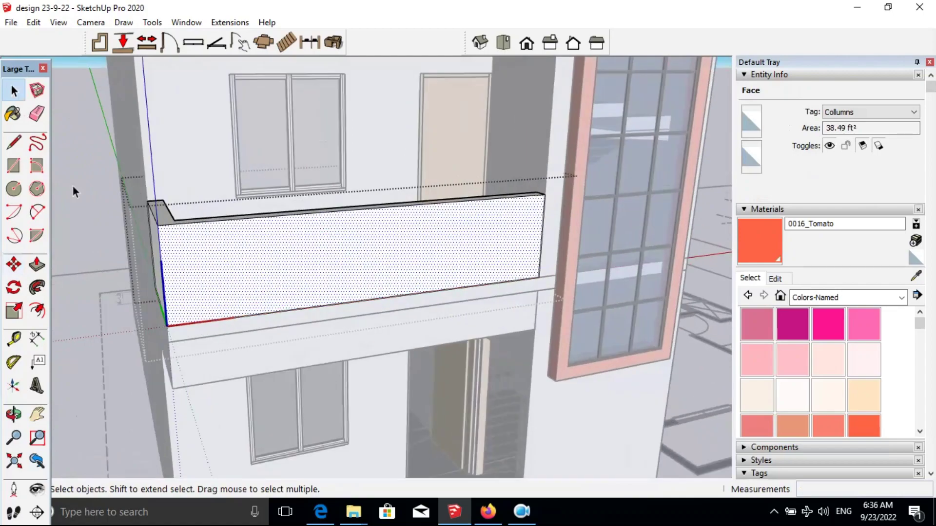
Draw a rectangle on the parapet and push it in to cut a notch.
{"action": "left_click", "coordinate": [224, 273]}
{"action": "key", "text": "p"}
{"action": "left_click", "coordinate": [397, 246]}
{"action": "scroll", "coordinate": [178, 261], "scroll_direction": "down", "scroll_amount": 3}
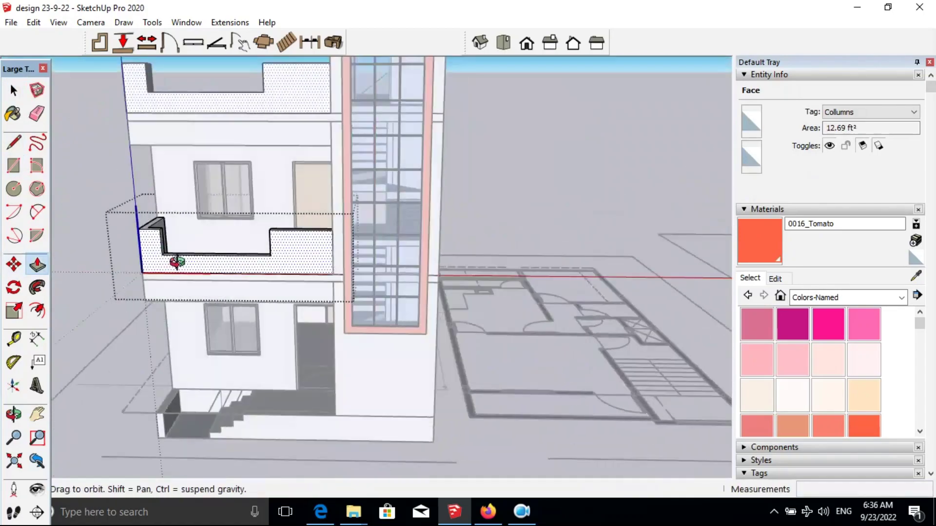
{"action": "scroll", "coordinate": [234, 287], "scroll_direction": "up", "scroll_amount": 4}
{"action": "mouse_move", "coordinate": [234, 287]}
{"action": "middle_mouse_down"}
{"action": "mouse_move", "coordinate": [409, 327]}
{"action": "mouse_move", "coordinate": [477, 282]}
{"action": "middle_mouse_up"}
{"action": "left_click", "coordinate": [476, 282]}
{"action": "scroll", "coordinate": [427, 205], "scroll_direction": "down", "scroll_amount": 2}
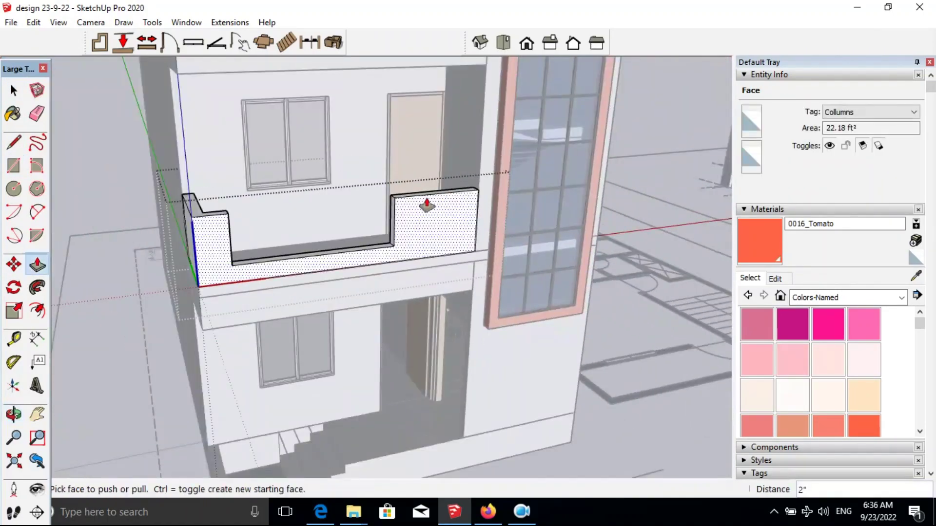
{"action": "scroll", "coordinate": [278, 251], "scroll_direction": "up", "scroll_amount": 3}
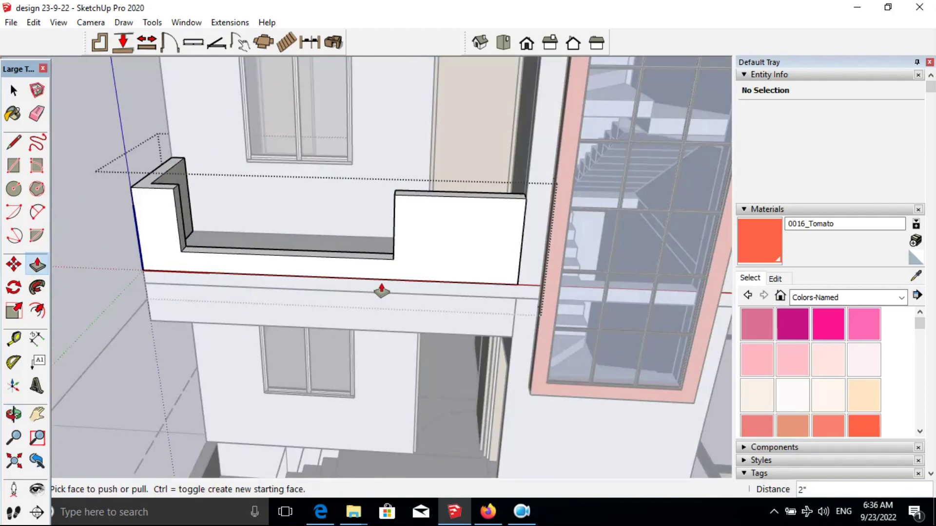
{"action": "middle_click_drag", "start_coordinate": [382, 291], "coordinate": [313, 263]}
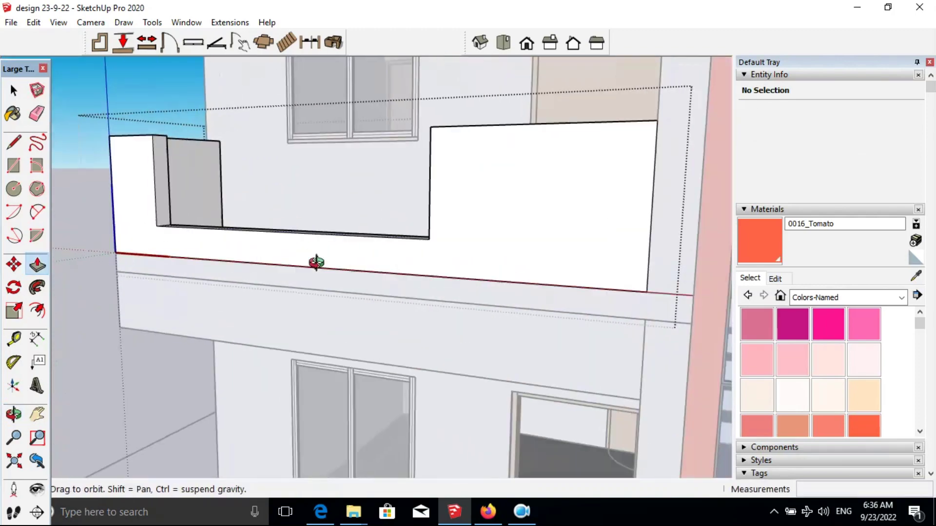
{"action": "scroll", "coordinate": [375, 236], "scroll_direction": "up", "scroll_amount": 3}
{"action": "scroll", "coordinate": [376, 271], "scroll_direction": "up", "scroll_amount": 2}
Offset the parapet front face outline and paint the band 0016_Tomato.
{"action": "key", "text": "f"}
{"action": "left_click", "coordinate": [446, 116]}
{"action": "key", "text": "b"}
{"action": "scroll", "coordinate": [497, 181], "scroll_direction": "down", "scroll_amount": 5}
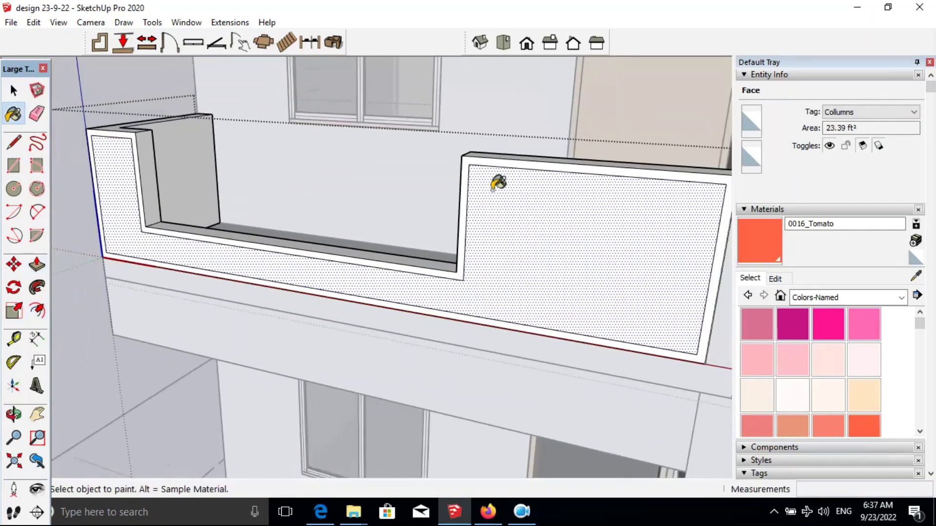
{"action": "left_click", "coordinate": [226, 236]}
{"action": "key", "text": "p"}
{"action": "scroll", "coordinate": [226, 163], "scroll_direction": "up", "scroll_amount": 5}
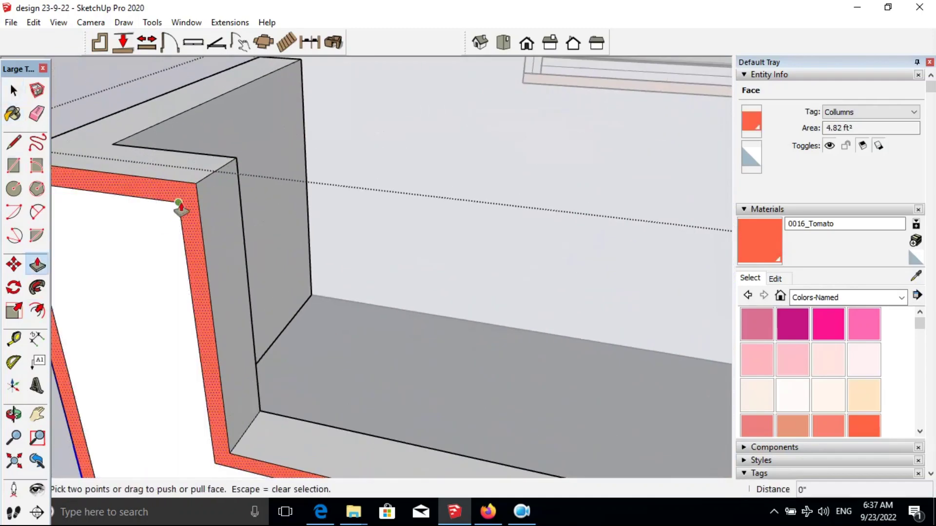
{"action": "scroll", "coordinate": [181, 207], "scroll_direction": "down", "scroll_amount": 3}
{"action": "scroll", "coordinate": [199, 234], "scroll_direction": "down", "scroll_amount": 2}
{"action": "key", "text": "space"}
{"action": "scroll", "coordinate": [294, 315], "scroll_direction": "up", "scroll_amount": 3}
{"action": "scroll", "coordinate": [217, 263], "scroll_direction": "up", "scroll_amount": 3}
Draw a circle of radius 1' on the parapet wall.
{"action": "key", "text": "c"}
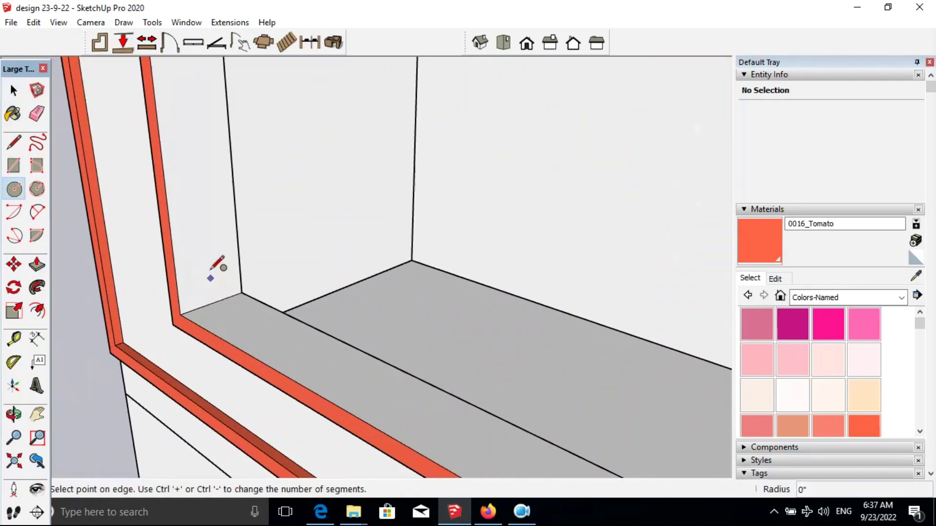
{"action": "scroll", "coordinate": [217, 263], "scroll_direction": "up", "scroll_amount": 2}
{"action": "left_click", "coordinate": [209, 267]}
{"action": "type", "text": "1'"}
{"action": "key", "text": "Return"}
{"action": "scroll", "coordinate": [214, 273], "scroll_direction": "up", "scroll_amount": 3}
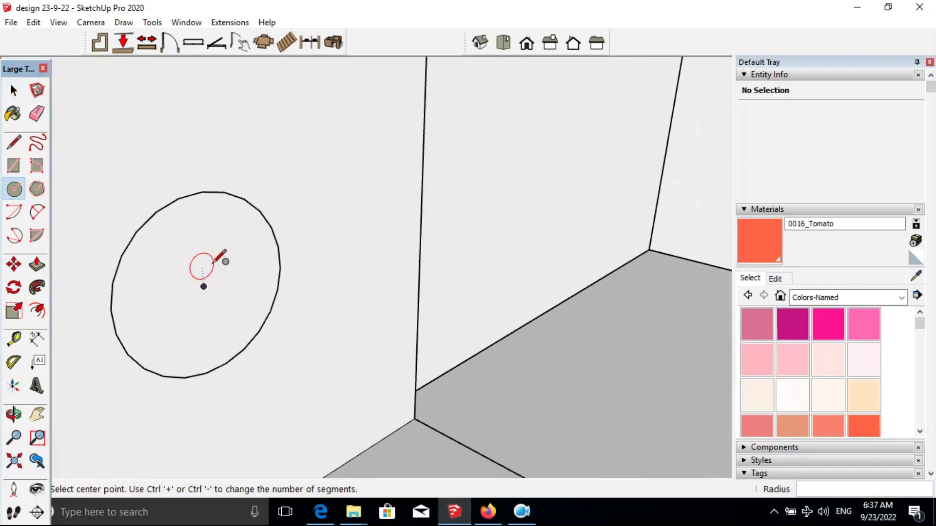
Make the new circle a component.
{"action": "left_click", "coordinate": [300, 141]}
{"action": "left_click", "coordinate": [491, 395]}
{"action": "scroll", "coordinate": [392, 359], "scroll_direction": "down", "scroll_amount": 3}
{"action": "key", "text": "m"}
{"action": "scroll", "coordinate": [381, 352], "scroll_direction": "up", "scroll_amount": 3}
{"action": "left_click", "coordinate": [381, 351]}
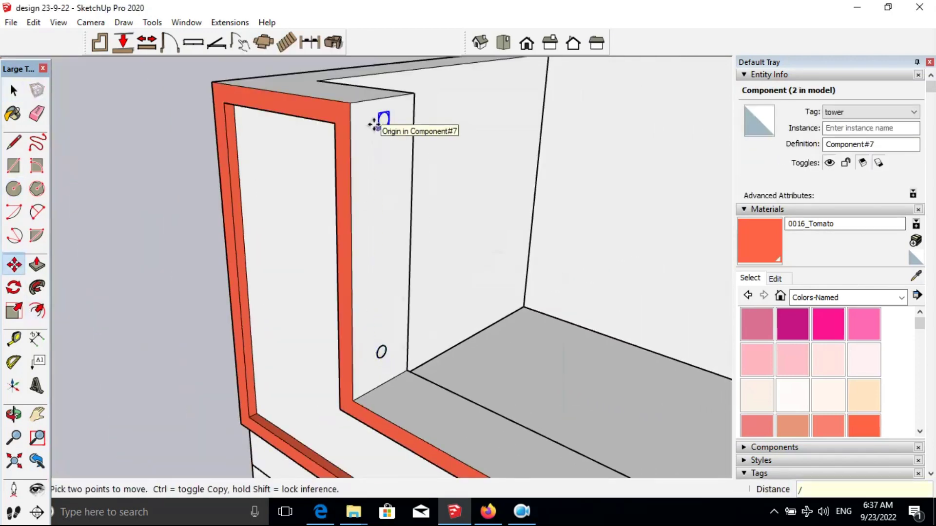
Push/Pull the circle into a horizontal railing bar.
{"action": "key", "text": "p"}
{"action": "left_click", "coordinate": [383, 120]}
{"action": "scroll", "coordinate": [383, 120], "scroll_direction": "down", "scroll_amount": 5}
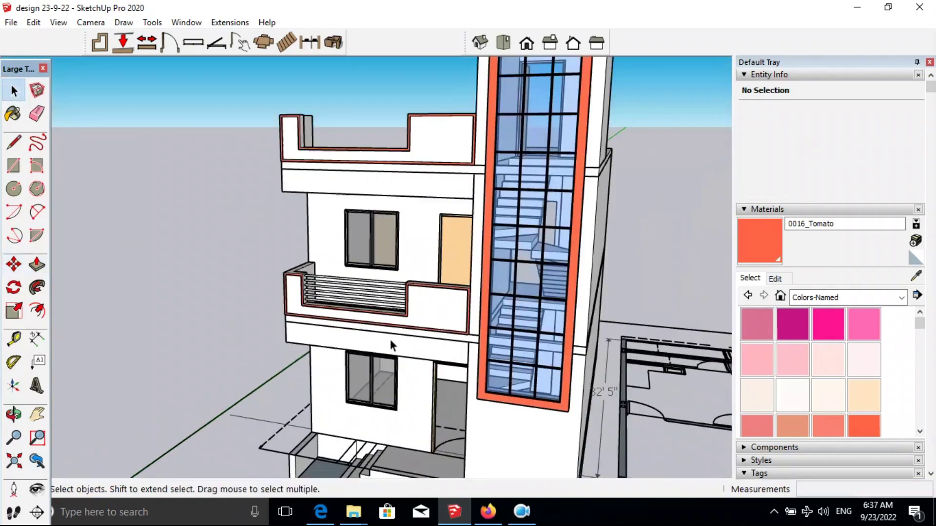
{"action": "scroll", "coordinate": [390, 349], "scroll_direction": "up", "scroll_amount": 3}
{"action": "scroll", "coordinate": [392, 274], "scroll_direction": "up", "scroll_amount": 2}
Copy the railing bars across the parapet opening with Move and Ctrl.
{"action": "left_click", "coordinate": [392, 274]}
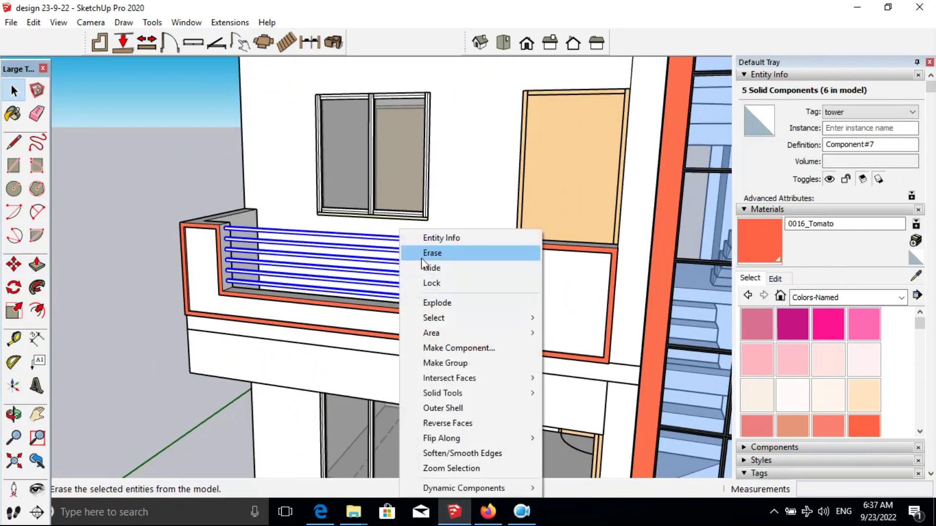
{"action": "key", "text": "m"}
{"action": "scroll", "coordinate": [177, 234], "scroll_direction": "up", "scroll_amount": 3}
{"action": "scroll", "coordinate": [229, 376], "scroll_direction": "down", "scroll_amount": 3}
{"action": "left_click", "coordinate": [230, 376]}
{"action": "key", "text": "ctrl"}
{"action": "scroll", "coordinate": [307, 355], "scroll_direction": "up", "scroll_amount": 5}
{"action": "scroll", "coordinate": [183, 136], "scroll_direction": "down", "scroll_amount": 5}
{"action": "key", "text": "space"}
{"action": "left_click", "coordinate": [183, 136]}
{"action": "scroll", "coordinate": [336, 266], "scroll_direction": "up", "scroll_amount": 5}
Orbit around the house to view the front entrance stairs.
{"action": "middle_click_drag", "start_coordinate": [336, 265], "coordinate": [191, 268]}
{"action": "scroll", "coordinate": [191, 264], "scroll_direction": "down", "scroll_amount": 2}
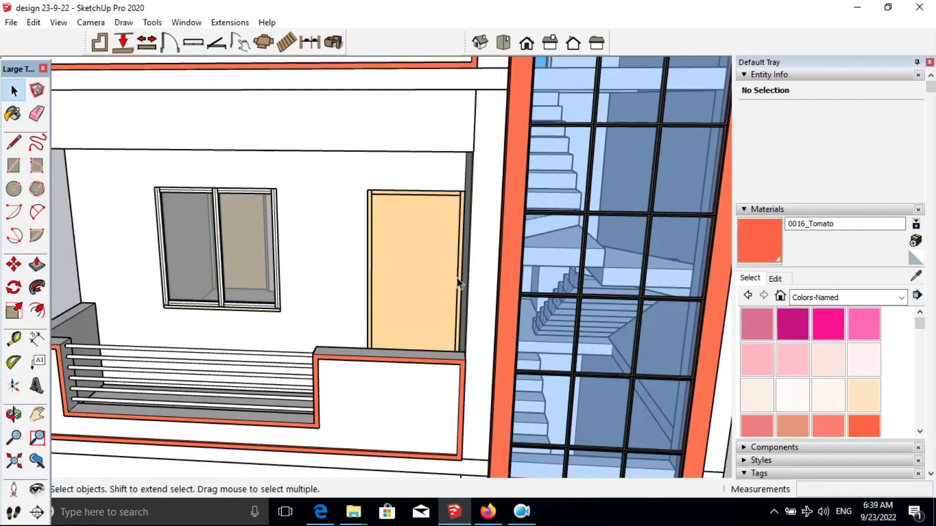
{"action": "scroll", "coordinate": [360, 201], "scroll_direction": "down", "scroll_amount": 3}
{"action": "scroll", "coordinate": [361, 201], "scroll_direction": "down", "scroll_amount": 3}
{"action": "middle_click_drag", "start_coordinate": [360, 201], "coordinate": [415, 419]}
{"action": "scroll", "coordinate": [380, 390], "scroll_direction": "up", "scroll_amount": 3}
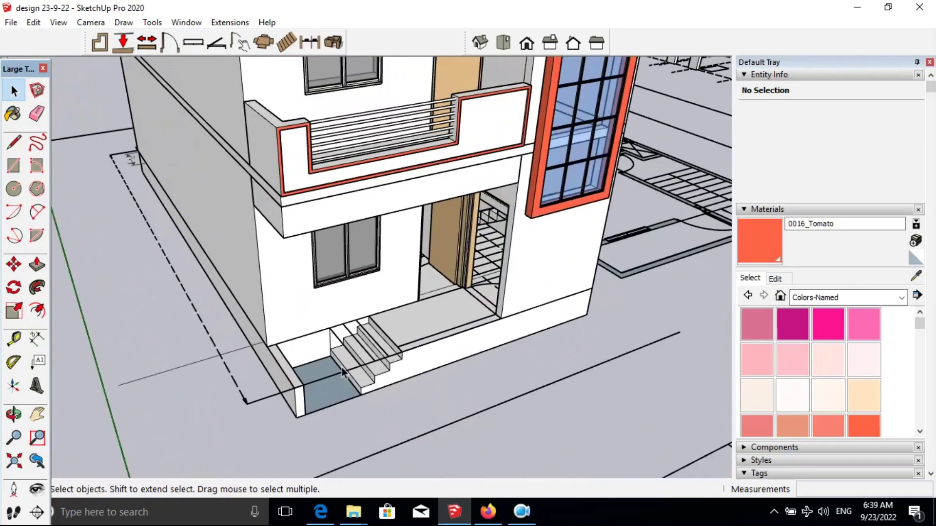
{"action": "left_click", "coordinate": [320, 389]}
{"action": "scroll", "coordinate": [320, 389], "scroll_direction": "down", "scroll_amount": 3}
{"action": "mouse_move", "coordinate": [319, 389]}
{"action": "middle_mouse_down"}
{"action": "mouse_move", "coordinate": [423, 363]}
{"action": "mouse_move", "coordinate": [370, 317]}
{"action": "mouse_move", "coordinate": [318, 223]}
{"action": "middle_mouse_up"}
{"action": "scroll", "coordinate": [370, 317], "scroll_direction": "up", "scroll_amount": 5}
{"action": "scroll", "coordinate": [397, 287], "scroll_direction": "up", "scroll_amount": 3}
{"action": "scroll", "coordinate": [396, 287], "scroll_direction": "up", "scroll_amount": 3}
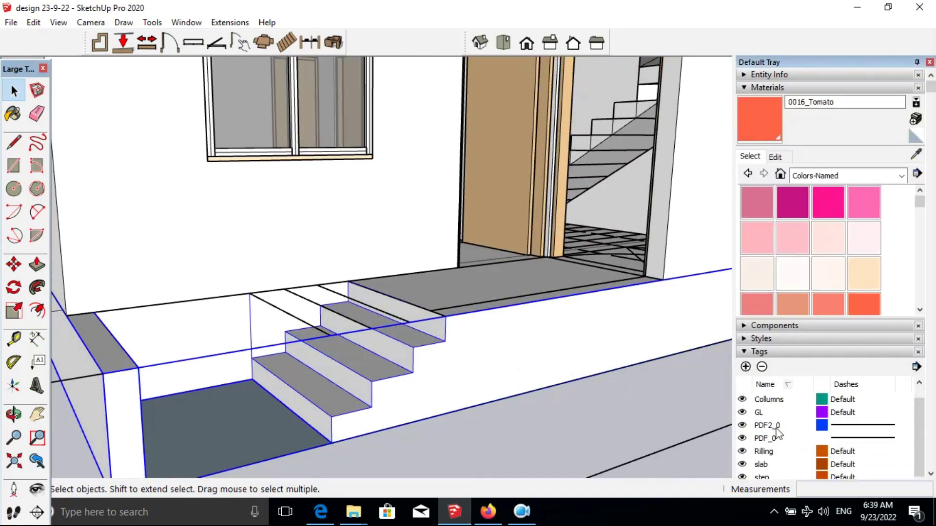
{"action": "scroll", "coordinate": [299, 390], "scroll_direction": "up", "scroll_amount": 5}
Draw a small circle component on the bottom step and copy it onto each step and along the landing.
{"action": "key", "text": "c"}
{"action": "scroll", "coordinate": [317, 345], "scroll_direction": "up", "scroll_amount": 4}
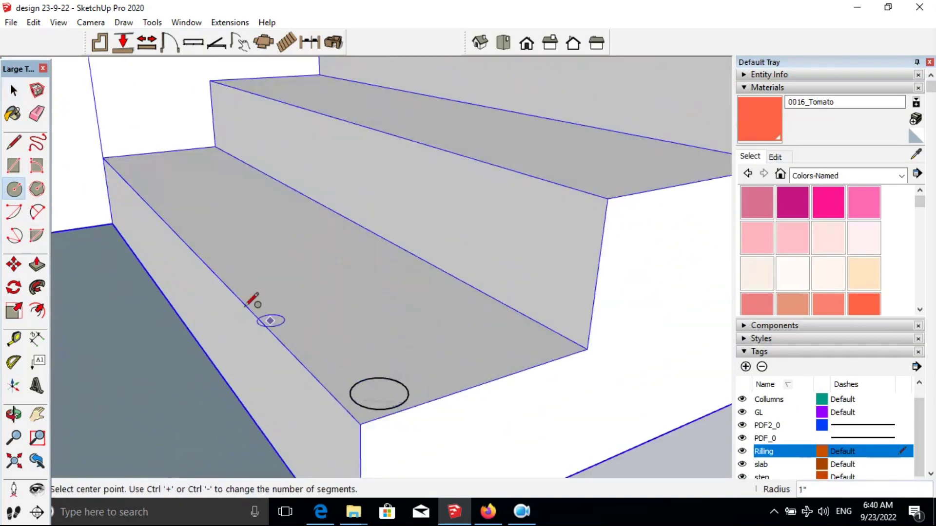
{"action": "left_click", "coordinate": [452, 257]}
{"action": "left_click", "coordinate": [482, 395]}
{"action": "key", "text": "m"}
{"action": "scroll", "coordinate": [341, 341], "scroll_direction": "down", "scroll_amount": 3}
{"action": "left_click", "coordinate": [320, 403]}
{"action": "key", "text": "ctrl"}
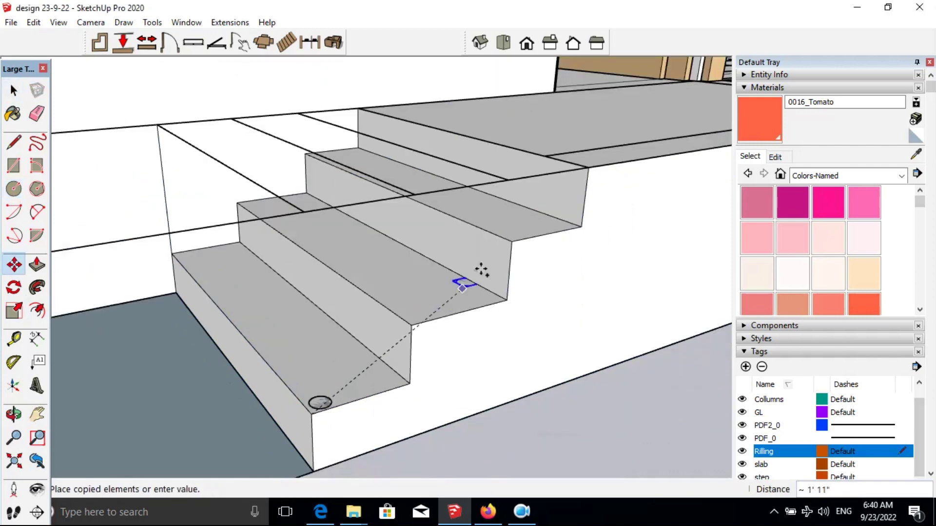
{"action": "key", "text": "space"}
{"action": "scroll", "coordinate": [341, 292], "scroll_direction": "down", "scroll_amount": 3}
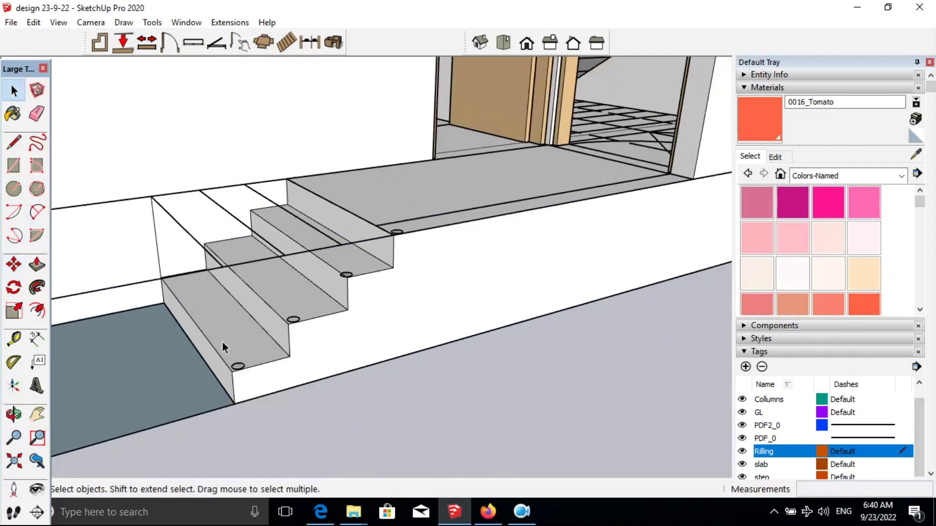
{"action": "scroll", "coordinate": [307, 262], "scroll_direction": "up", "scroll_amount": 4}
{"action": "left_click", "coordinate": [307, 262]}
{"action": "key", "text": "m"}
{"action": "type", "text": "/3"}
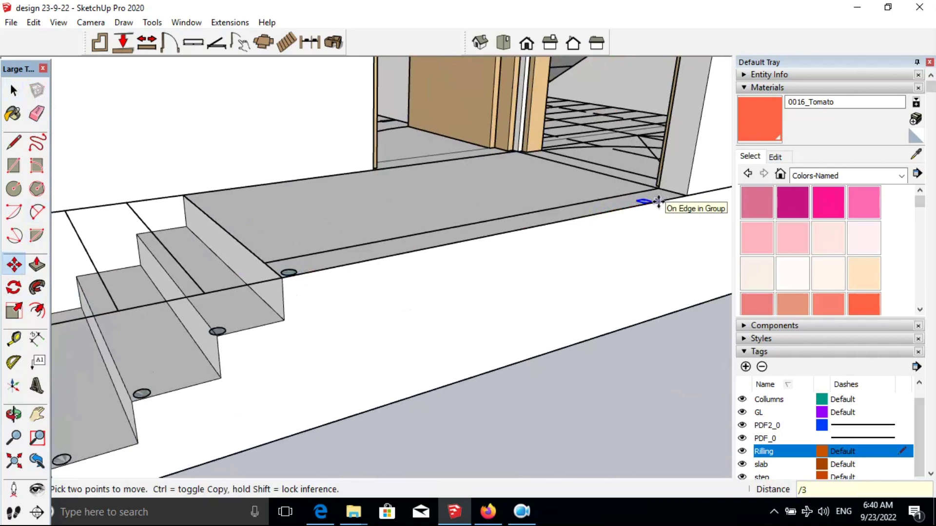
{"action": "key", "text": "Return"}
{"action": "key", "text": "space"}
Pull the circle up into a base disc, then raise its inner circle into a tall post.
{"action": "scroll", "coordinate": [139, 386], "scroll_direction": "up", "scroll_amount": 5}
{"action": "left_click", "coordinate": [153, 356]}
{"action": "scroll", "coordinate": [112, 288], "scroll_direction": "up", "scroll_amount": 3}
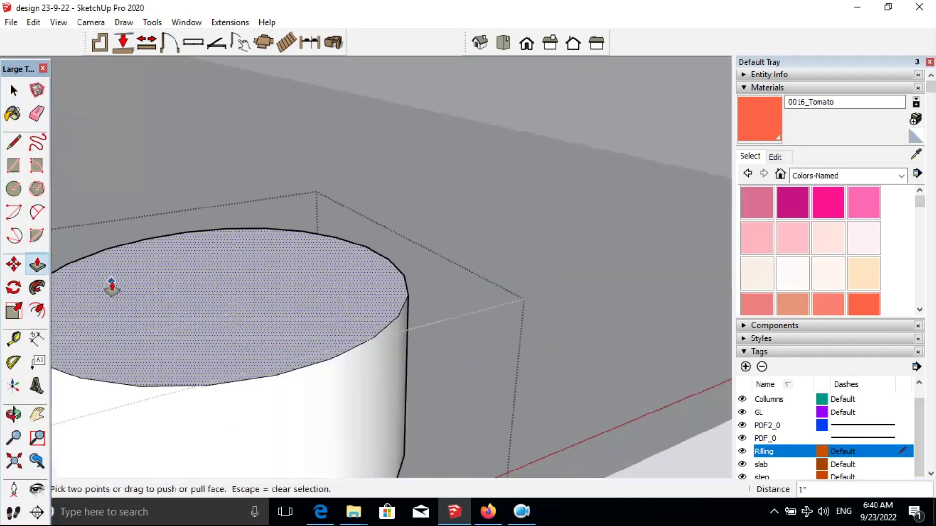
{"action": "scroll", "coordinate": [234, 323], "scroll_direction": "down", "scroll_amount": 5}
{"action": "scroll", "coordinate": [282, 220], "scroll_direction": "down", "scroll_amount": 2}
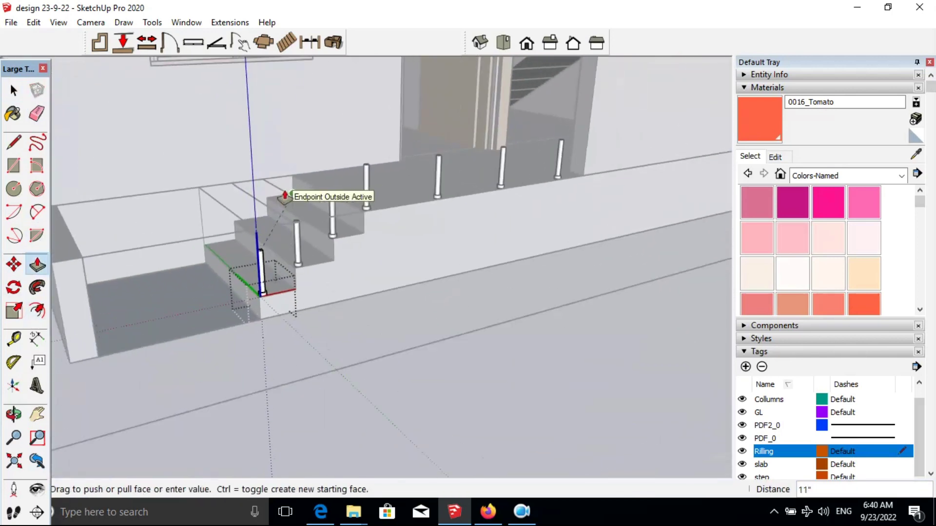
{"action": "scroll", "coordinate": [286, 194], "scroll_direction": "up", "scroll_amount": 4}
{"action": "scroll", "coordinate": [259, 302], "scroll_direction": "up", "scroll_amount": 2}
{"action": "scroll", "coordinate": [227, 352], "scroll_direction": "up", "scroll_amount": 4}
{"action": "key", "text": "f"}
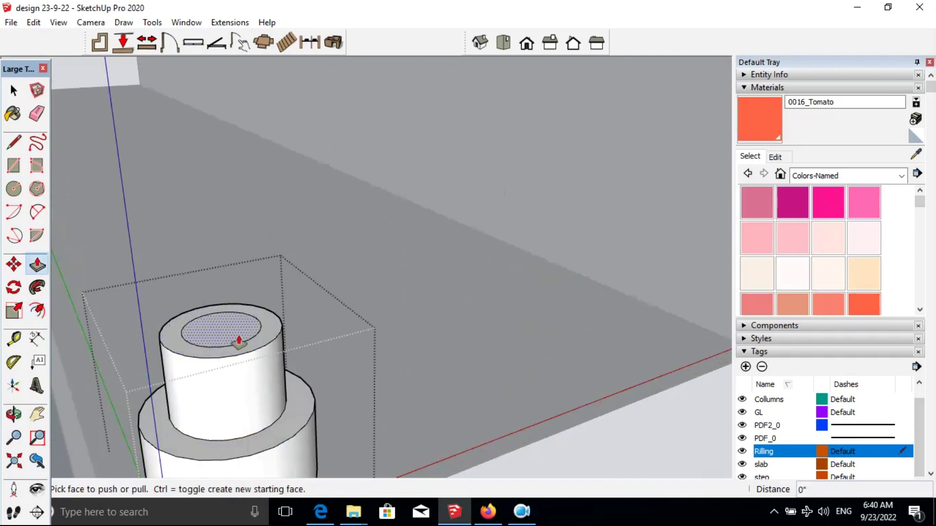
{"action": "left_click", "coordinate": [240, 345]}
{"action": "scroll", "coordinate": [243, 326], "scroll_direction": "down", "scroll_amount": 5}
{"action": "key", "text": "Return"}
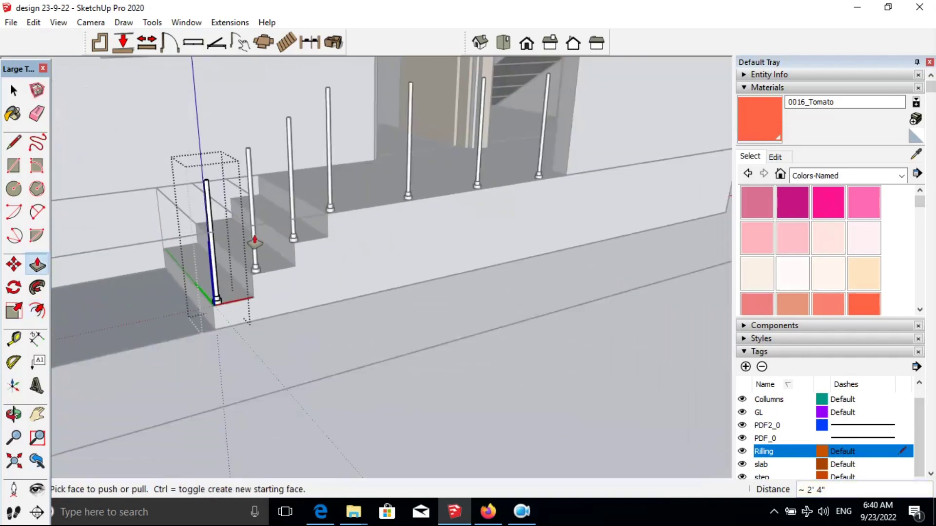
{"action": "scroll", "coordinate": [272, 220], "scroll_direction": "up", "scroll_amount": 5}
{"action": "scroll", "coordinate": [283, 185], "scroll_direction": "up", "scroll_amount": 2}
Offset a ring on the post top and pull it up into a raised collar.
{"action": "key", "text": "f"}
{"action": "left_click", "coordinate": [296, 148]}
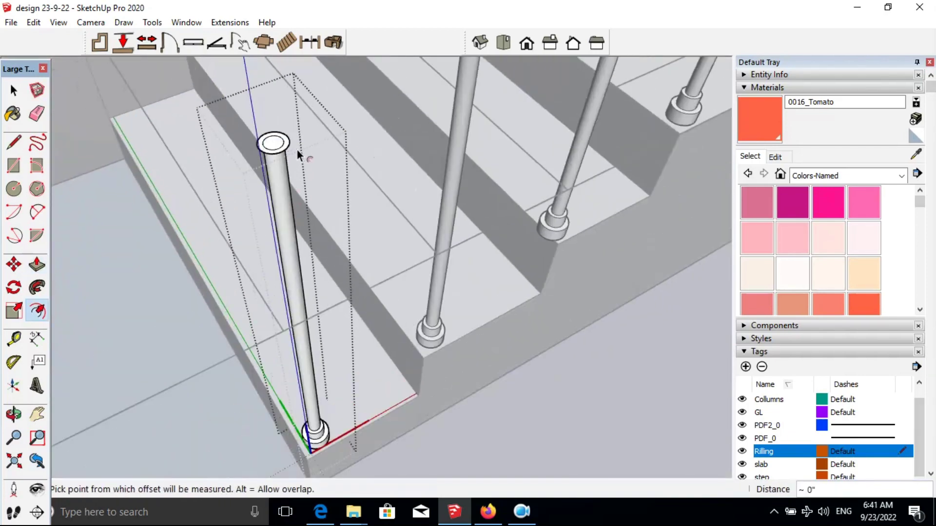
{"action": "scroll", "coordinate": [288, 137], "scroll_direction": "up", "scroll_amount": 3}
{"action": "key", "text": "p"}
{"action": "left_click", "coordinate": [284, 131]}
{"action": "left_click", "coordinate": [204, 91]}
{"action": "scroll", "coordinate": [254, 146], "scroll_direction": "down", "scroll_amount": 2}
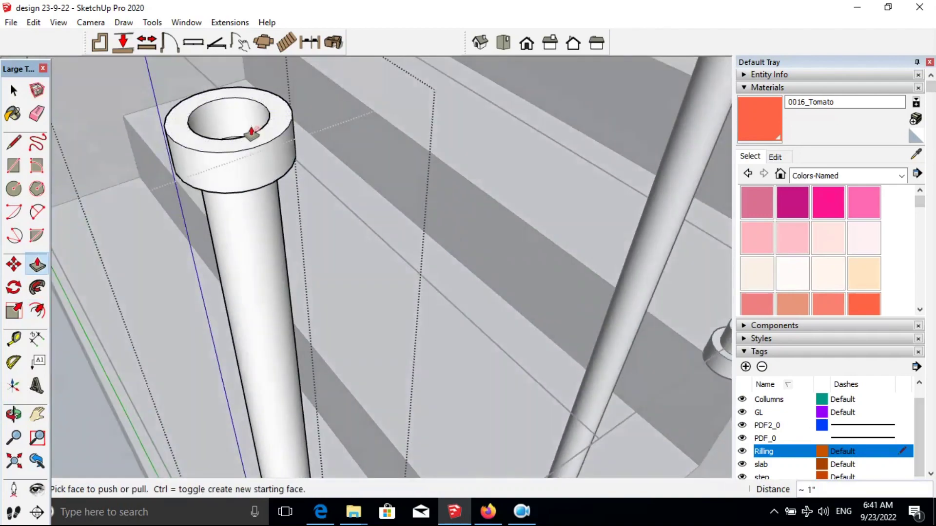
{"action": "scroll", "coordinate": [246, 223], "scroll_direction": "down", "scroll_amount": 1}
{"action": "scroll", "coordinate": [247, 223], "scroll_direction": "up", "scroll_amount": 2}
Add a half-inch guide, draw a half-circle profile, and Follow Me it around the top circle into a ball.
{"action": "left_click", "coordinate": [15, 142]}
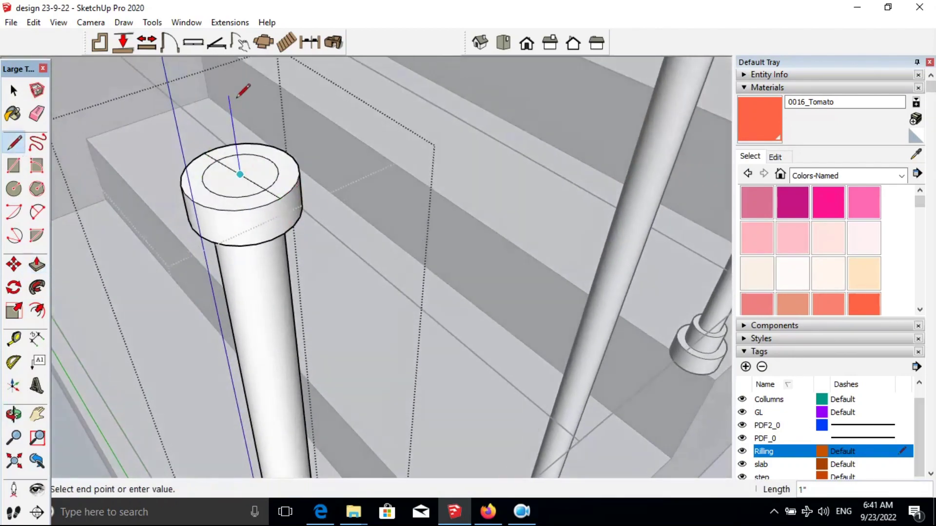
{"action": "scroll", "coordinate": [233, 70], "scroll_direction": "down", "scroll_amount": 3}
{"action": "scroll", "coordinate": [274, 204], "scroll_direction": "up", "scroll_amount": 2}
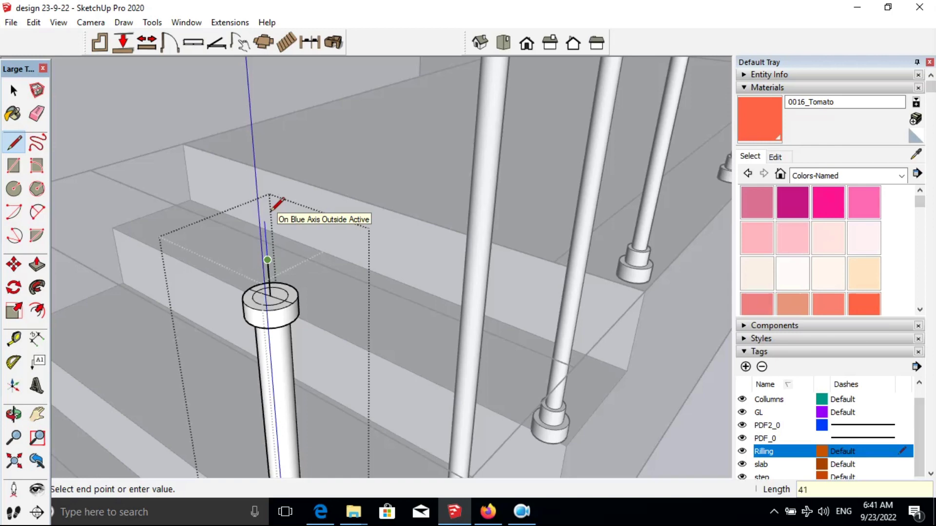
{"action": "key", "text": "Return"}
{"action": "scroll", "coordinate": [272, 205], "scroll_direction": "up", "scroll_amount": 2}
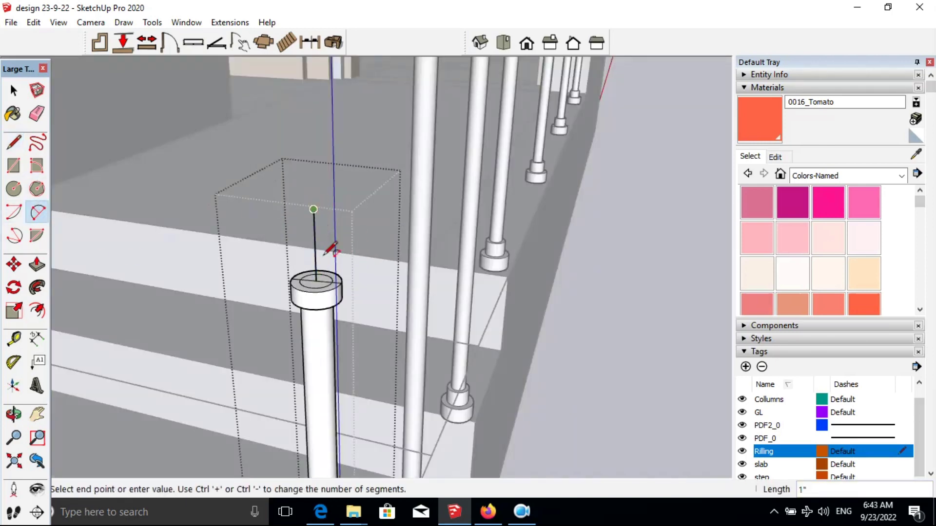
{"action": "left_click", "coordinate": [326, 252]}
{"action": "left_click", "coordinate": [361, 271]}
{"action": "key", "text": "space"}
{"action": "scroll", "coordinate": [322, 300], "scroll_direction": "up", "scroll_amount": 2}
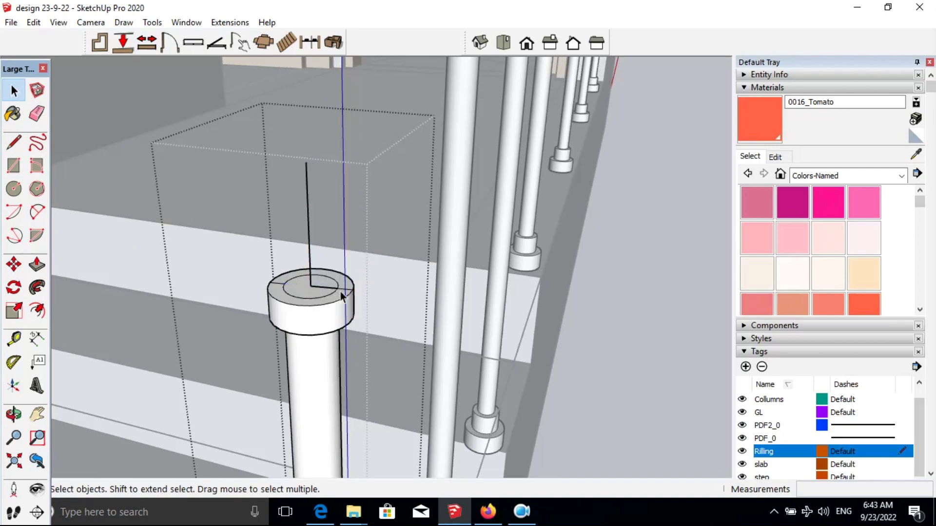
{"action": "left_click", "coordinate": [291, 305]}
{"action": "left_click", "coordinate": [288, 236]}
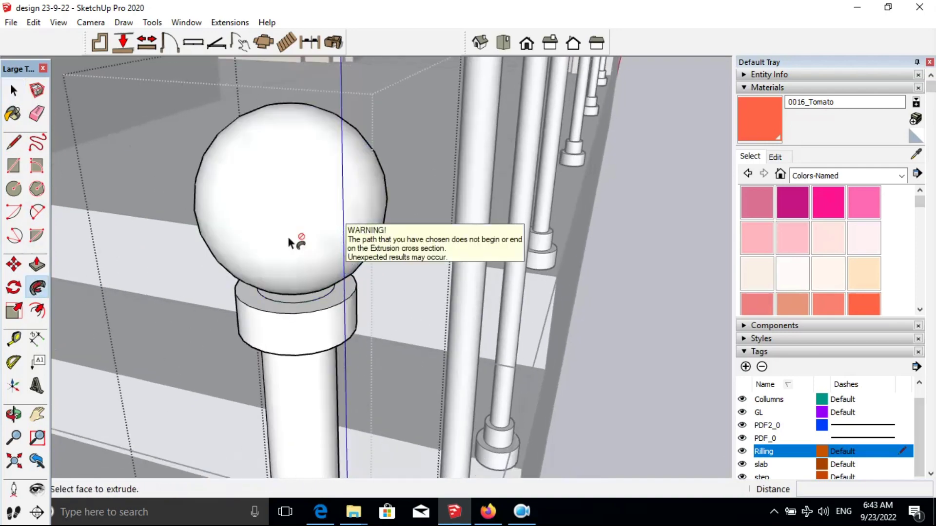
{"action": "scroll", "coordinate": [382, 327], "scroll_direction": "down", "scroll_amount": 5}
{"action": "scroll", "coordinate": [361, 328], "scroll_direction": "down", "scroll_amount": 5}
{"action": "scroll", "coordinate": [361, 328], "scroll_direction": "up", "scroll_amount": 5}
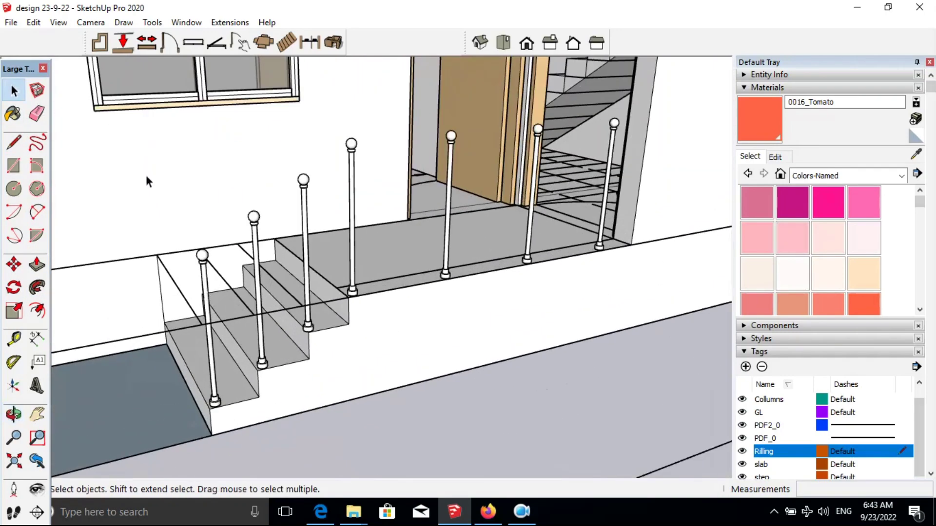
Draw a small polygon rail profile and sweep it along the rail edge into a handrail.
{"action": "left_click", "coordinate": [36, 188]}
{"action": "scroll", "coordinate": [659, 233], "scroll_direction": "up", "scroll_amount": 5}
{"action": "left_click", "coordinate": [601, 225]}
{"action": "scroll", "coordinate": [604, 227], "scroll_direction": "down", "scroll_amount": 3}
{"action": "key", "text": "space"}
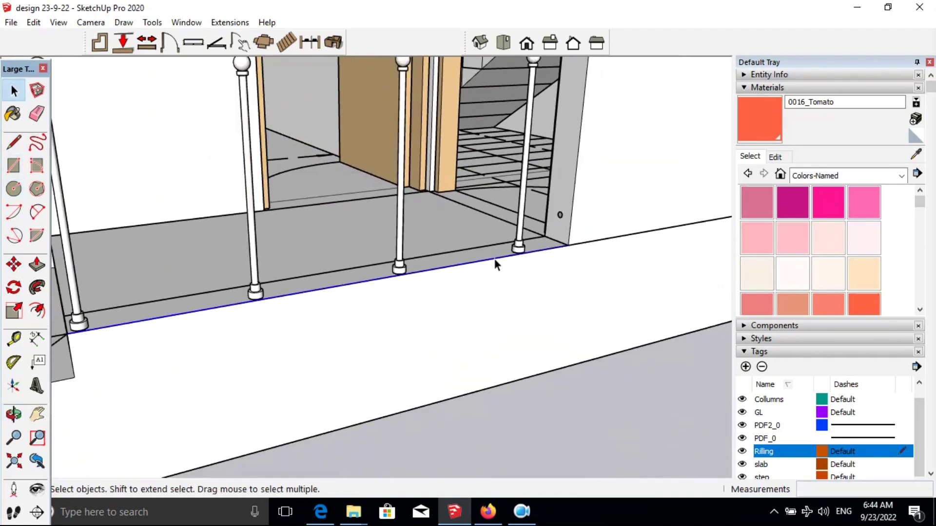
{"action": "left_click", "coordinate": [37, 287]}
{"action": "left_click", "coordinate": [569, 220]}
{"action": "scroll", "coordinate": [323, 206], "scroll_direction": "down", "scroll_amount": 2}
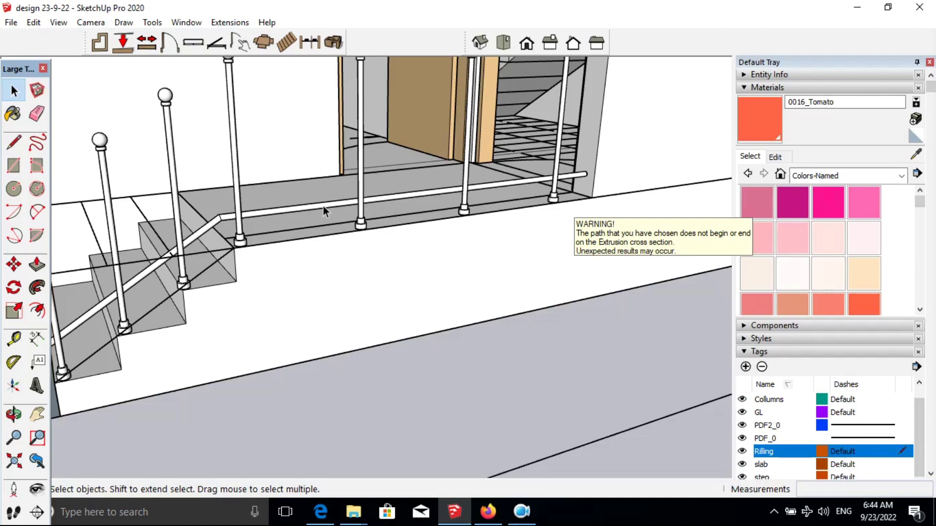
Copy the handrail upward by 1 inch and half-inch distances to place rails higher up the posts.
{"action": "right_click", "coordinate": [323, 206]}
{"action": "scroll", "coordinate": [374, 262], "scroll_direction": "down", "scroll_amount": 3}
{"action": "key", "text": "m"}
{"action": "scroll", "coordinate": [375, 262], "scroll_direction": "up", "scroll_amount": 8}
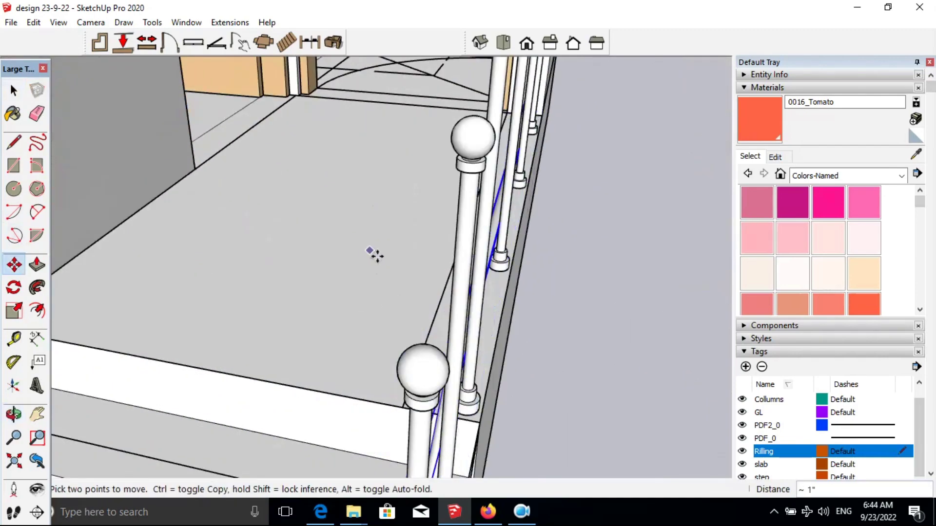
{"action": "type", "text": "1"}
{"action": "key", "text": "Return"}
{"action": "scroll", "coordinate": [379, 258], "scroll_direction": "down", "scroll_amount": 4}
{"action": "key", "text": "Return"}
{"action": "scroll", "coordinate": [353, 288], "scroll_direction": "up", "scroll_amount": 3}
{"action": "mouse_move", "coordinate": [354, 288]}
{"action": "middle_mouse_down"}
{"action": "mouse_move", "coordinate": [409, 215]}
{"action": "mouse_move", "coordinate": [544, 196]}
{"action": "middle_mouse_up"}
{"action": "right_click", "coordinate": [533, 244]}
{"action": "key", "text": "Escape"}
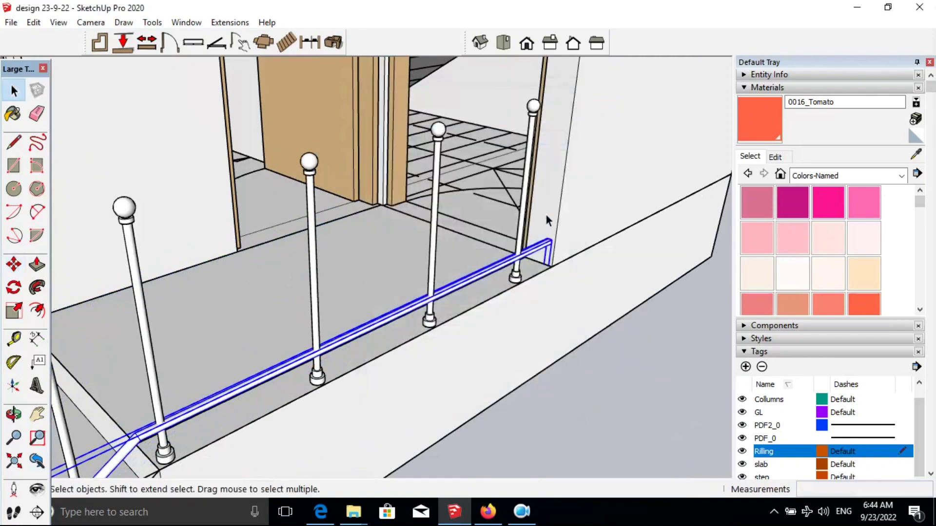
{"action": "left_click", "coordinate": [556, 109]}
{"action": "key", "text": "space"}
{"action": "scroll", "coordinate": [555, 358], "scroll_direction": "down", "scroll_amount": 5}
{"action": "middle_click_drag", "start_coordinate": [556, 359], "coordinate": [468, 335]}
{"action": "scroll", "coordinate": [399, 258], "scroll_direction": "up", "scroll_amount": 5}
Select the baluster posts and horizontal rails using the railing's context menus.
{"action": "left_click", "coordinate": [385, 254]}
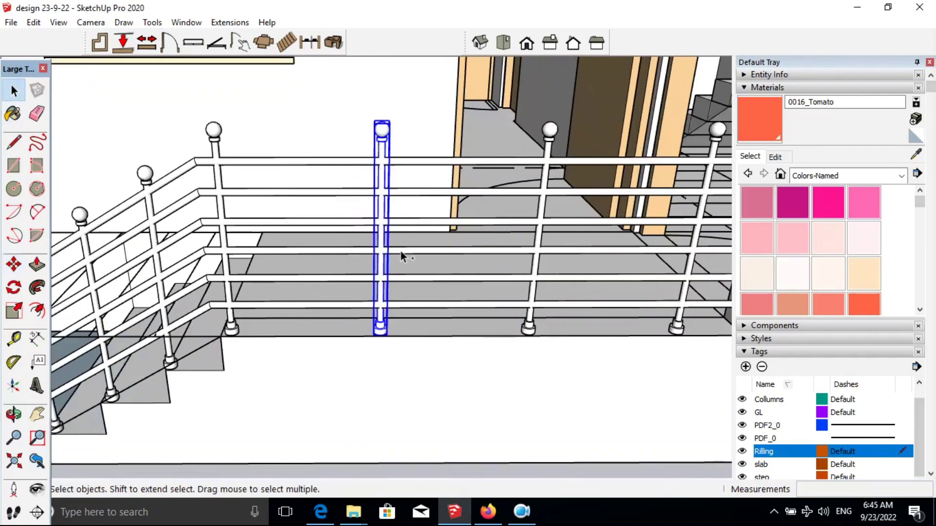
{"action": "scroll", "coordinate": [605, 312], "scroll_direction": "down", "scroll_amount": 5}
{"action": "right_click", "coordinate": [235, 343]}
{"action": "key", "text": "Escape"}
{"action": "key", "text": "Escape"}
{"action": "right_click", "coordinate": [575, 199]}
{"action": "middle_click_drag", "start_coordinate": [399, 253], "coordinate": [490, 173]}
{"action": "right_click", "coordinate": [490, 173]}
{"action": "left_click", "coordinate": [568, 394]}
{"action": "scroll", "coordinate": [568, 394], "scroll_direction": "up", "scroll_amount": 5}
{"action": "left_click", "coordinate": [435, 179]}
Draw a rectangle on the window sill beside the orange tower frame.
{"action": "scroll", "coordinate": [435, 179], "scroll_direction": "down", "scroll_amount": 2}
{"action": "scroll", "coordinate": [404, 319], "scroll_direction": "down", "scroll_amount": 5}
{"action": "middle_click_drag", "start_coordinate": [405, 320], "coordinate": [613, 401]}
{"action": "scroll", "coordinate": [613, 401], "scroll_direction": "up", "scroll_amount": 8}
{"action": "key", "text": "r"}
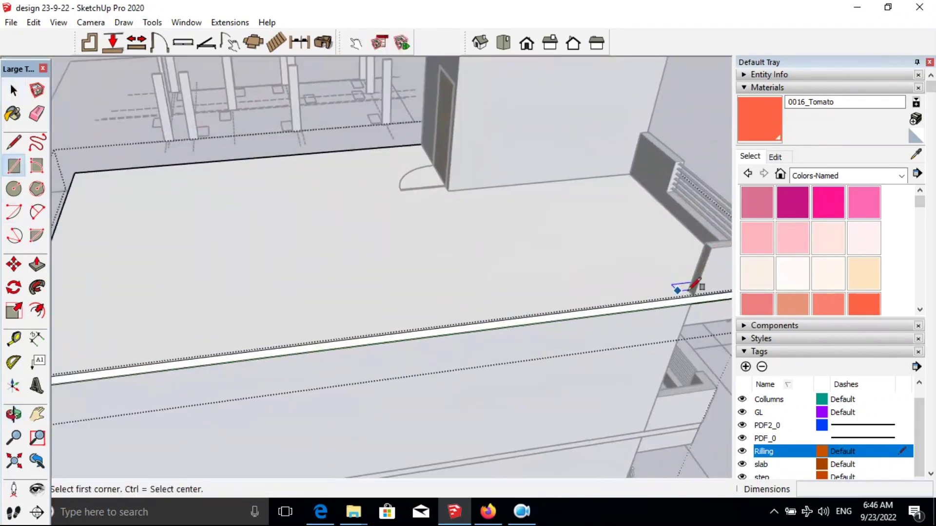
{"action": "scroll", "coordinate": [85, 249], "scroll_direction": "down", "scroll_amount": 1}
{"action": "scroll", "coordinate": [86, 249], "scroll_direction": "down", "scroll_amount": 2}
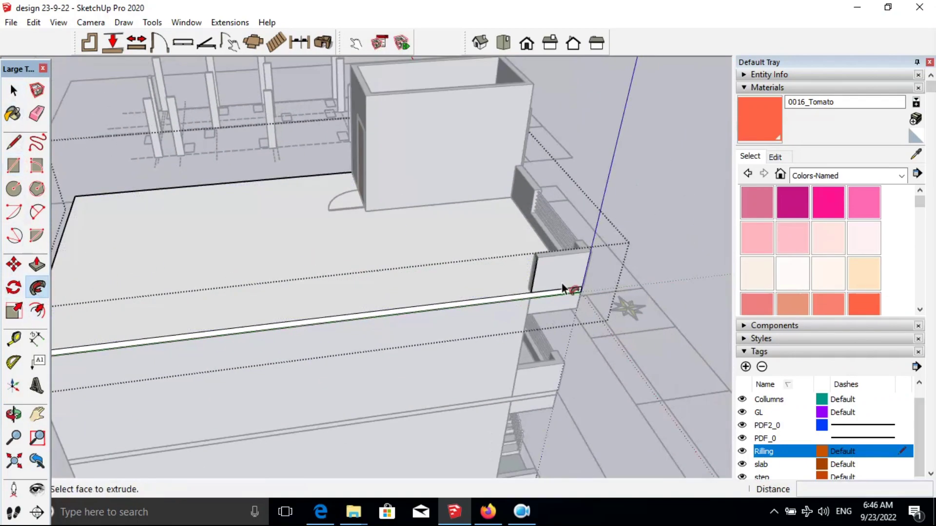
{"action": "middle_click_drag", "start_coordinate": [559, 290], "coordinate": [560, 257]}
{"action": "key", "text": "space"}
{"action": "scroll", "coordinate": [292, 205], "scroll_direction": "down", "scroll_amount": 5}
{"action": "middle_click_drag", "start_coordinate": [448, 209], "coordinate": [407, 209]}
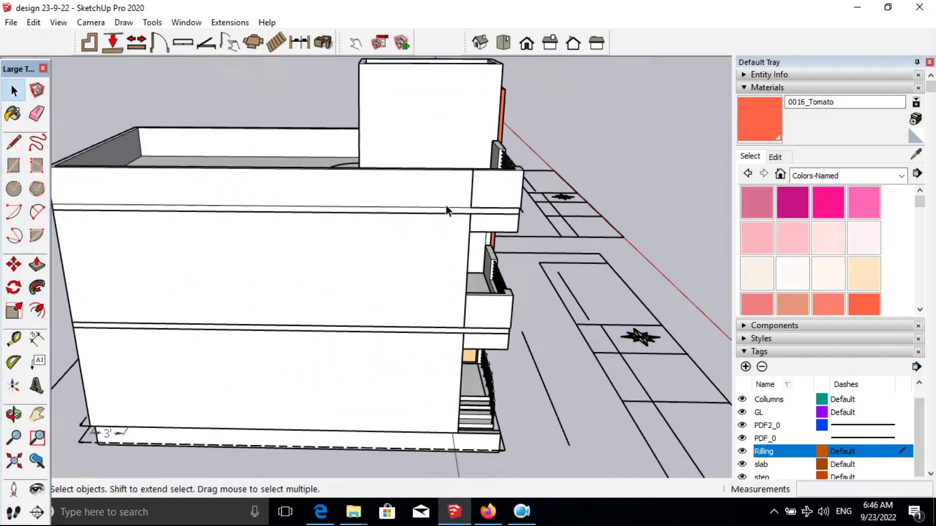
{"action": "scroll", "coordinate": [351, 295], "scroll_direction": "up", "scroll_amount": 10}
{"action": "key", "text": "r"}
{"action": "left_click", "coordinate": [486, 285]}
Extrude the rectangle 2 inches into a ledge and intersect the faces.
{"action": "left_click", "coordinate": [36, 265]}
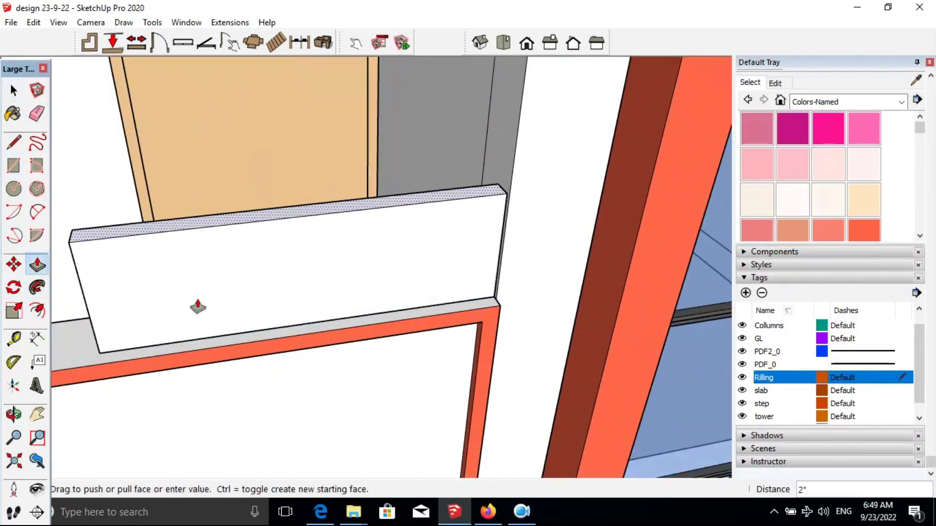
{"action": "scroll", "coordinate": [195, 305], "scroll_direction": "down", "scroll_amount": 10}
{"action": "key", "text": "space"}
{"action": "right_click", "coordinate": [291, 91]}
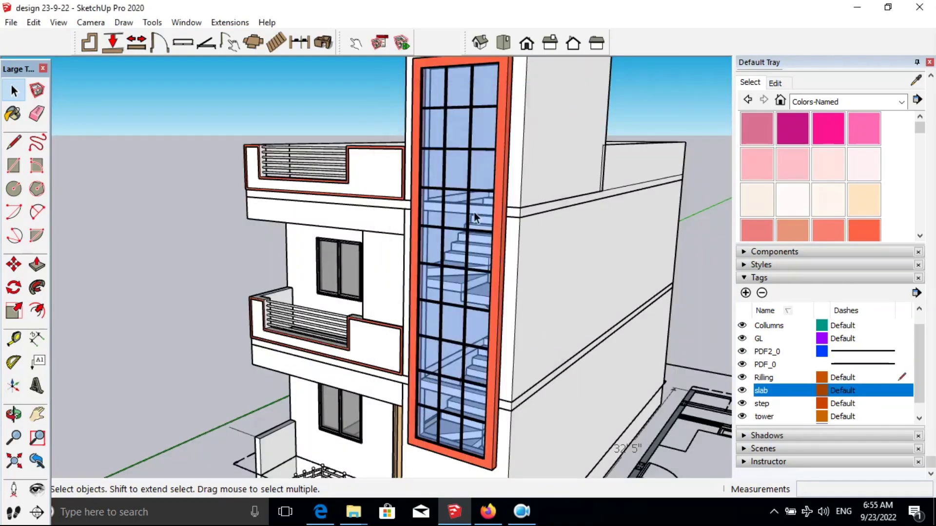
{"action": "middle_click_drag", "start_coordinate": [473, 213], "coordinate": [490, 78]}
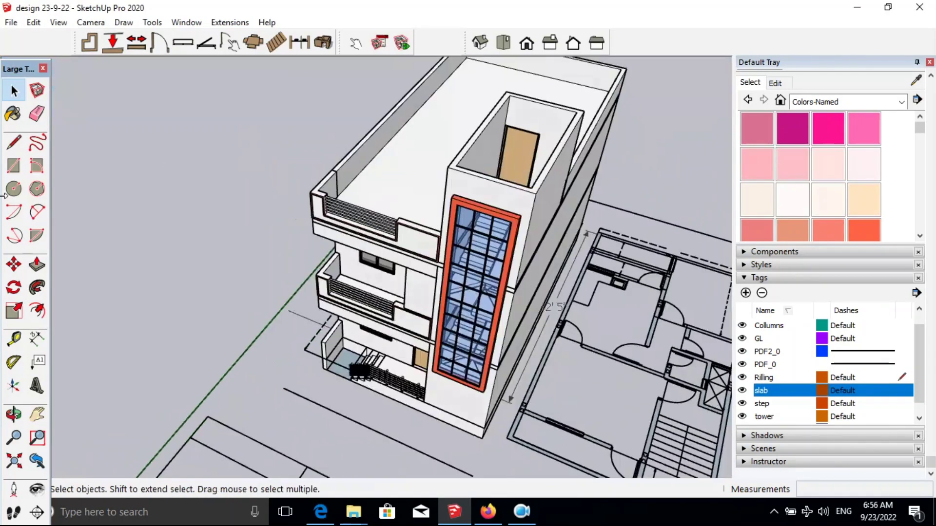
Open the tower-top group for editing and push/pull its top face.
{"action": "scroll", "coordinate": [489, 78], "scroll_direction": "up", "scroll_amount": 5}
{"action": "key", "text": "r"}
{"action": "left_click", "coordinate": [546, 266]}
{"action": "double_click", "coordinate": [504, 173]}
{"action": "key", "text": "p"}
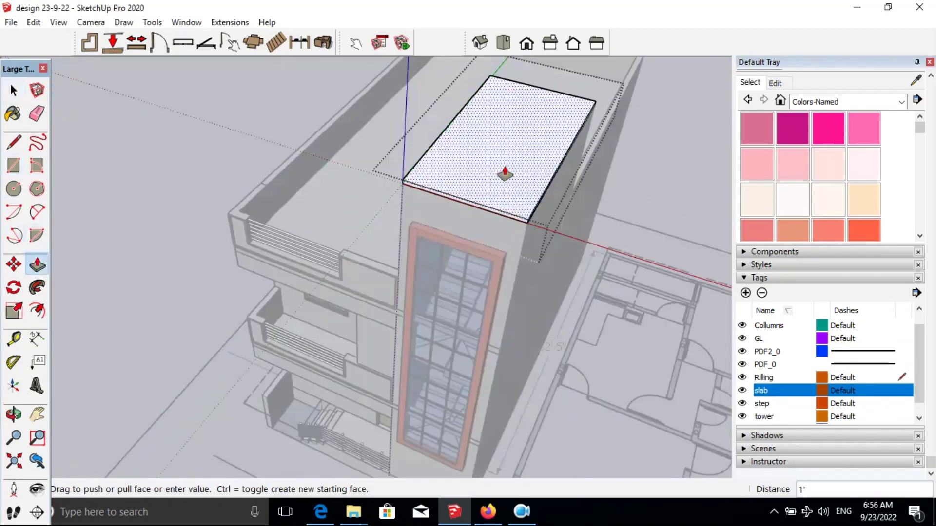
{"action": "key", "text": "space"}
{"action": "scroll", "coordinate": [376, 291], "scroll_direction": "down", "scroll_amount": 5}
{"action": "middle_click_drag", "start_coordinate": [375, 291], "coordinate": [461, 131]}
{"action": "key", "text": "p"}
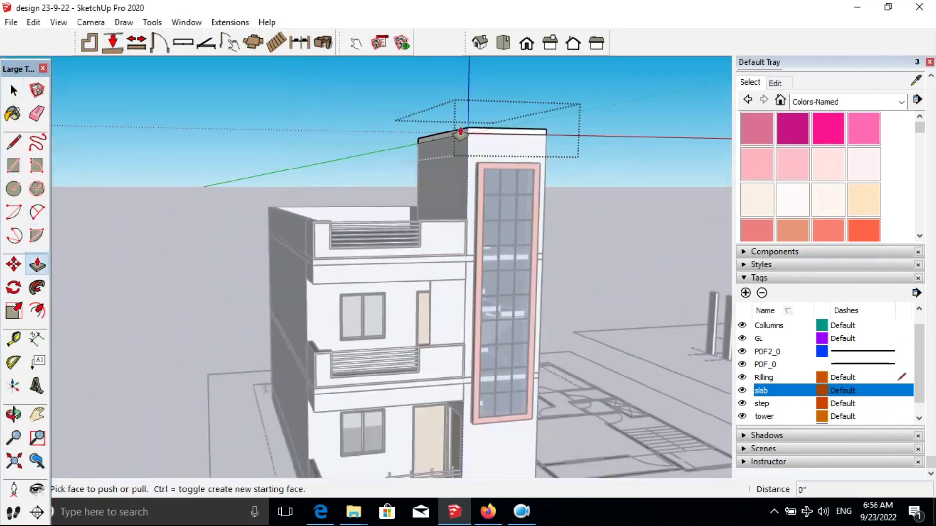
{"action": "scroll", "coordinate": [419, 182], "scroll_direction": "up", "scroll_amount": 5}
{"action": "scroll", "coordinate": [419, 182], "scroll_direction": "up", "scroll_amount": 3}
{"action": "scroll", "coordinate": [487, 174], "scroll_direction": "up", "scroll_amount": 3}
Offset and raise the top slab outline into a stepped cornice band.
{"action": "key", "text": "f"}
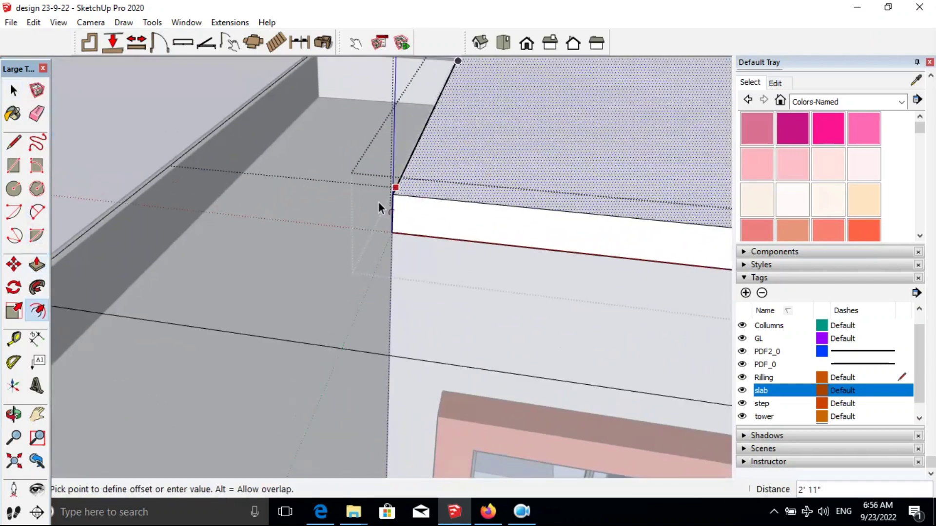
{"action": "left_click", "coordinate": [377, 173]}
{"action": "key", "text": "f"}
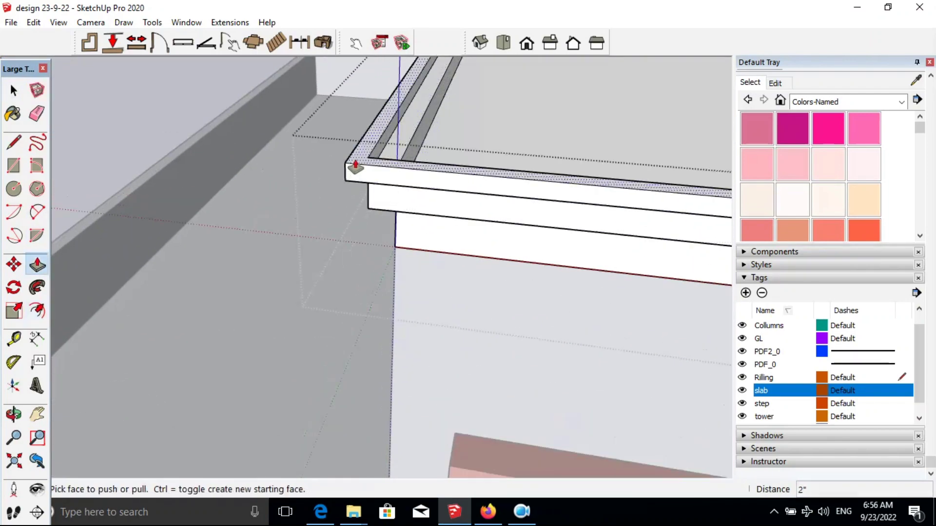
{"action": "scroll", "coordinate": [356, 165], "scroll_direction": "down", "scroll_amount": 5}
{"action": "scroll", "coordinate": [430, 92], "scroll_direction": "up", "scroll_amount": 5}
{"action": "mouse_move", "coordinate": [430, 92]}
{"action": "middle_mouse_down"}
{"action": "mouse_move", "coordinate": [501, 162]}
{"action": "mouse_move", "coordinate": [587, 188]}
{"action": "middle_mouse_up"}
{"action": "scroll", "coordinate": [500, 162], "scroll_direction": "up", "scroll_amount": 2}
{"action": "scroll", "coordinate": [550, 142], "scroll_direction": "down", "scroll_amount": 3}
{"action": "scroll", "coordinate": [593, 121], "scroll_direction": "up", "scroll_amount": 3}
{"action": "scroll", "coordinate": [472, 161], "scroll_direction": "up", "scroll_amount": 3}
{"action": "scroll", "coordinate": [471, 161], "scroll_direction": "down", "scroll_amount": 3}
Extend the orange frame's lower edge down 2' 2" and paint the frame with wood texture.
{"action": "left_click", "coordinate": [511, 83]}
{"action": "scroll", "coordinate": [512, 83], "scroll_direction": "down", "scroll_amount": 5}
{"action": "scroll", "coordinate": [352, 295], "scroll_direction": "up", "scroll_amount": 6}
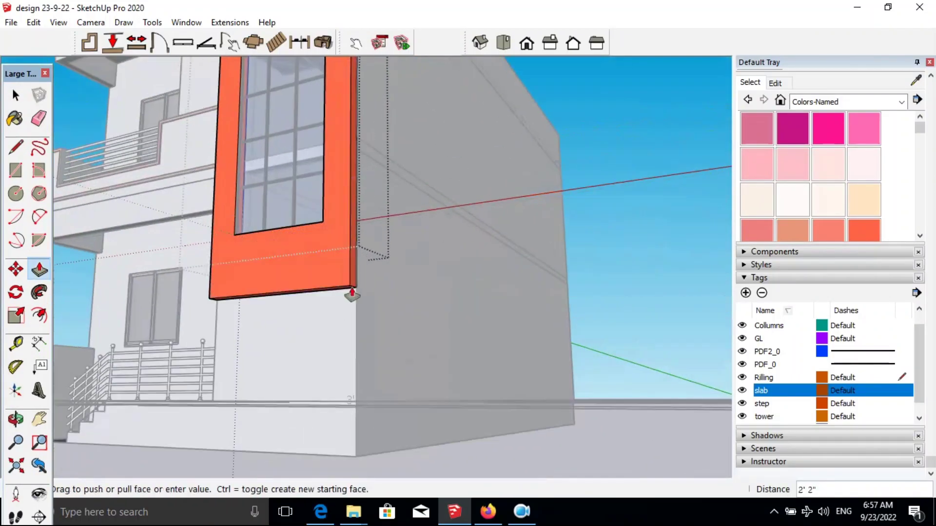
{"action": "scroll", "coordinate": [351, 295], "scroll_direction": "down", "scroll_amount": 5}
{"action": "middle_click_drag", "start_coordinate": [352, 295], "coordinate": [539, 130]}
{"action": "key", "text": "space"}
{"action": "scroll", "coordinate": [539, 130], "scroll_direction": "up", "scroll_amount": 2}
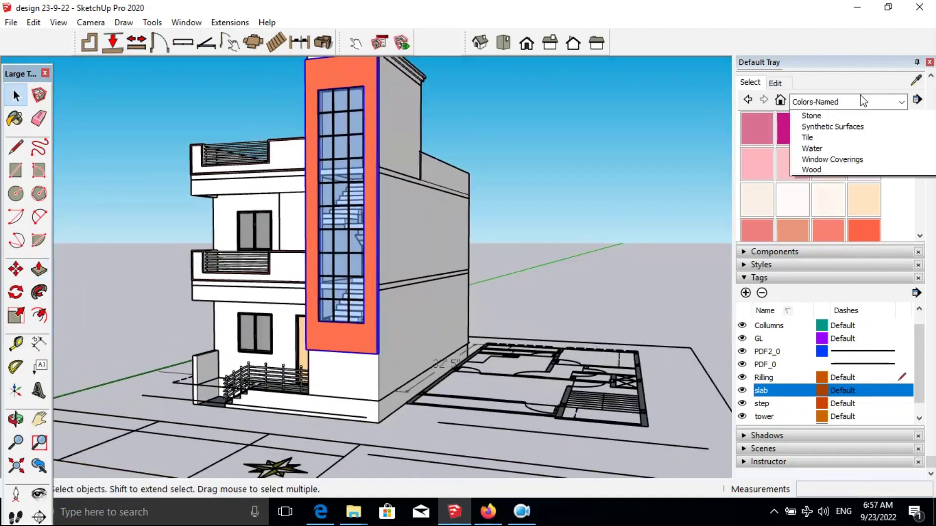
{"action": "left_click", "coordinate": [873, 131]}
{"action": "left_click", "coordinate": [371, 98]}
{"action": "scroll", "coordinate": [372, 98], "scroll_direction": "up", "scroll_amount": 3}
Orbit closer to the tower and start moving its panel sideways, then cancel.
{"action": "middle_click_drag", "start_coordinate": [372, 98], "coordinate": [438, 210]}
{"action": "key", "text": "space"}
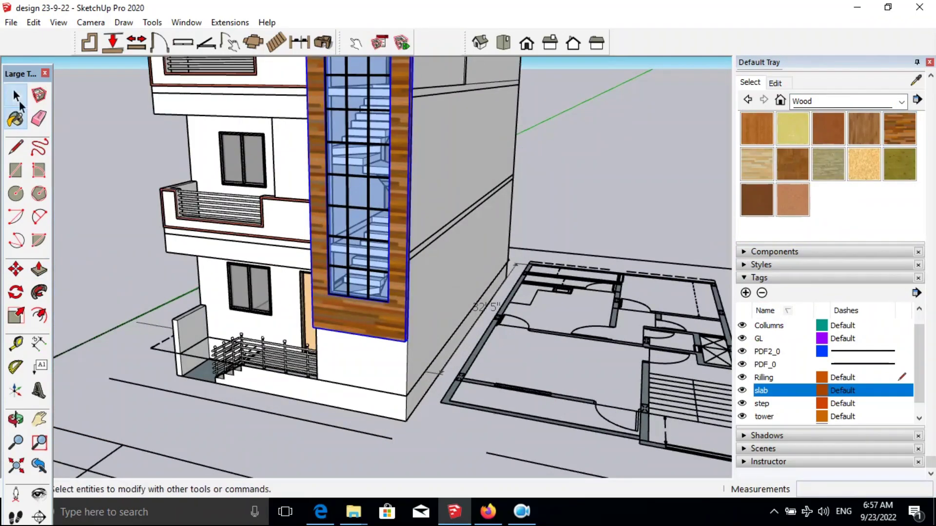
{"action": "scroll", "coordinate": [393, 312], "scroll_direction": "up", "scroll_amount": 3}
{"action": "scroll", "coordinate": [393, 312], "scroll_direction": "down", "scroll_amount": 5}
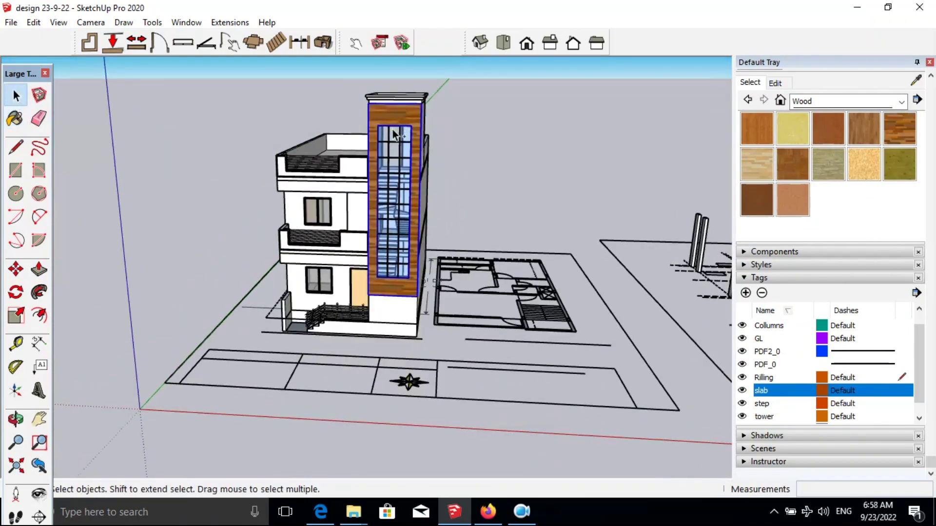
{"action": "key", "text": "m"}
{"action": "left_click", "coordinate": [395, 134]}
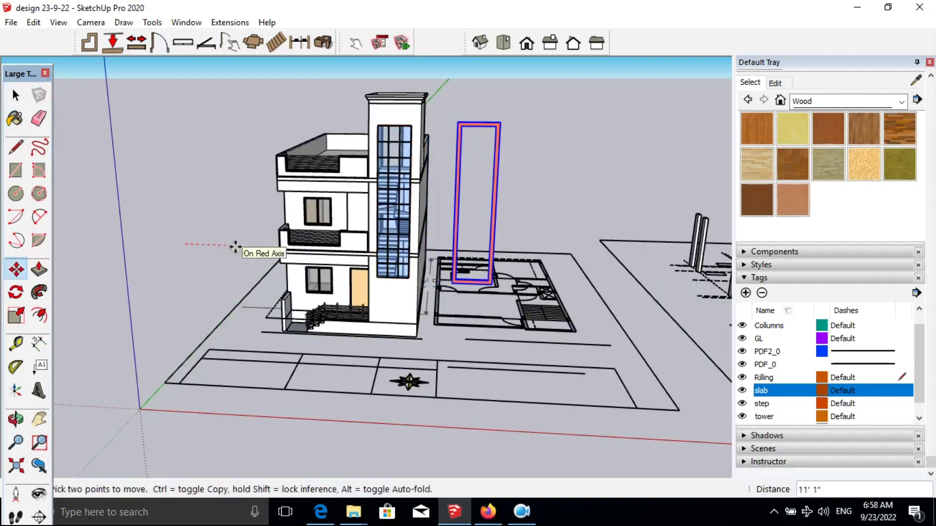
{"action": "key", "text": "space"}
Copy and paste the tower frame, dropping the pasted copy into the model.
{"action": "key", "text": "ctrl+c"}
{"action": "key", "text": "ctrl+v"}
{"action": "scroll", "coordinate": [366, 297], "scroll_direction": "up", "scroll_amount": 3}
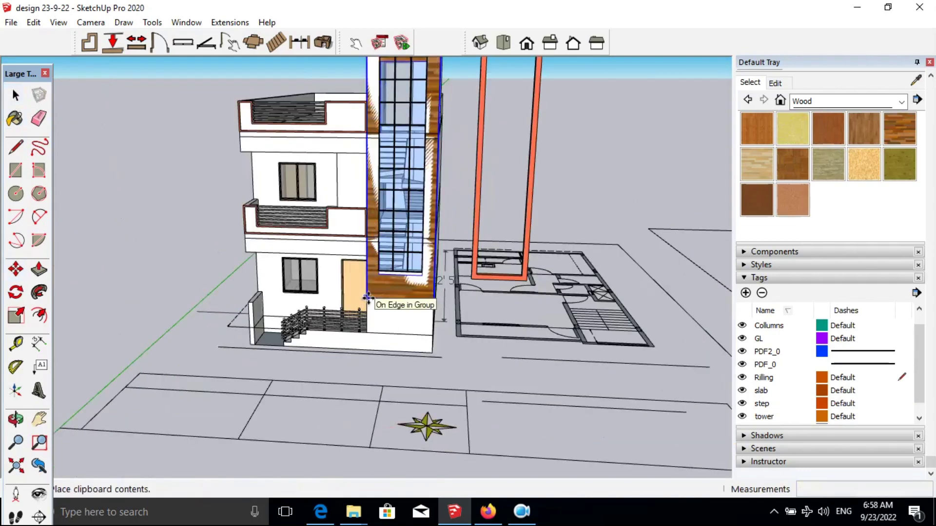
{"action": "scroll", "coordinate": [367, 297], "scroll_direction": "up", "scroll_amount": 3}
{"action": "left_click", "coordinate": [359, 265]}
Move the frame copy so it stands free beside the house.
{"action": "scroll", "coordinate": [288, 344], "scroll_direction": "down", "scroll_amount": 4}
{"action": "scroll", "coordinate": [443, 142], "scroll_direction": "up", "scroll_amount": 5}
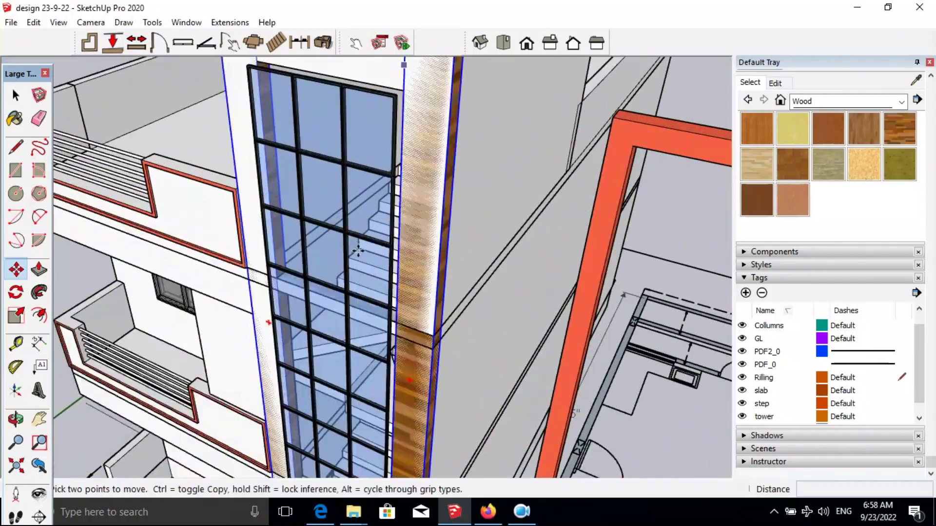
{"action": "scroll", "coordinate": [375, 146], "scroll_direction": "up", "scroll_amount": 2}
{"action": "scroll", "coordinate": [372, 132], "scroll_direction": "up", "scroll_amount": 3}
{"action": "middle_click_drag", "start_coordinate": [372, 132], "coordinate": [393, 132]}
{"action": "scroll", "coordinate": [411, 163], "scroll_direction": "down", "scroll_amount": 3}
{"action": "scroll", "coordinate": [410, 164], "scroll_direction": "up", "scroll_amount": 3}
{"action": "left_click", "coordinate": [413, 142]}
Orbit out to view the whole building with the frame copy beside it.
{"action": "scroll", "coordinate": [382, 250], "scroll_direction": "down", "scroll_amount": 5}
{"action": "middle_click_drag", "start_coordinate": [383, 250], "coordinate": [314, 142]}
{"action": "scroll", "coordinate": [387, 219], "scroll_direction": "up", "scroll_amount": 3}
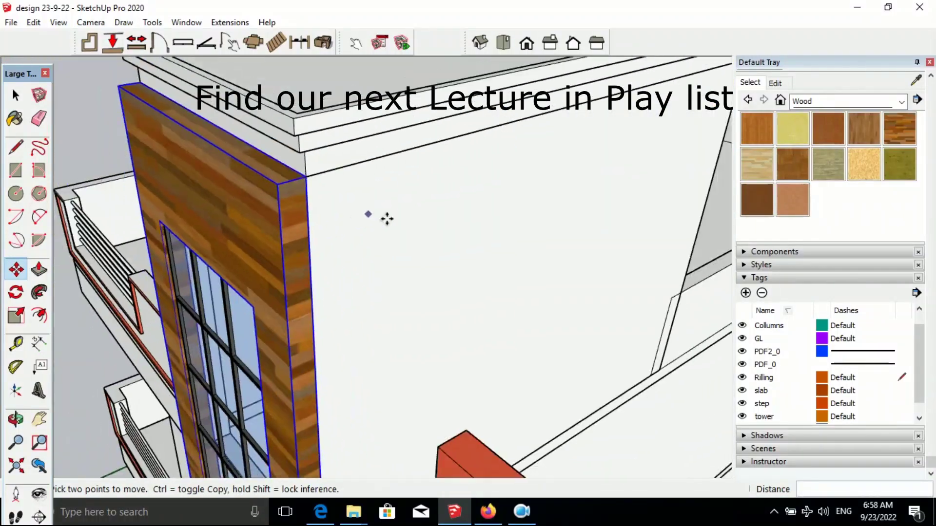
{"action": "middle_click_drag", "start_coordinate": [387, 219], "coordinate": [438, 243]}
{"action": "scroll", "coordinate": [438, 244], "scroll_direction": "down", "scroll_amount": 5}
{"action": "key", "text": "space"}
{"action": "scroll", "coordinate": [502, 274], "scroll_direction": "down", "scroll_amount": 3}
{"action": "middle_click_drag", "start_coordinate": [502, 274], "coordinate": [366, 187]}
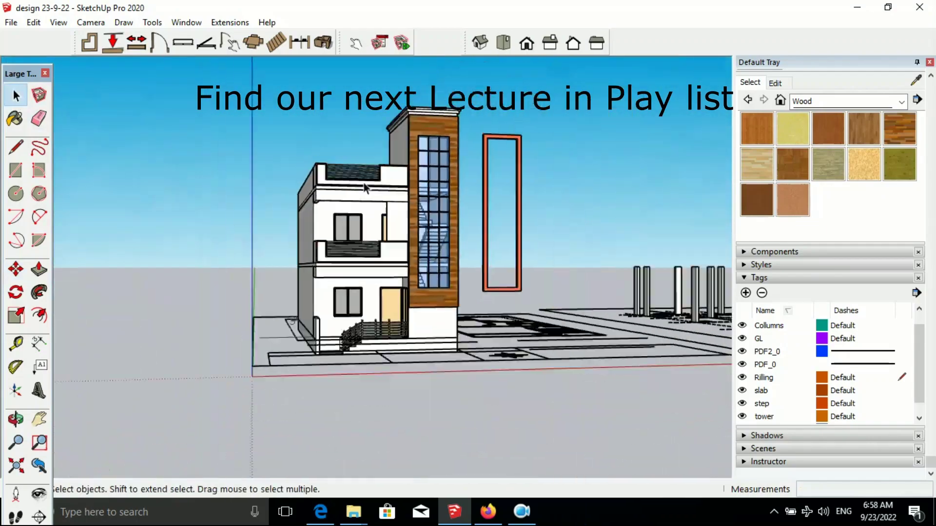